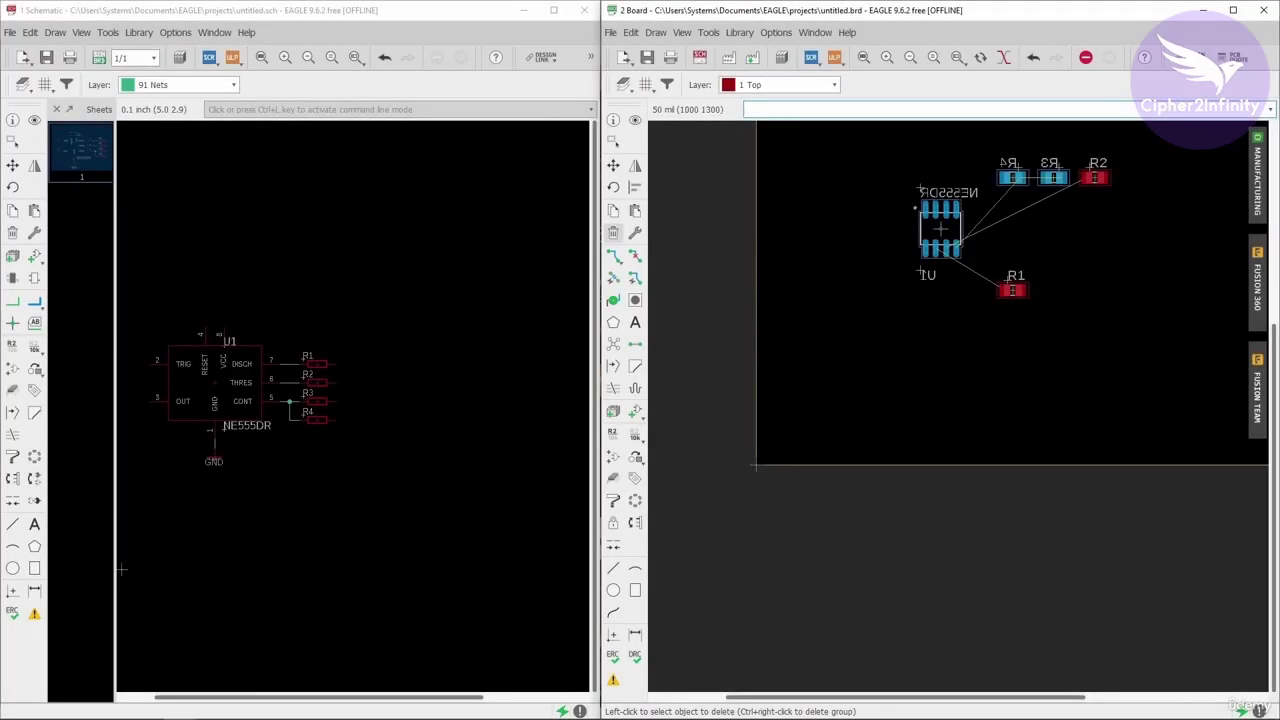
Try to delete the NE555DR chip U1 directly from the board layout and dismiss the resulting dialog
scroll(979, 181, "up", 2)
scroll(972, 196, "up", 2)
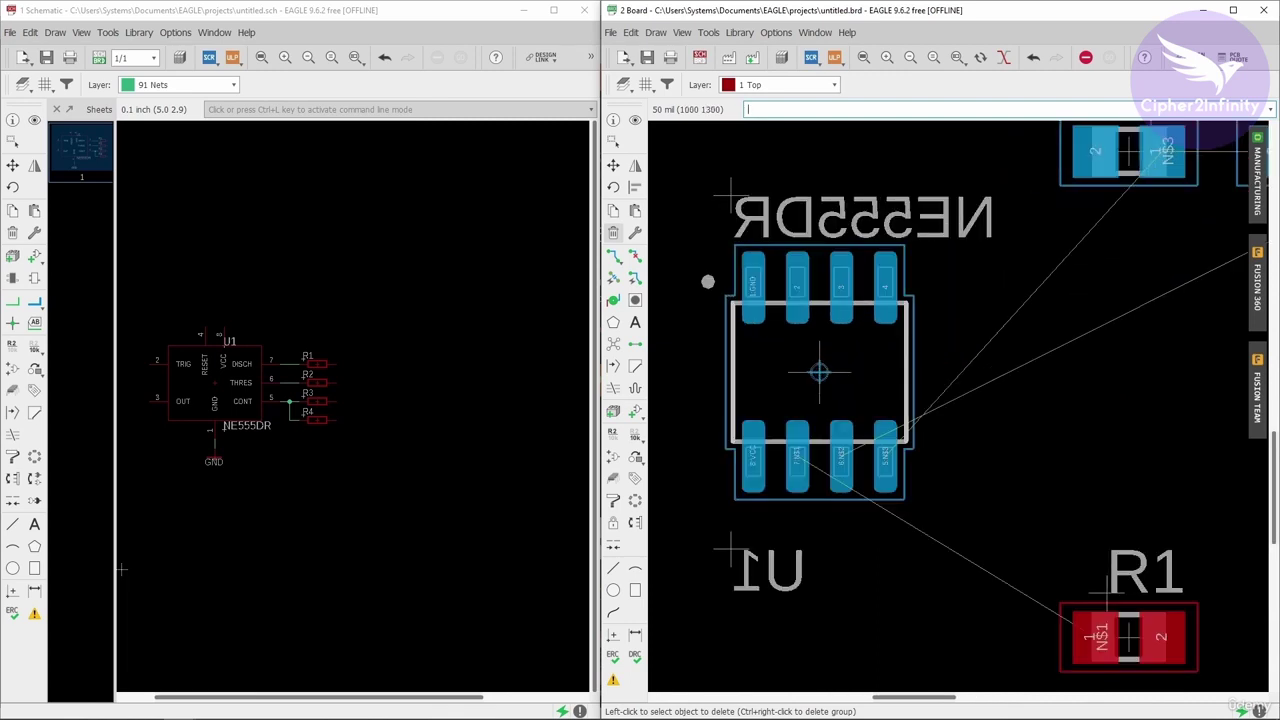
left_click(613, 232)
scroll(915, 240, "down", 1)
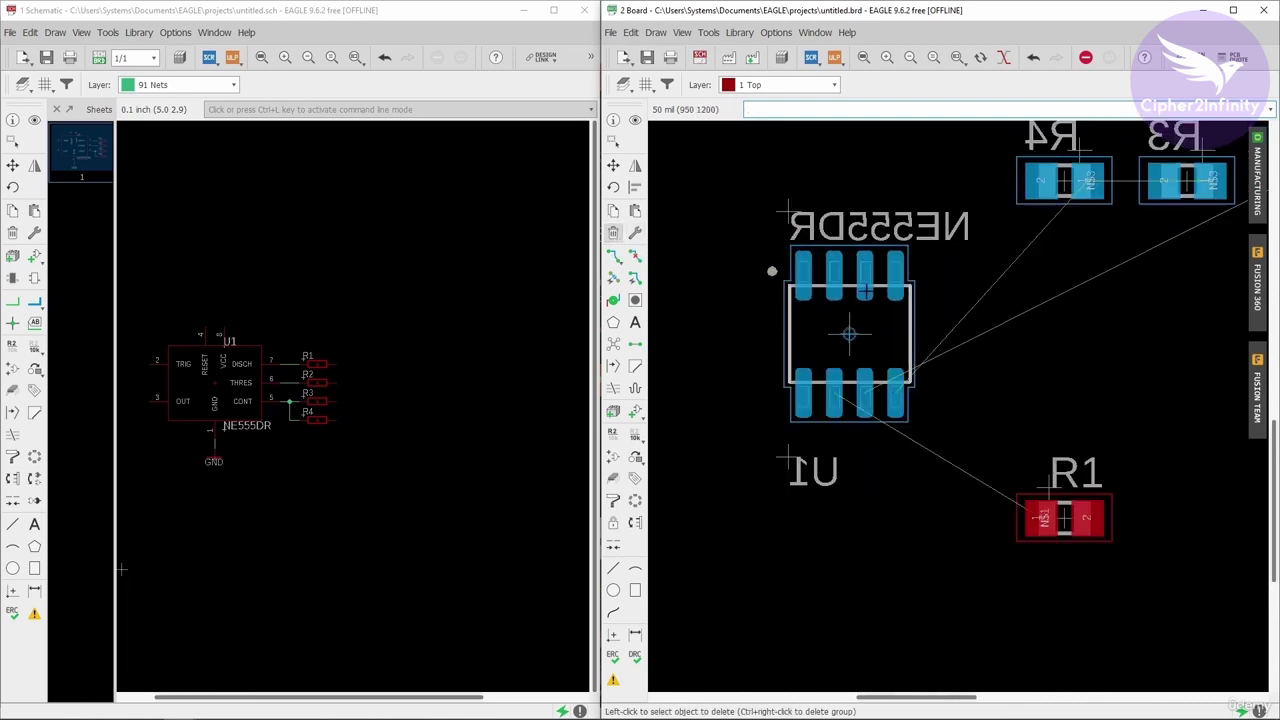
scroll(835, 325, "up", 1)
scroll(855, 332, "up", 1)
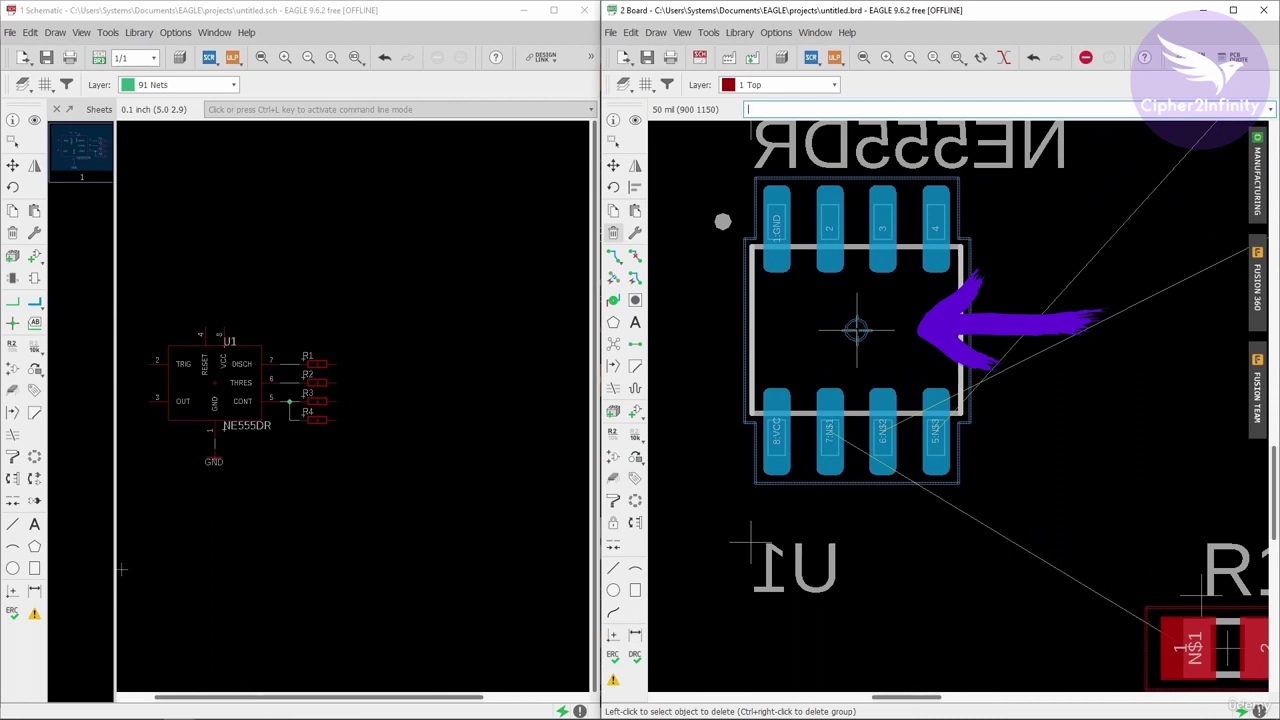
left_click(857, 330)
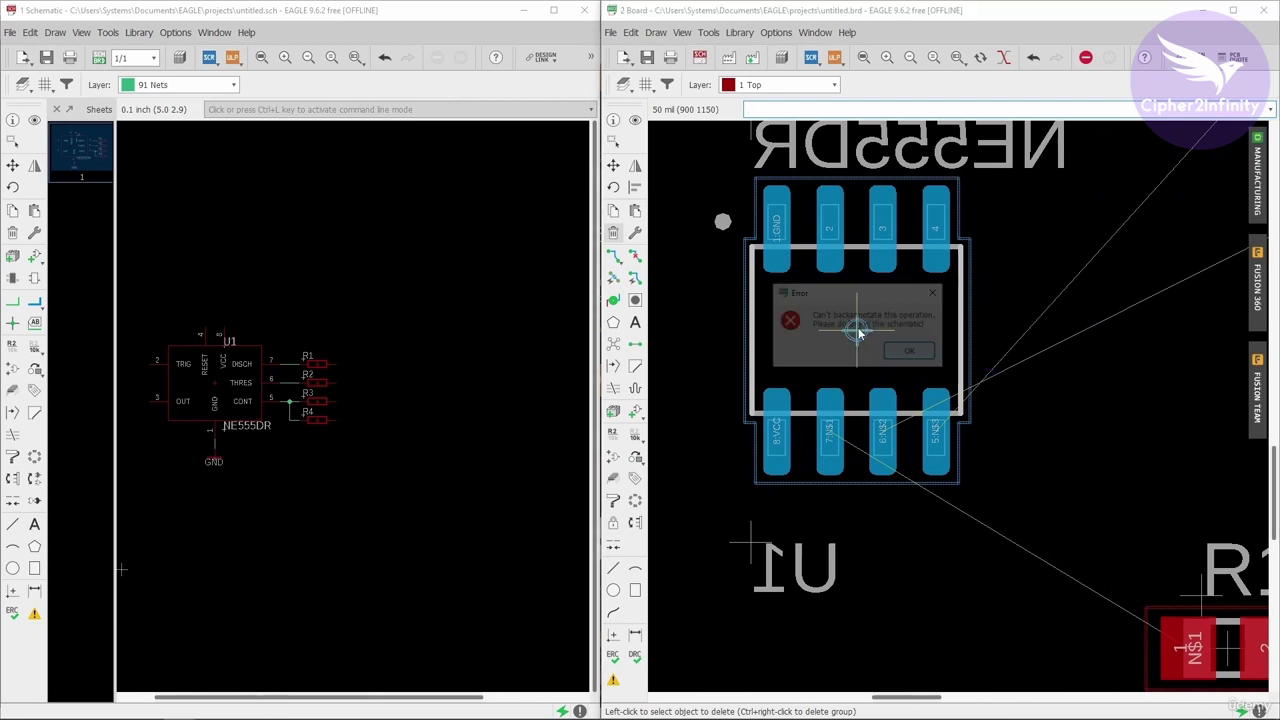
left_click(911, 352)
scroll(797, 337, "down", 3)
scroll(801, 345, "down", 2)
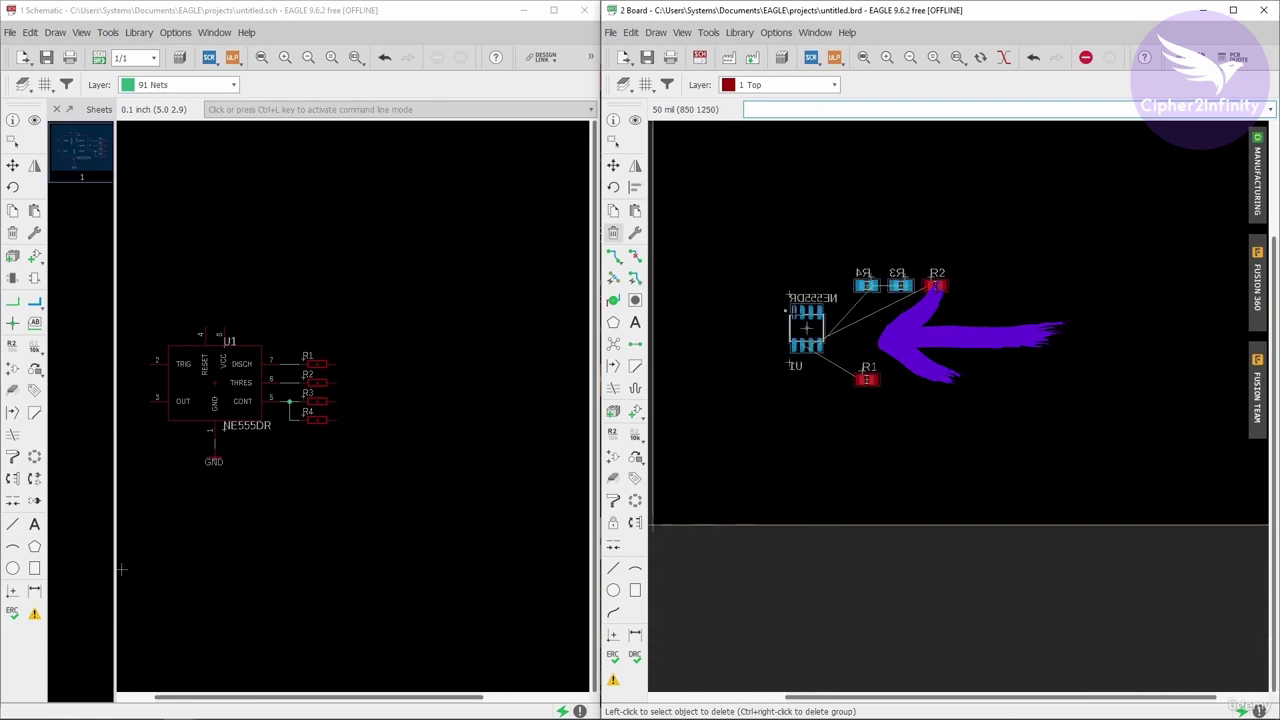
scroll(690, 340, "down", 1)
Delete resistor R1 from the schematic and undo the deletion
left_click(13, 141)
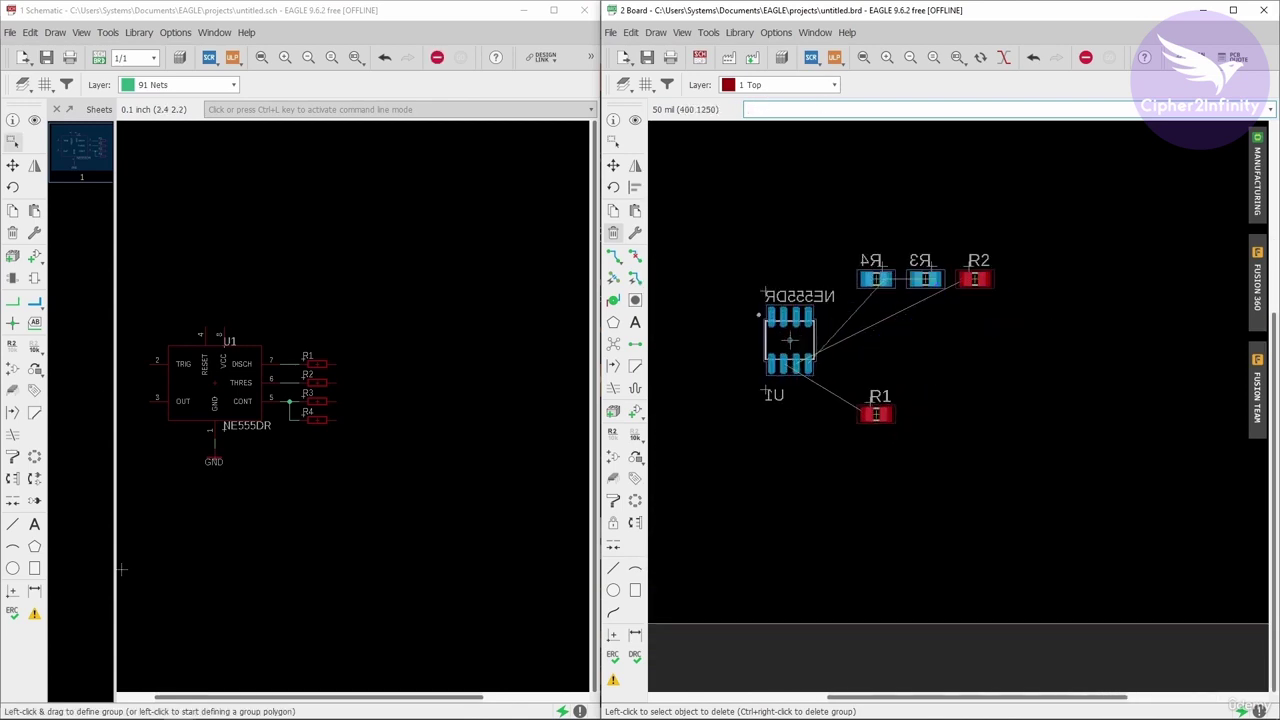
left_click_drag(120, 570, 150, 546)
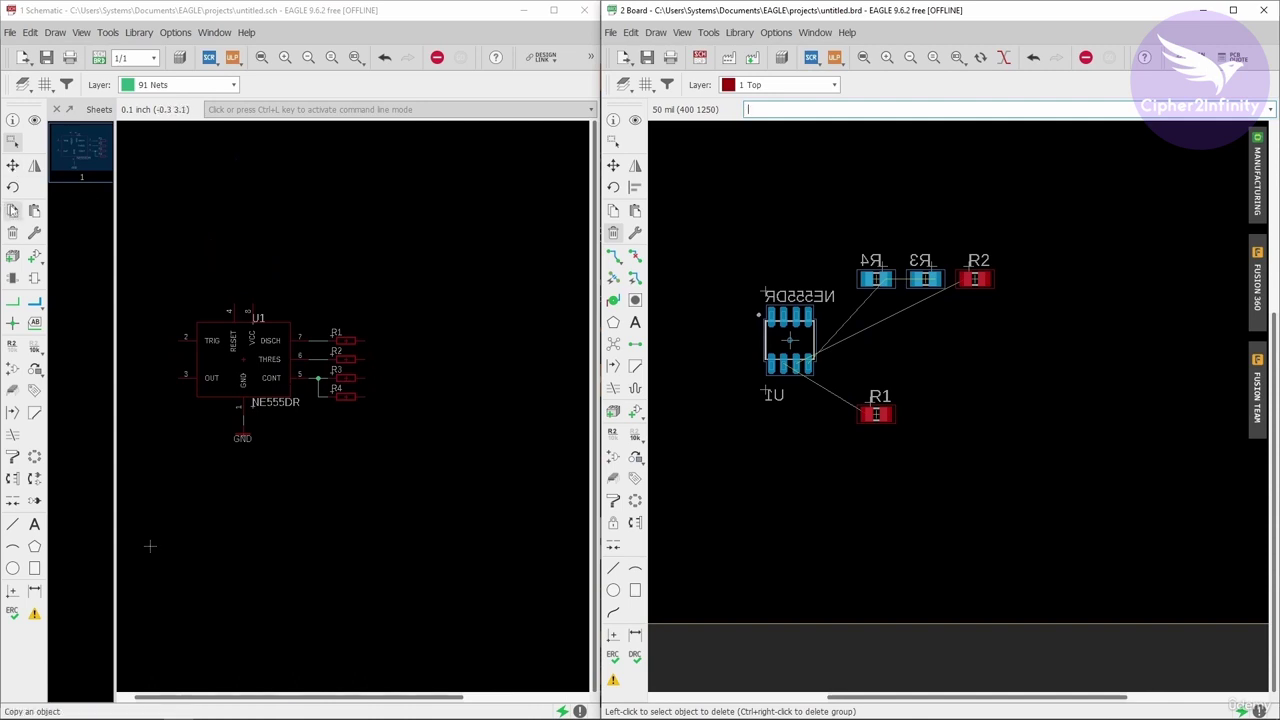
left_click(13, 233)
scroll(367, 345, "up", 4)
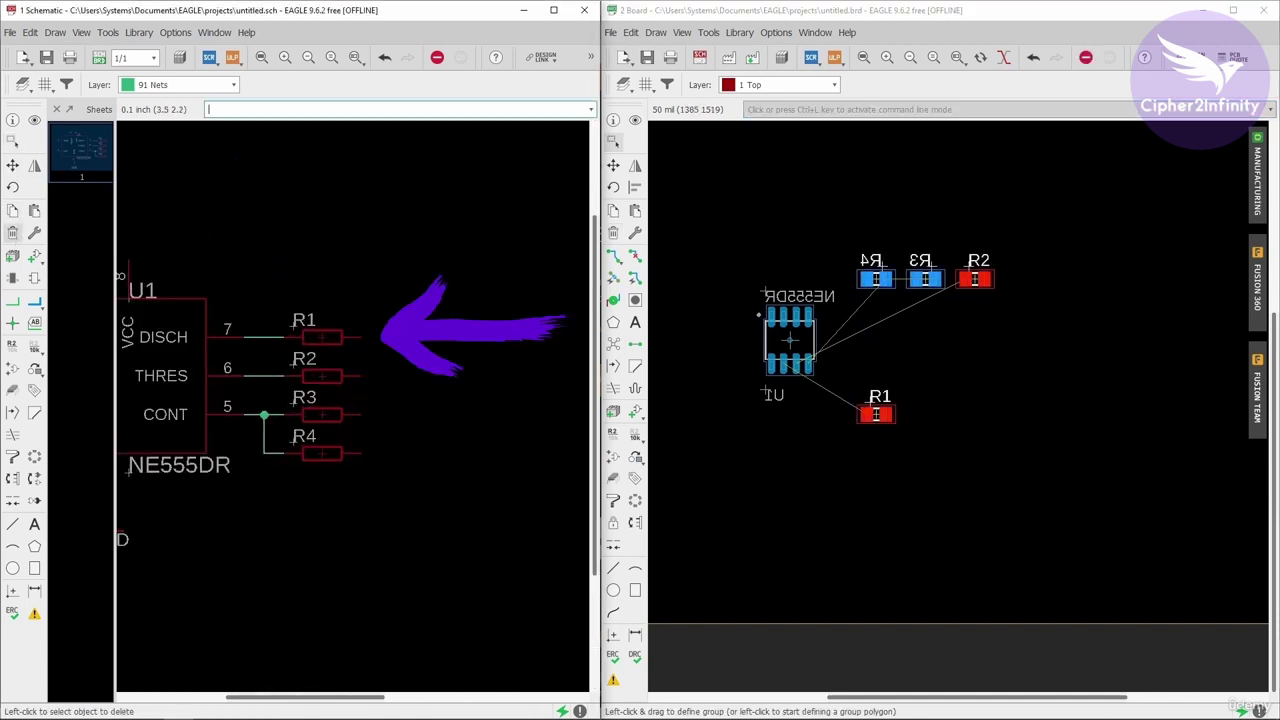
scroll(290, 348, "up", 1)
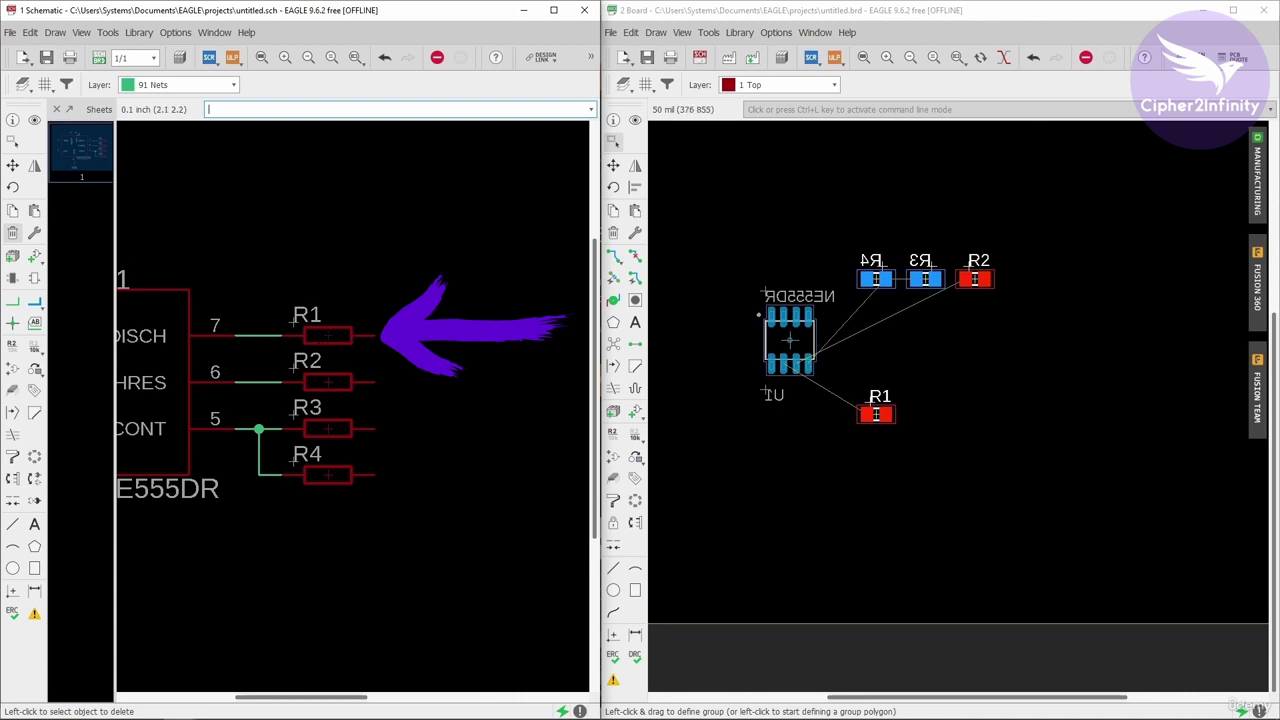
left_click(328, 334)
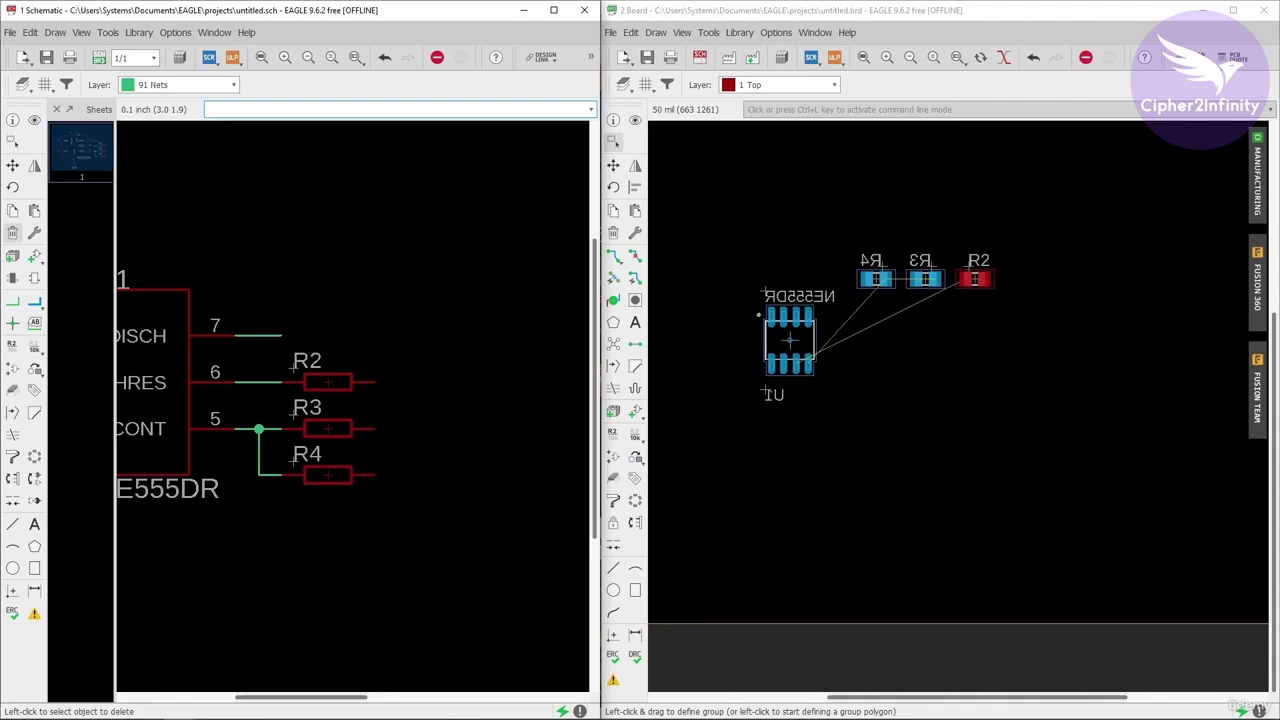
left_click(383, 58)
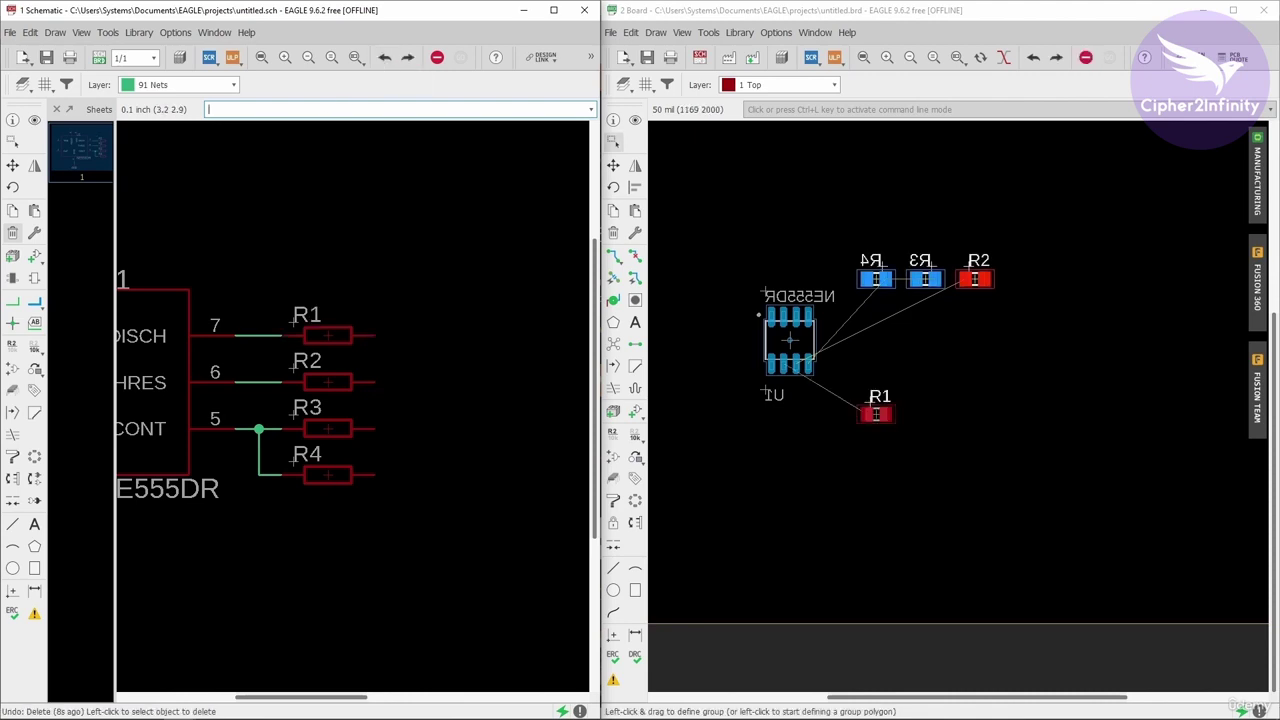
Maximize the board window around U1 and its resistors
left_click(1232, 10)
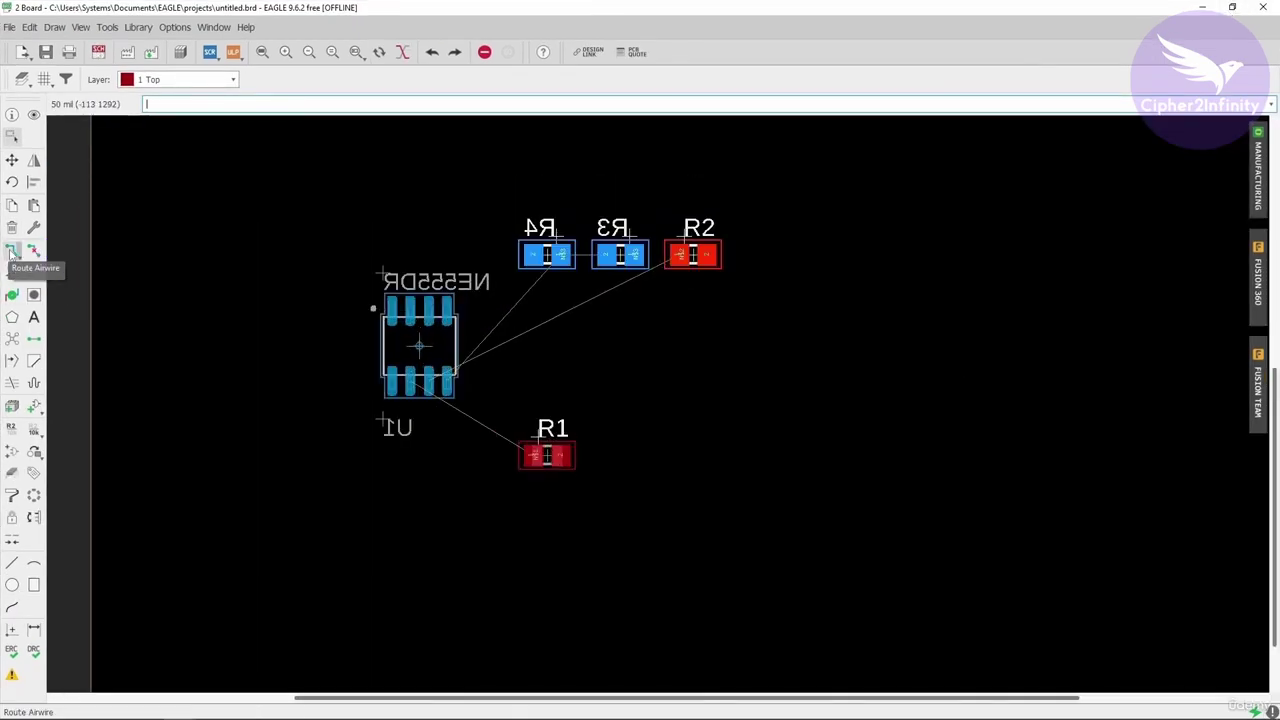
scroll(343, 400, "up", 4)
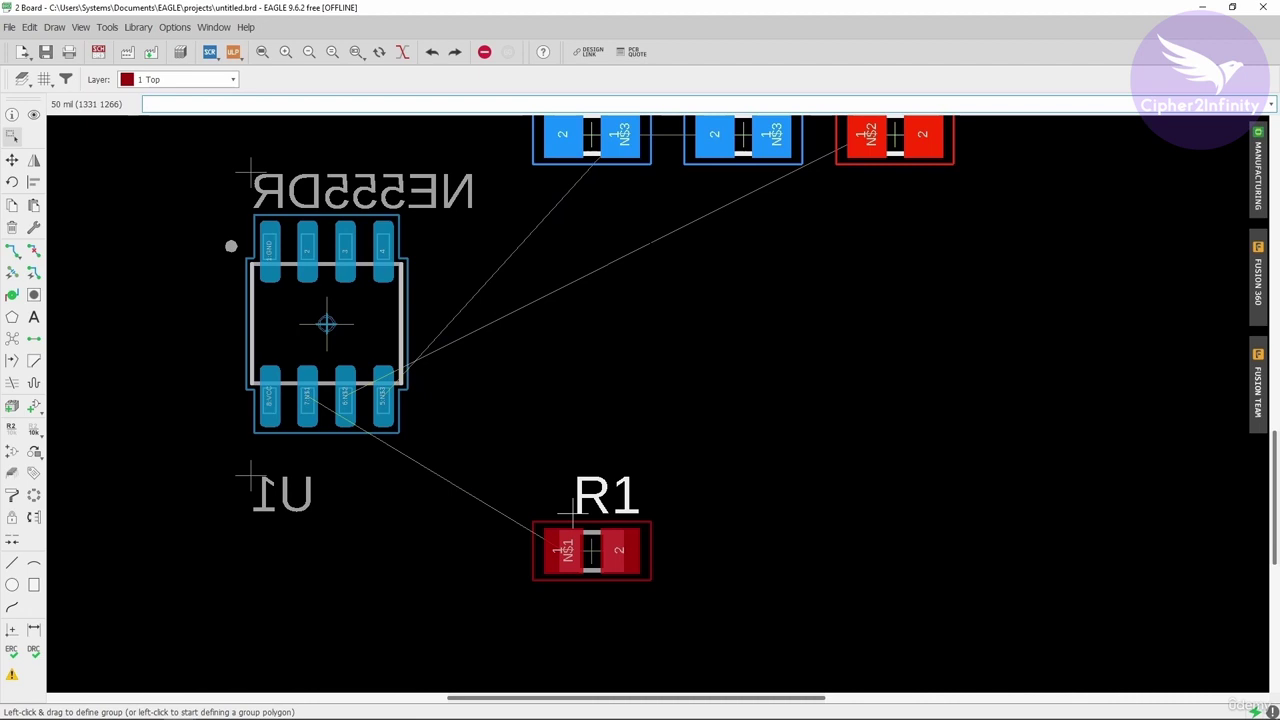
scroll(231, 246, "down", 2)
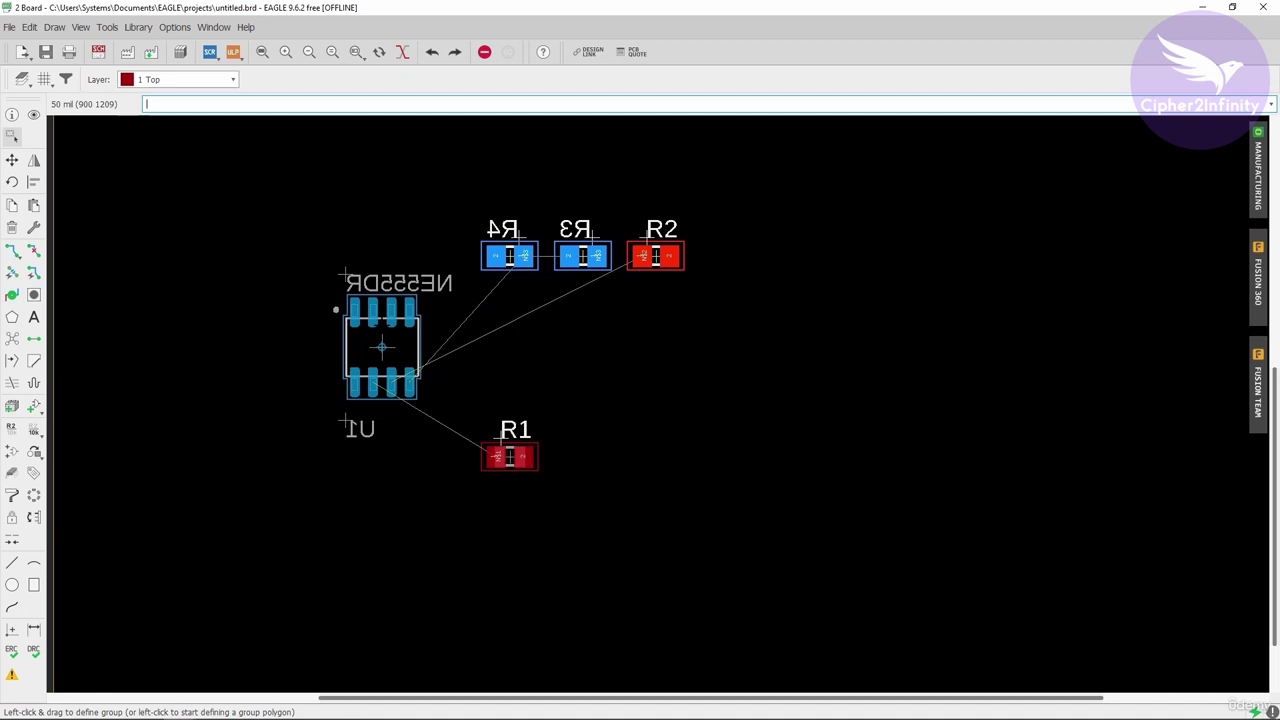
Route a Bottom-layer trace from U1 pin 7 (N$1) toward R1, placing its end at about (950, 850) mil
left_click(10, 252)
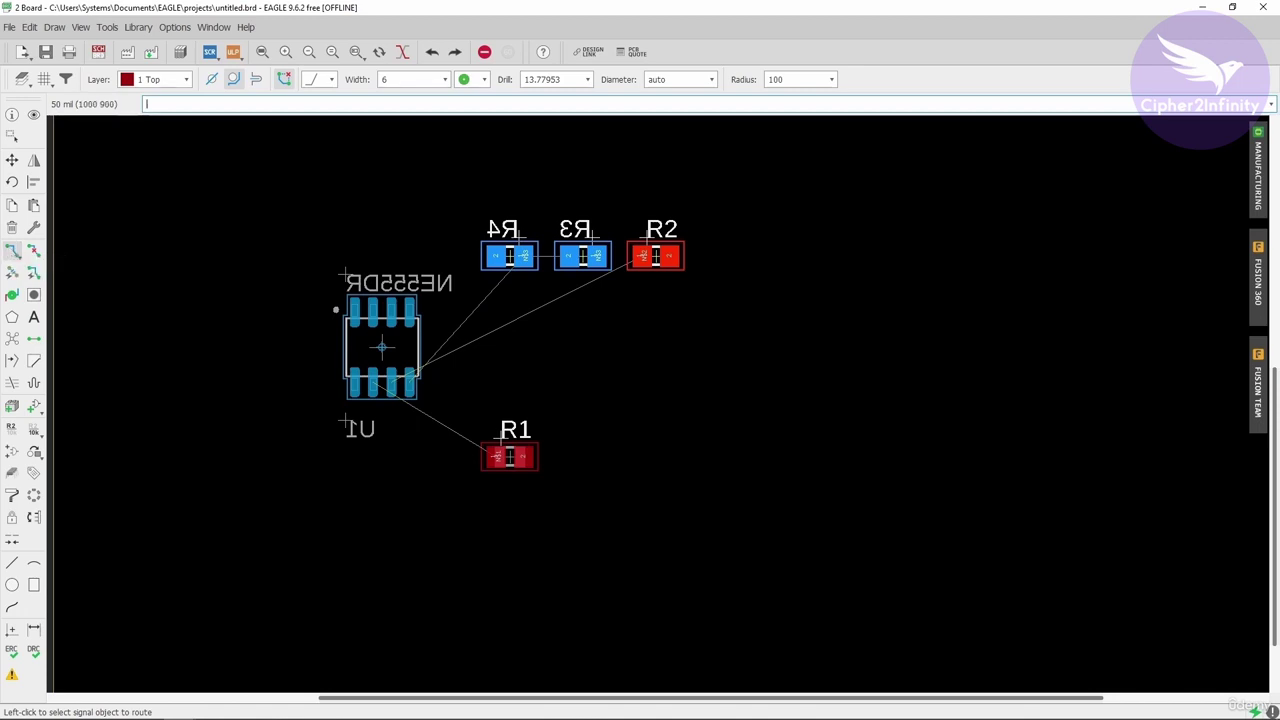
scroll(368, 419, "up", 2)
scroll(380, 366, "down", 2)
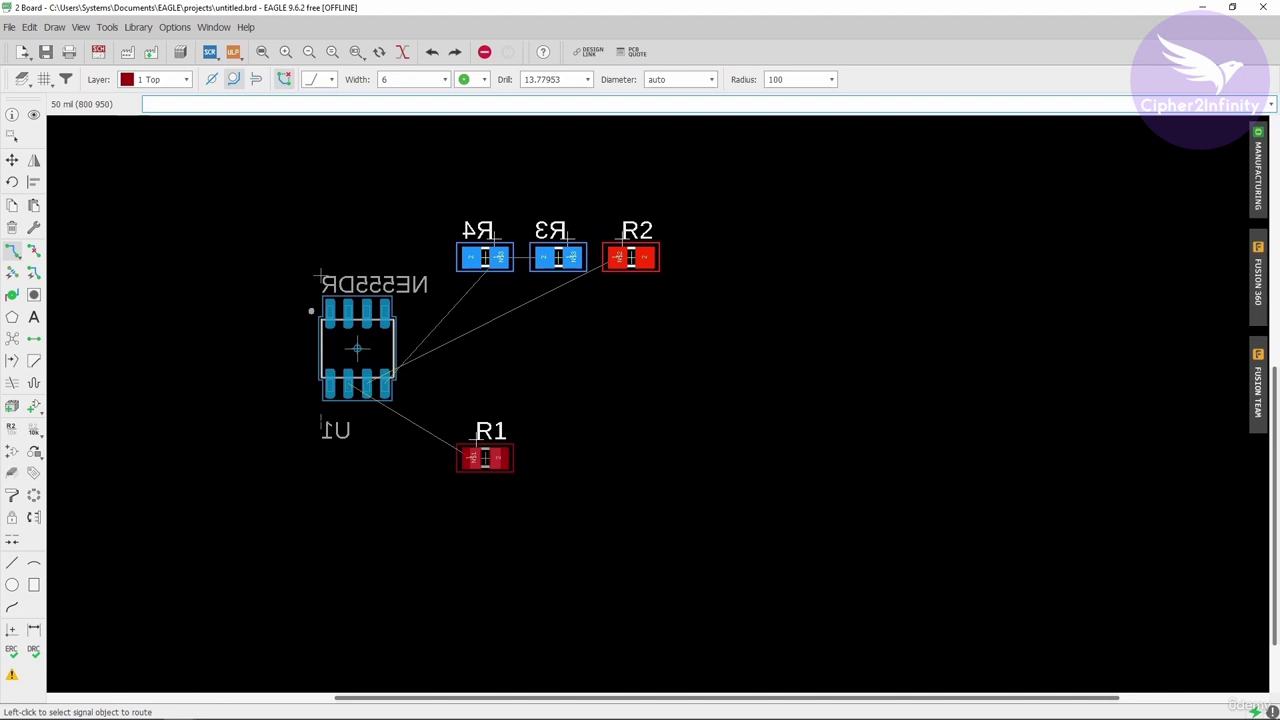
scroll(332, 380, "up", 1)
scroll(349, 388, "up", 3)
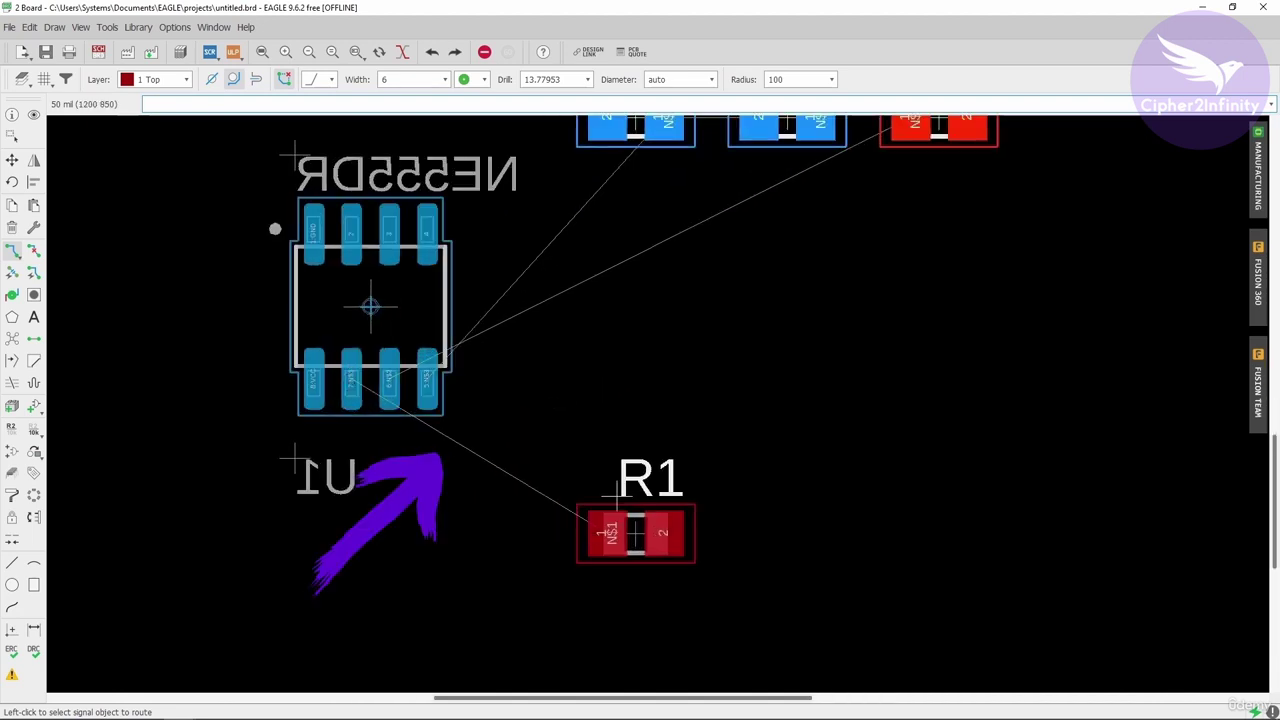
left_click(350, 380)
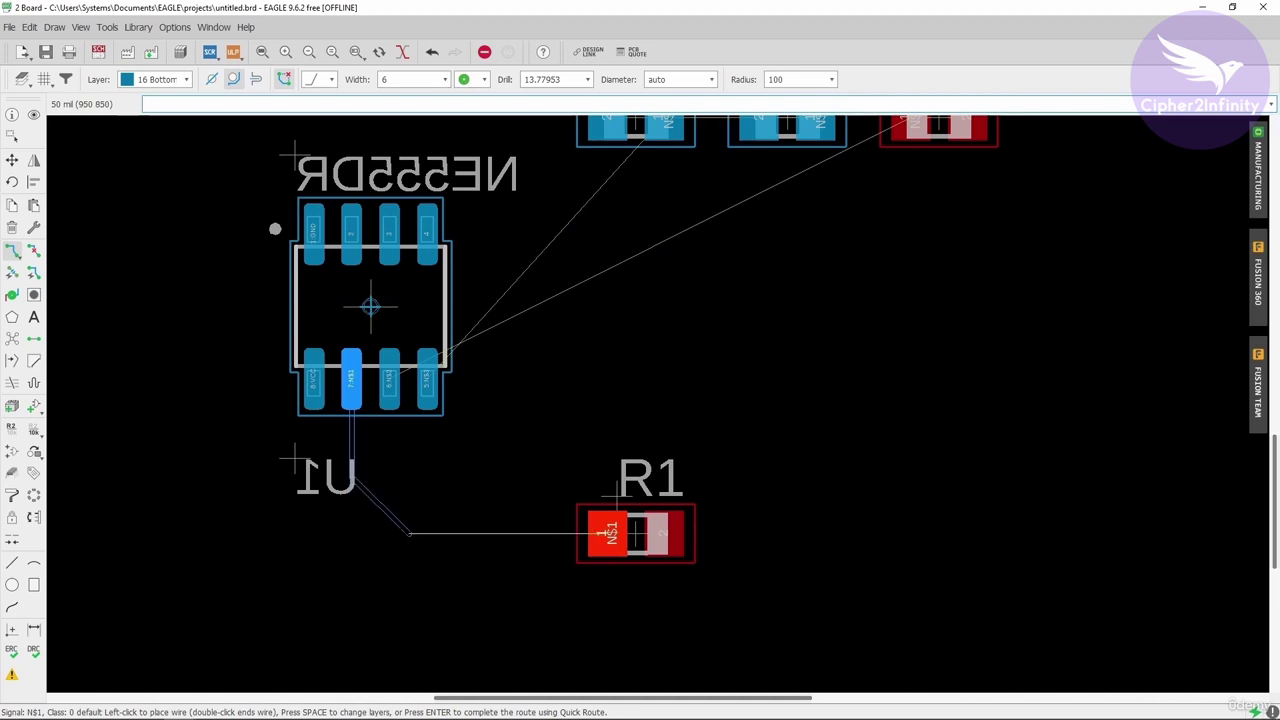
scroll(560, 450, "down", 3)
scroll(570, 424, "up", 3)
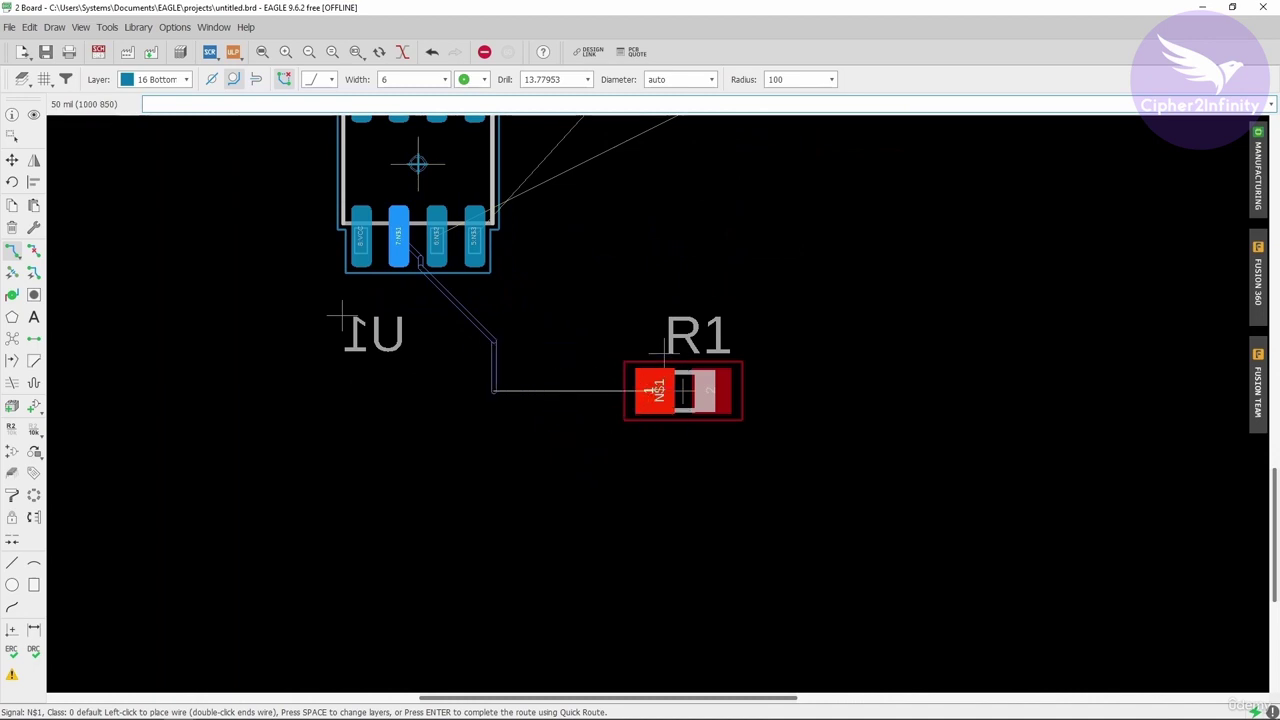
scroll(493, 390, "down", 3)
scroll(450, 440, "up", 3)
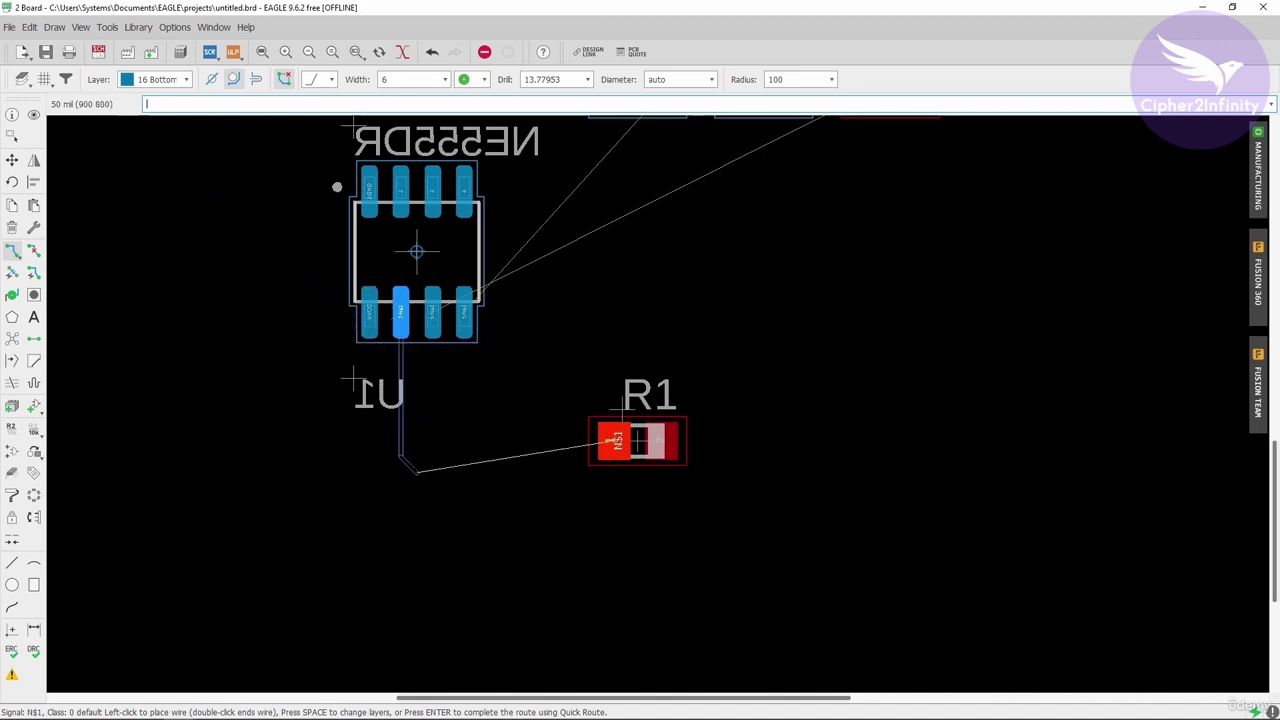
left_click(450, 440)
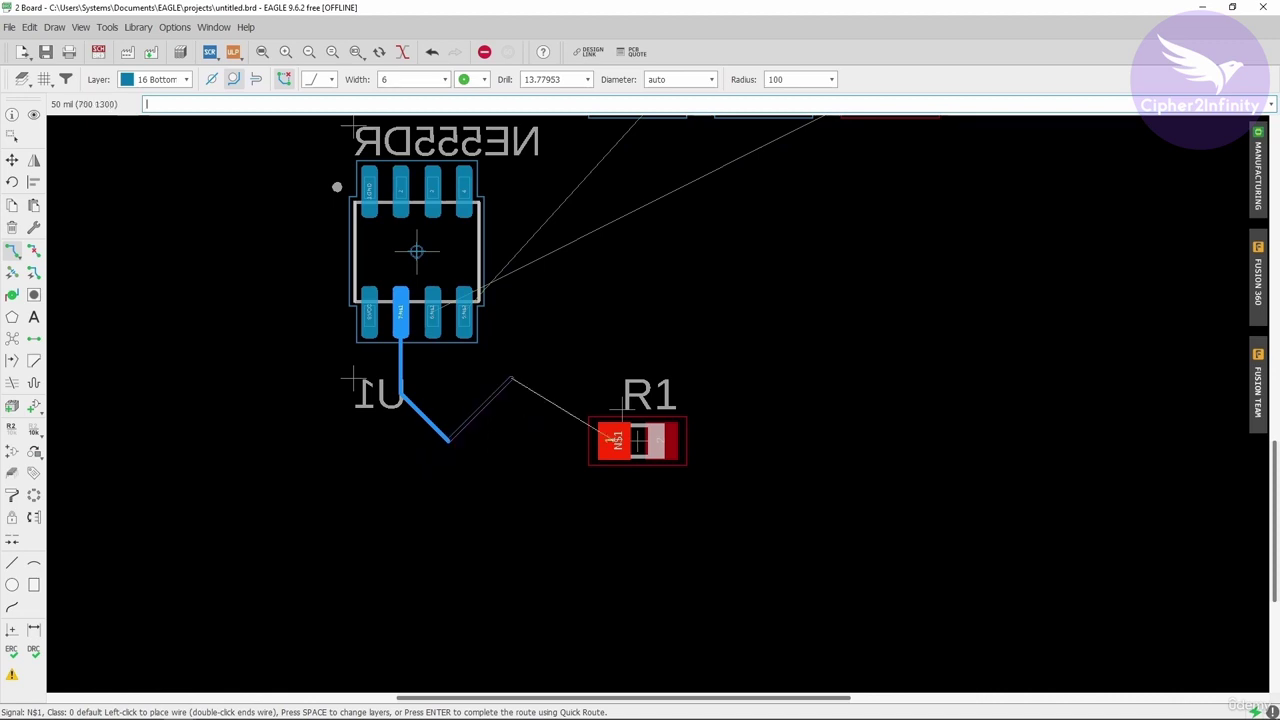
Switch the N$1 route to layer 1 Top through a via and complete the trace to R1 pad 1
left_click(157, 84)
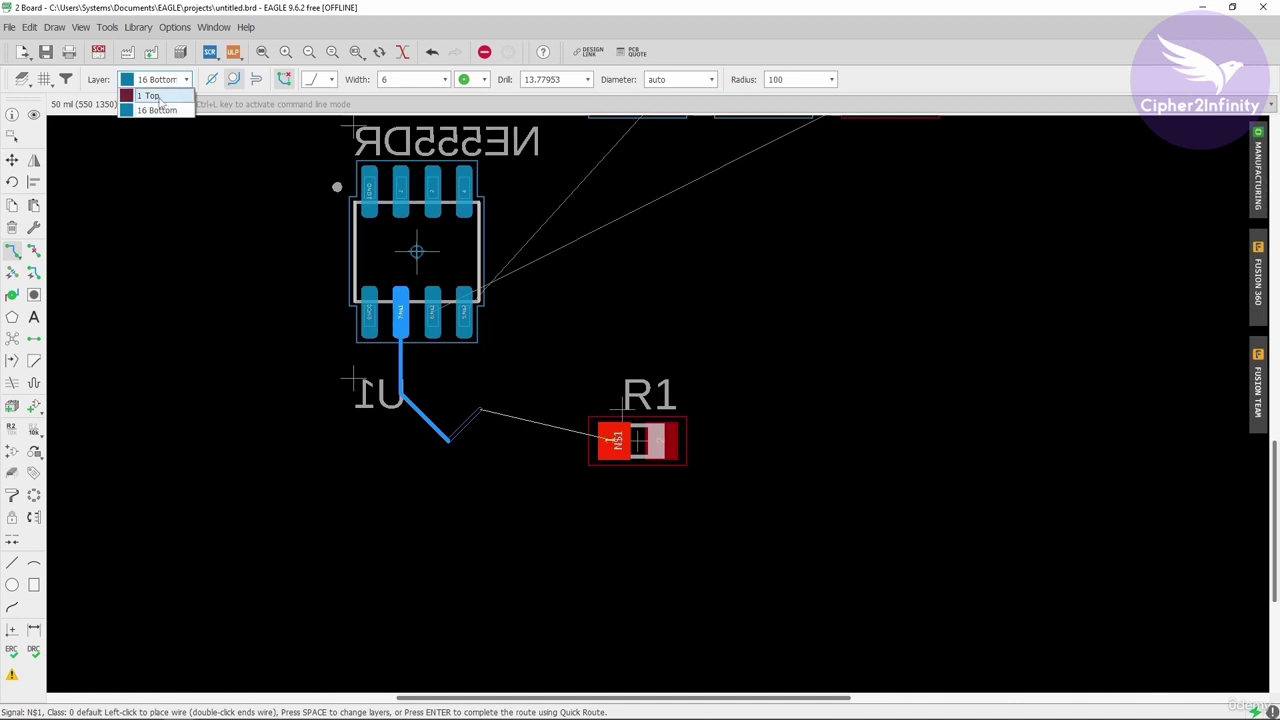
left_click(150, 96)
scroll(445, 440, "up", 5)
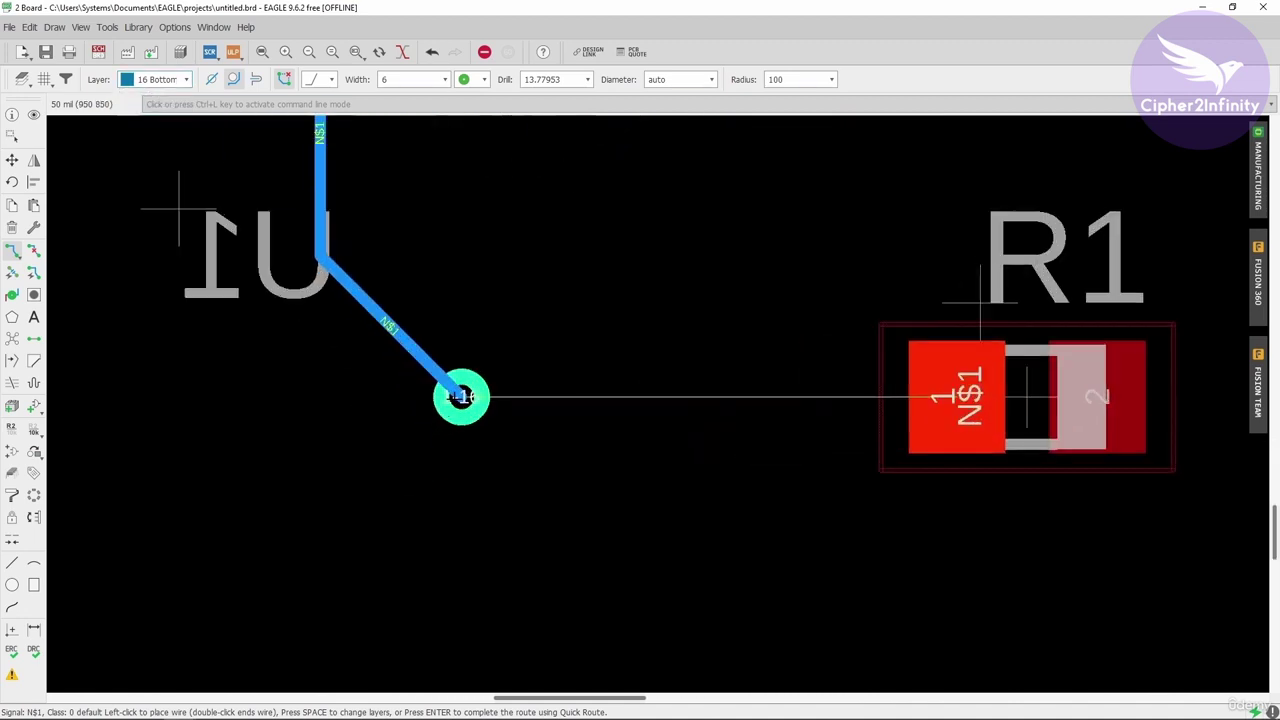
key("space")
scroll(462, 400, "down", 2)
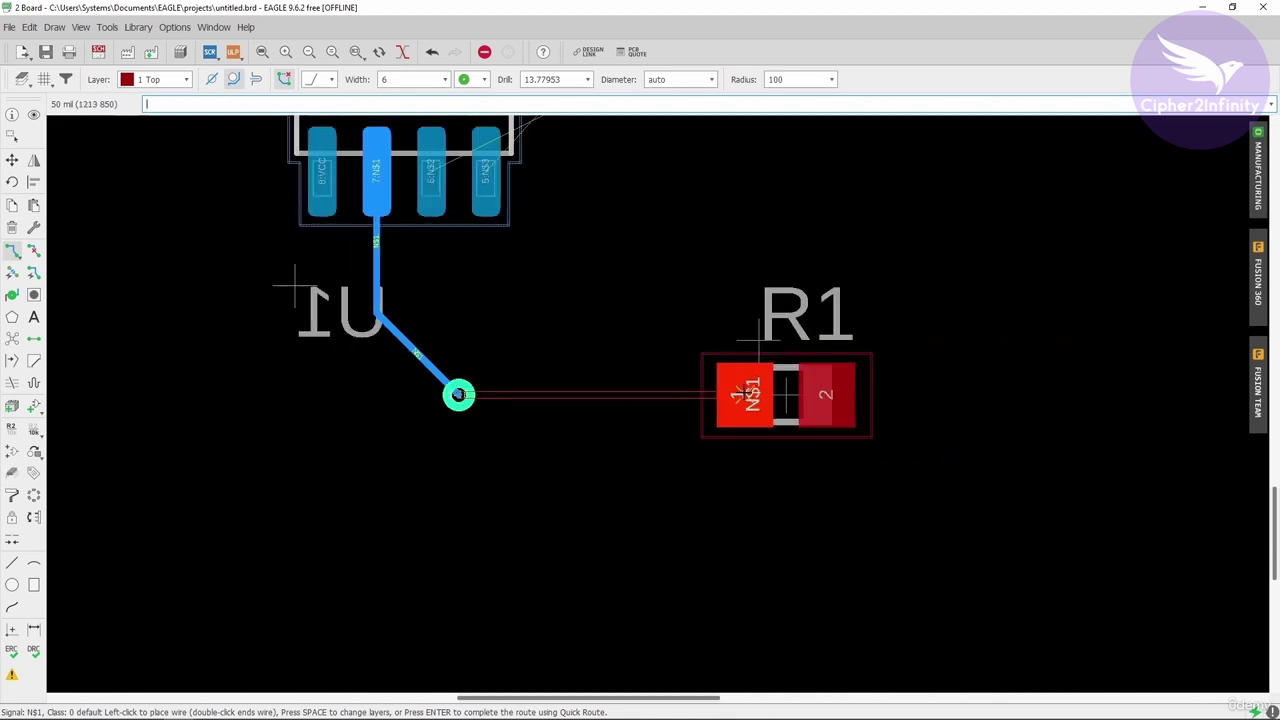
left_click(738, 395)
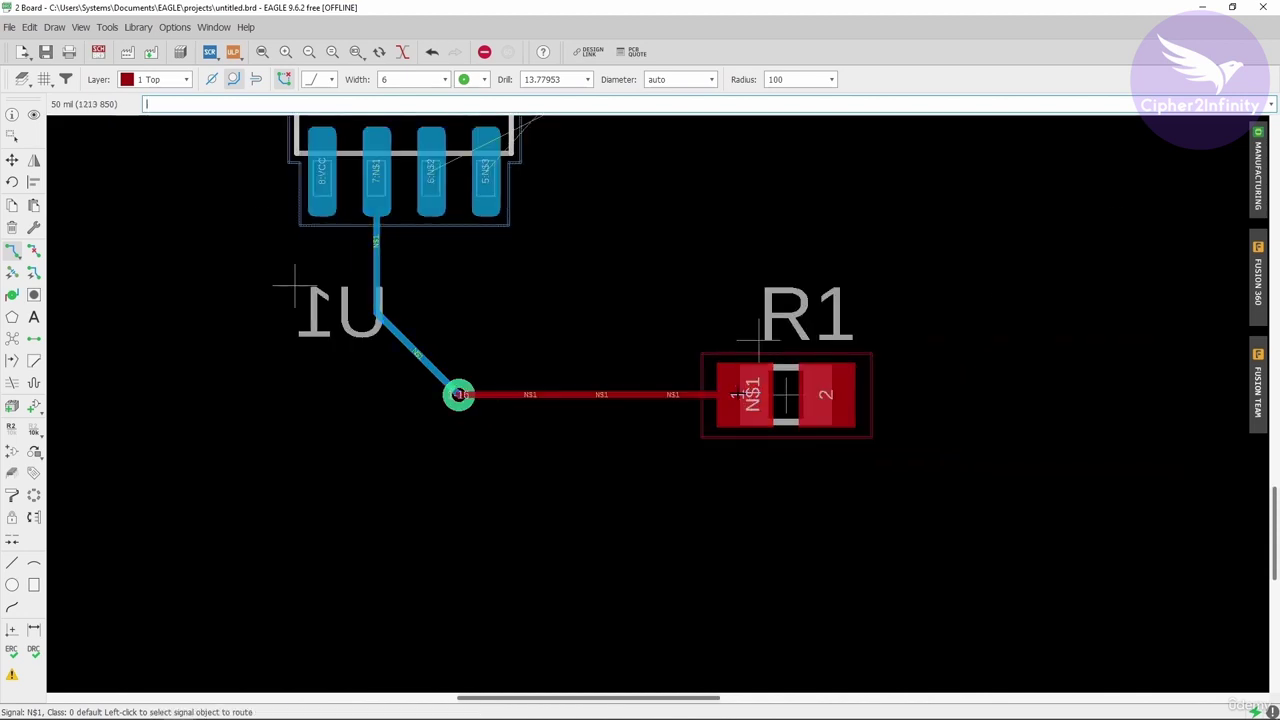
Examine the routed via connection and the bottom side of the board around U1, R3 and R4 in the manufacturing preview
scroll(444, 496, "down", 2)
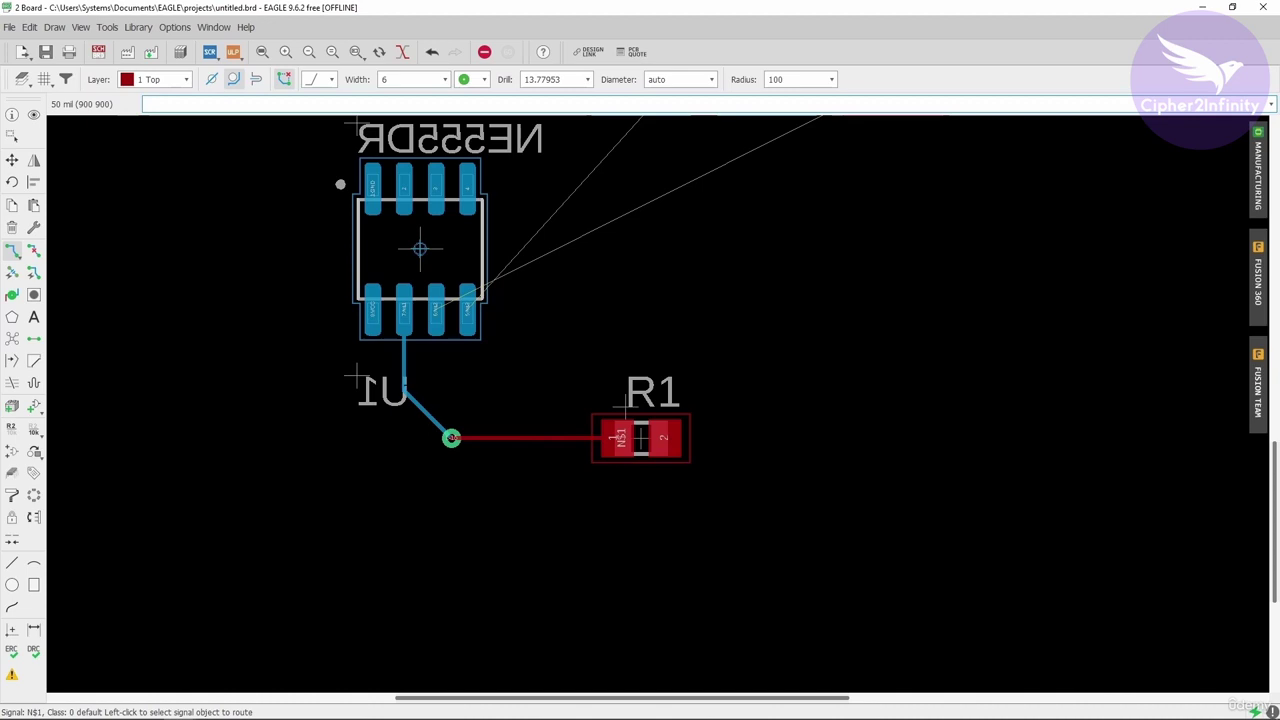
scroll(340, 184, "down", 2)
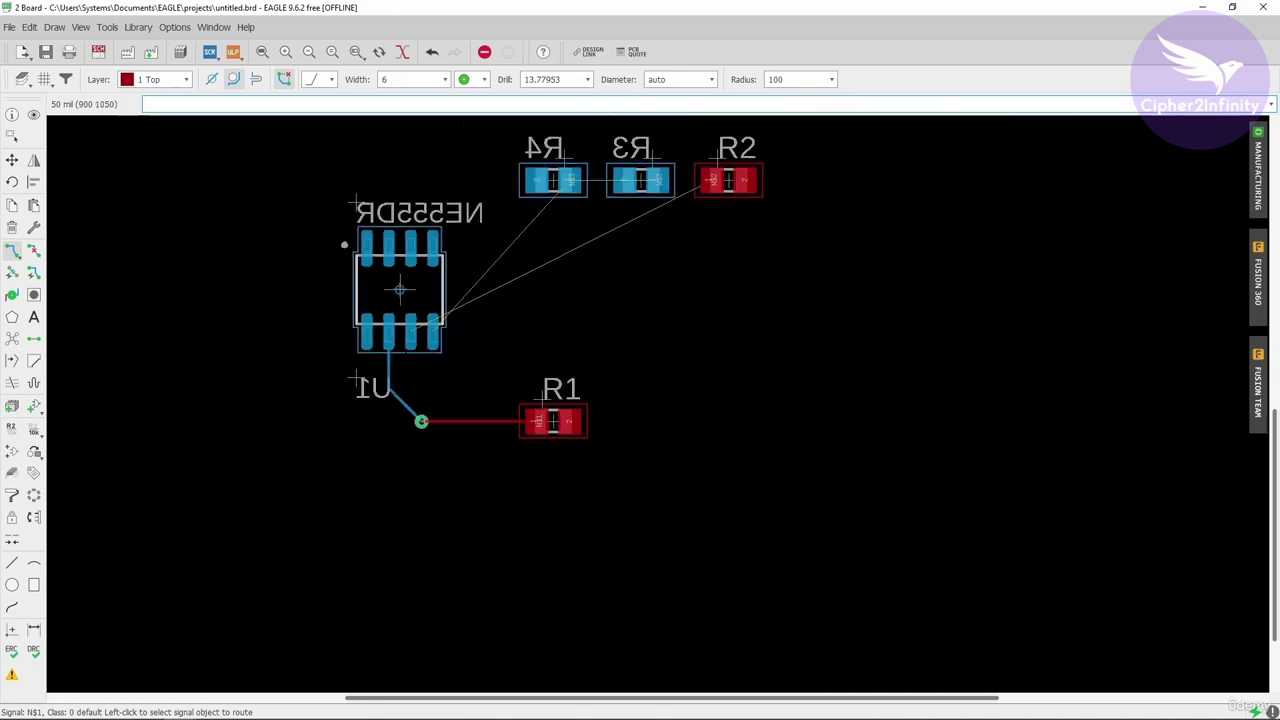
scroll(421, 421, "up", 2)
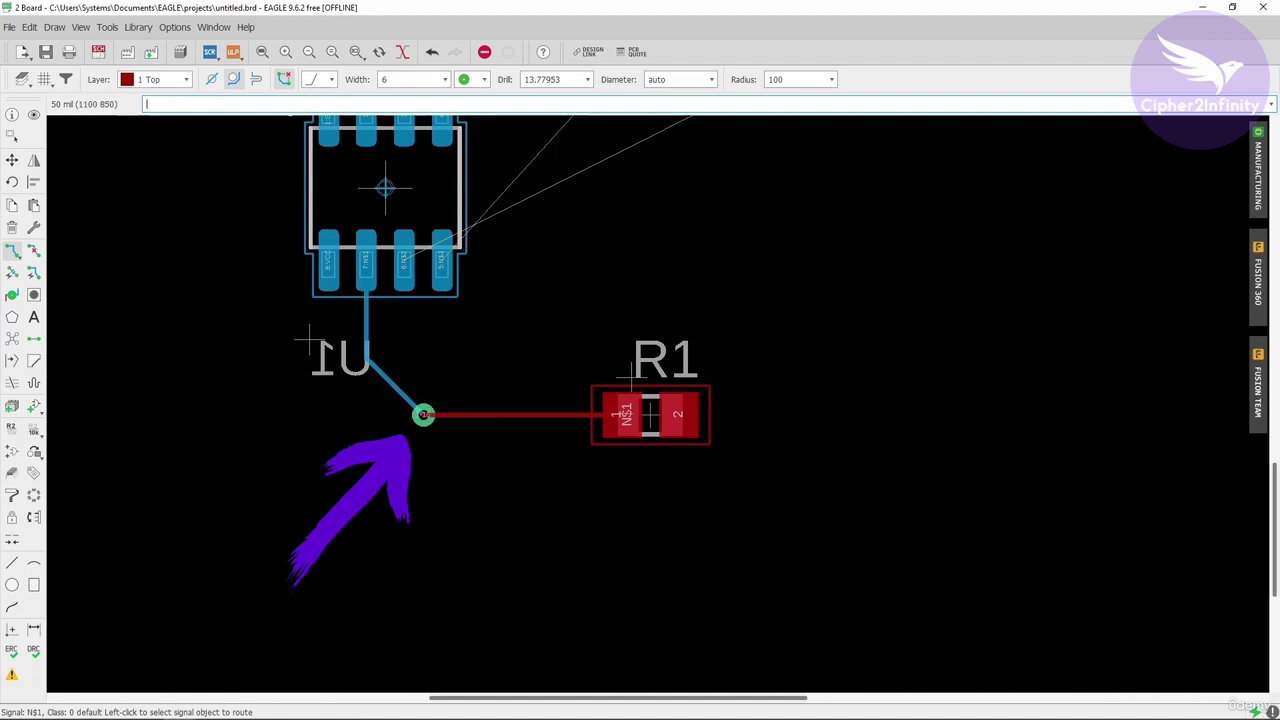
scroll(407, 469, "down", 2)
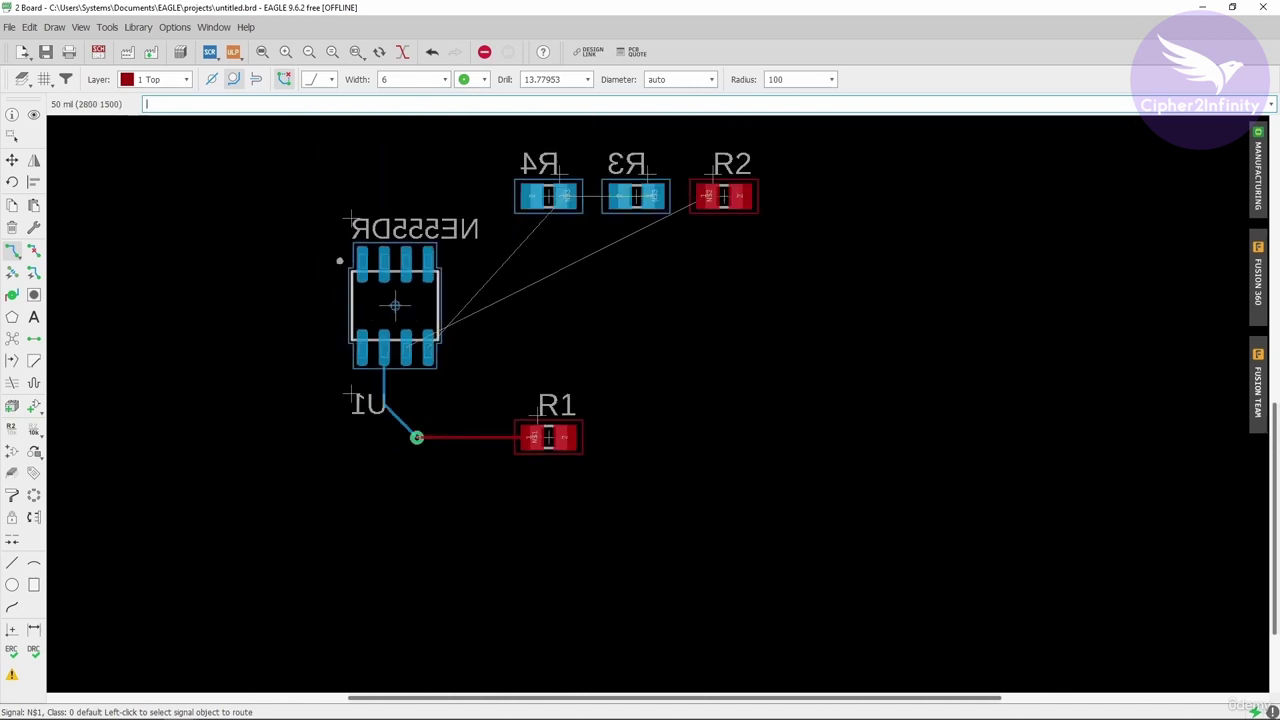
left_click(1258, 165)
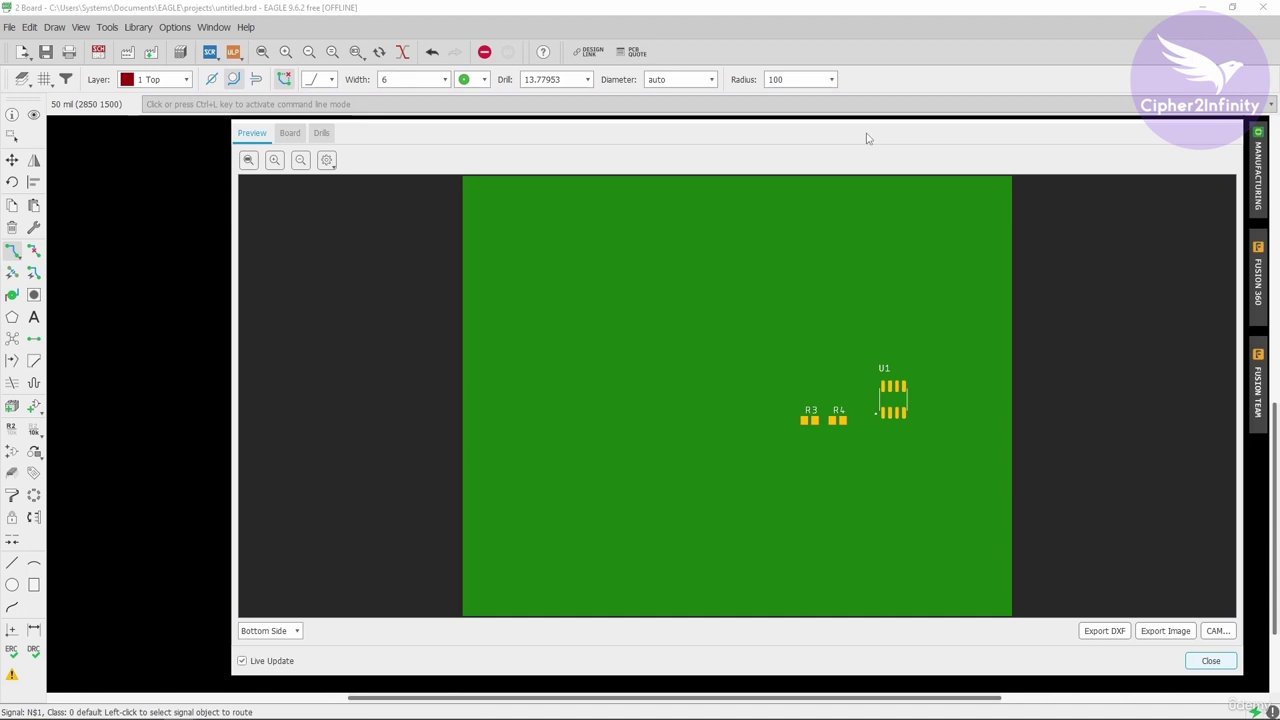
left_click_drag(866, 134, 813, 83)
scroll(857, 406, "up", 3)
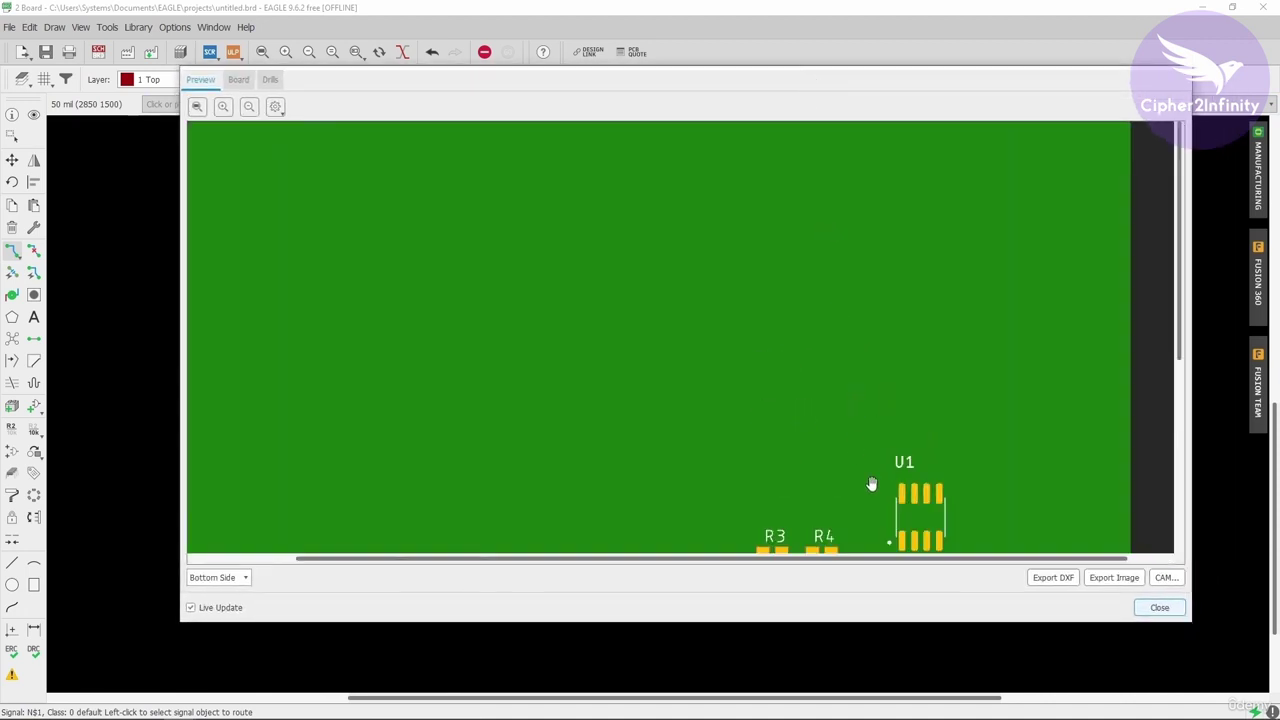
left_click_drag(871, 486, 813, 270)
scroll(869, 368, "up", 2)
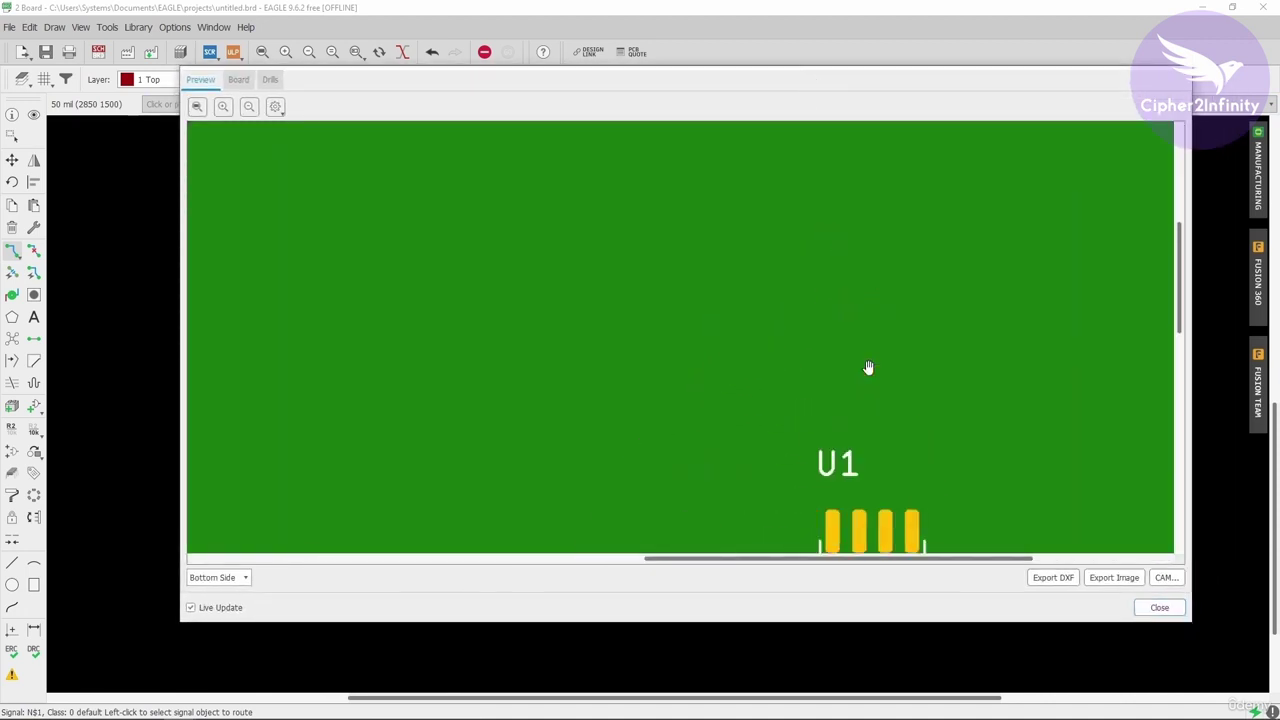
left_click_drag(963, 417, 812, 149)
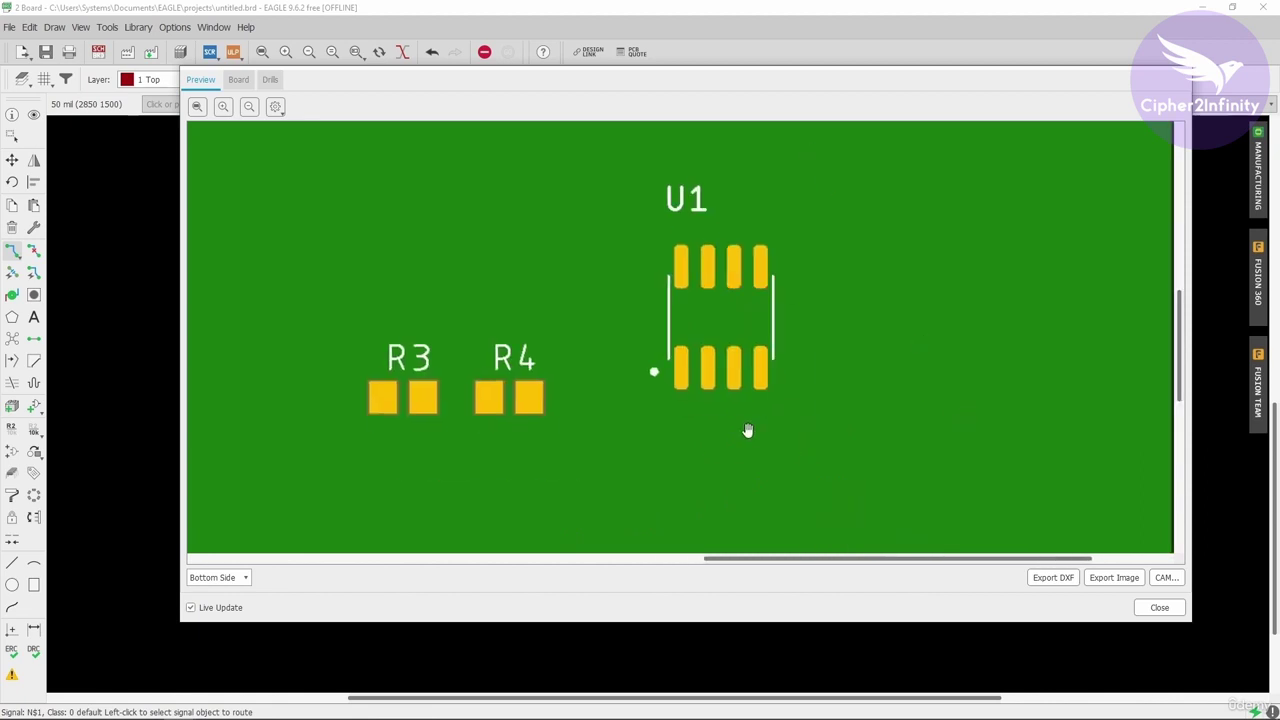
left_click_drag(746, 431, 738, 326)
left_click_drag(724, 258, 747, 316)
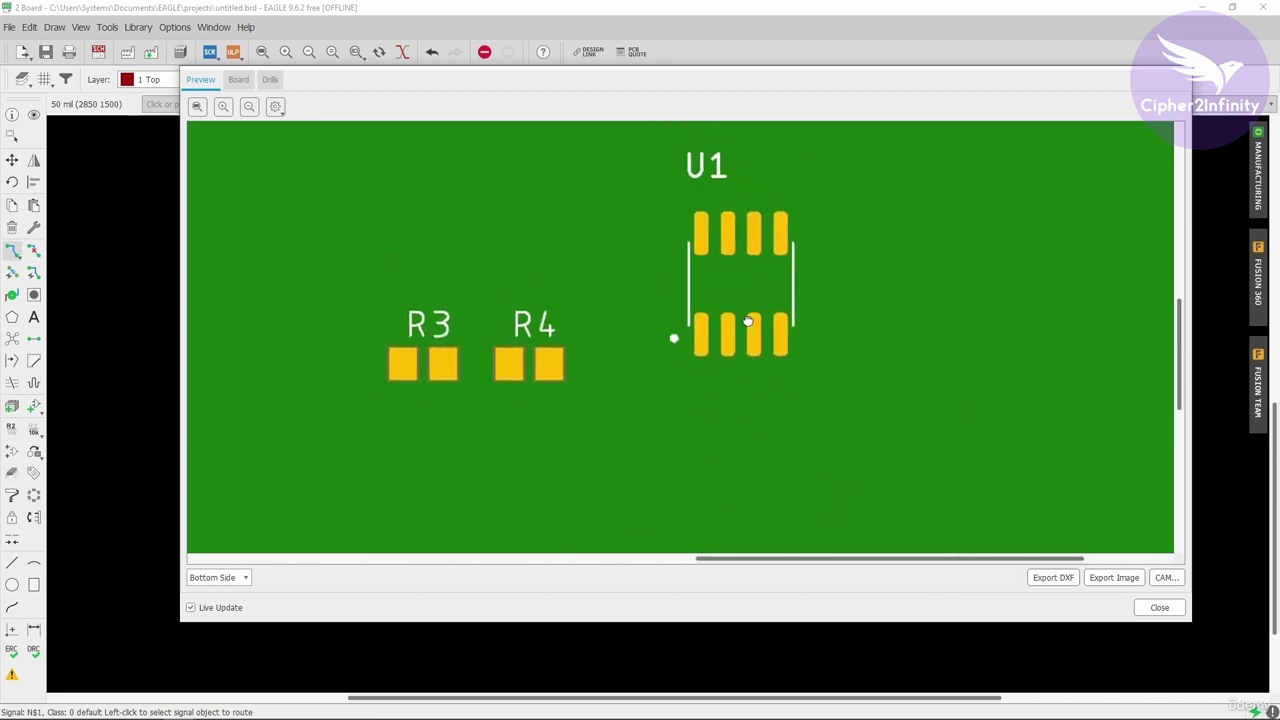
left_click(1159, 607)
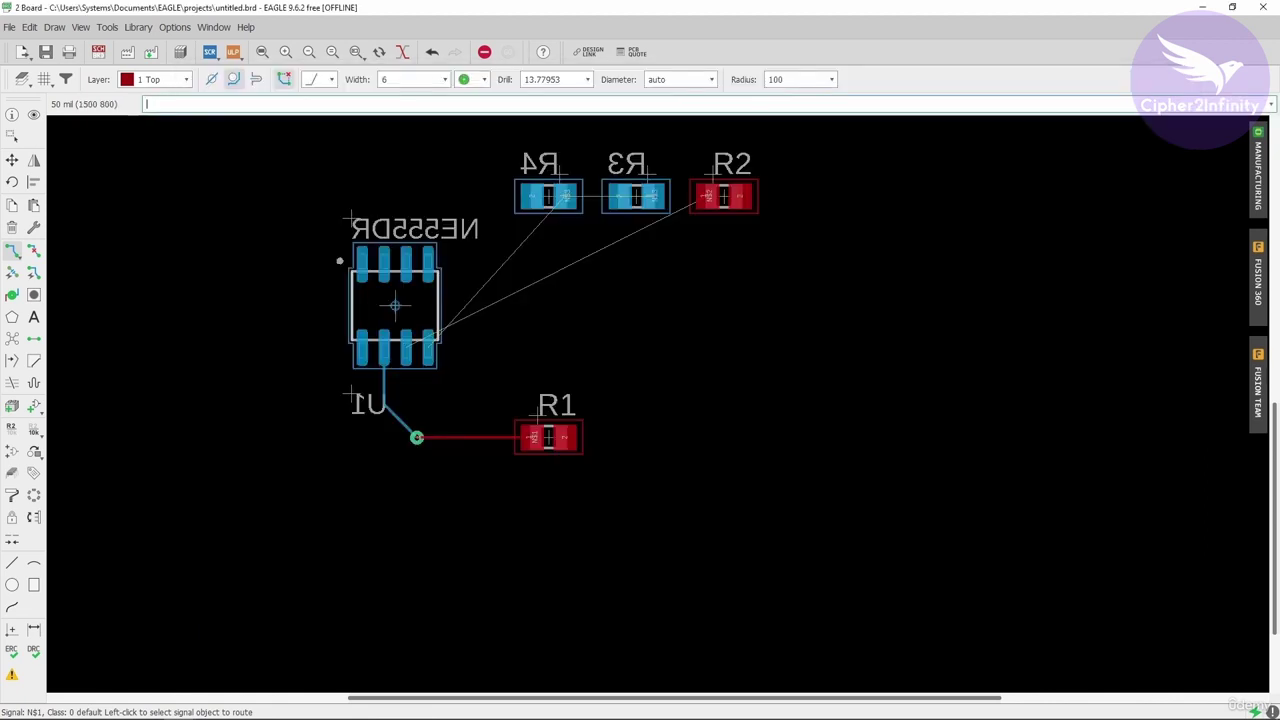
Move R1 closer to the N$1 via, placing it at about (1200, 850) mil
scroll(570, 348, "up", 1)
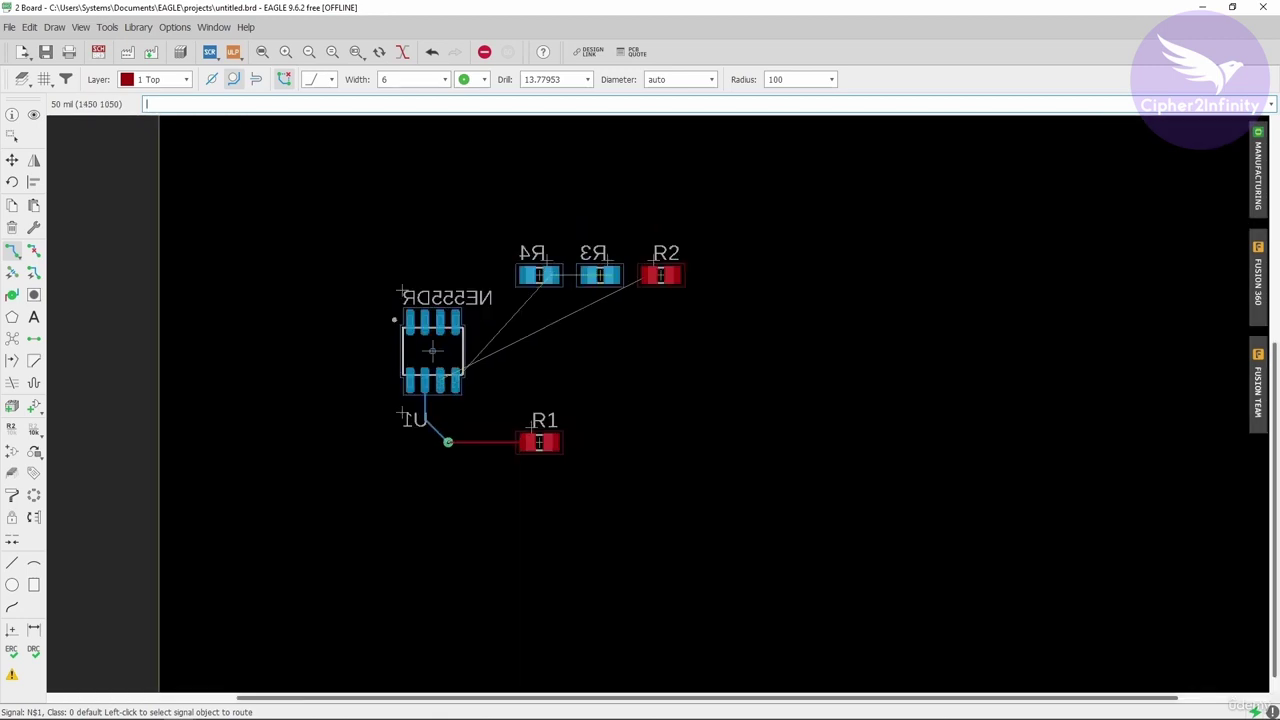
left_click(12, 160)
scroll(540, 430, "up", 3)
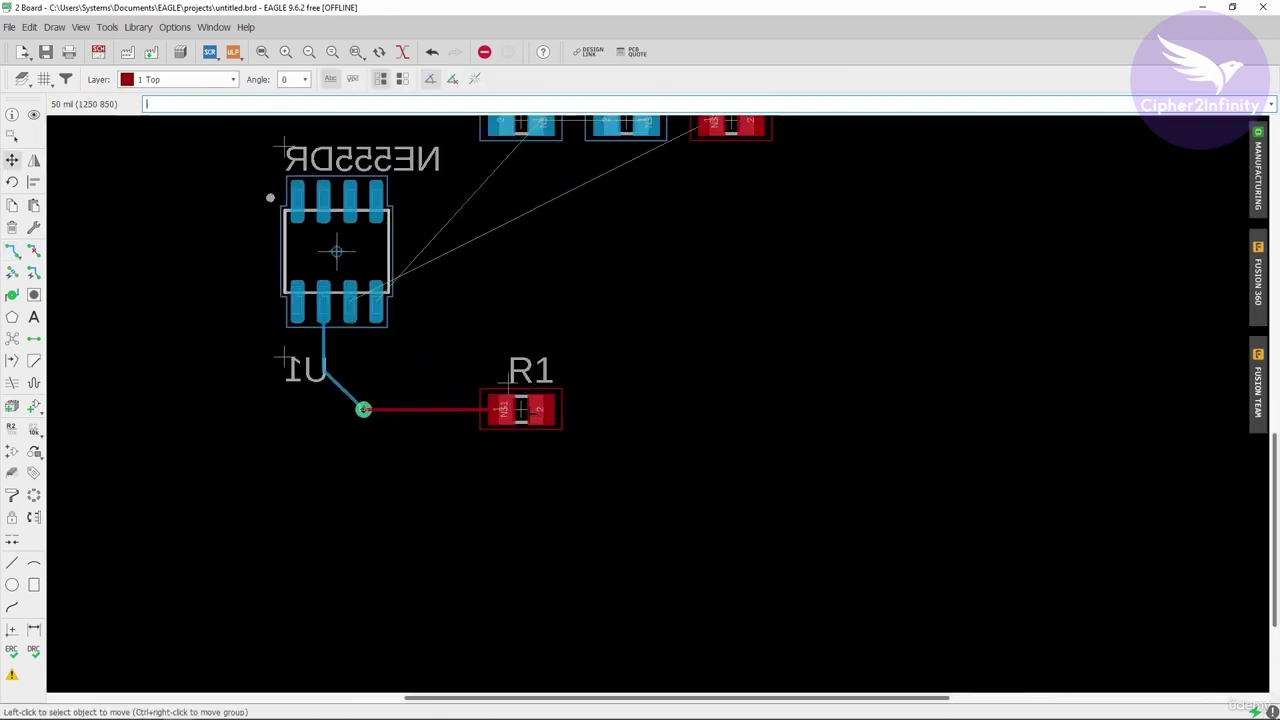
left_click(520, 410)
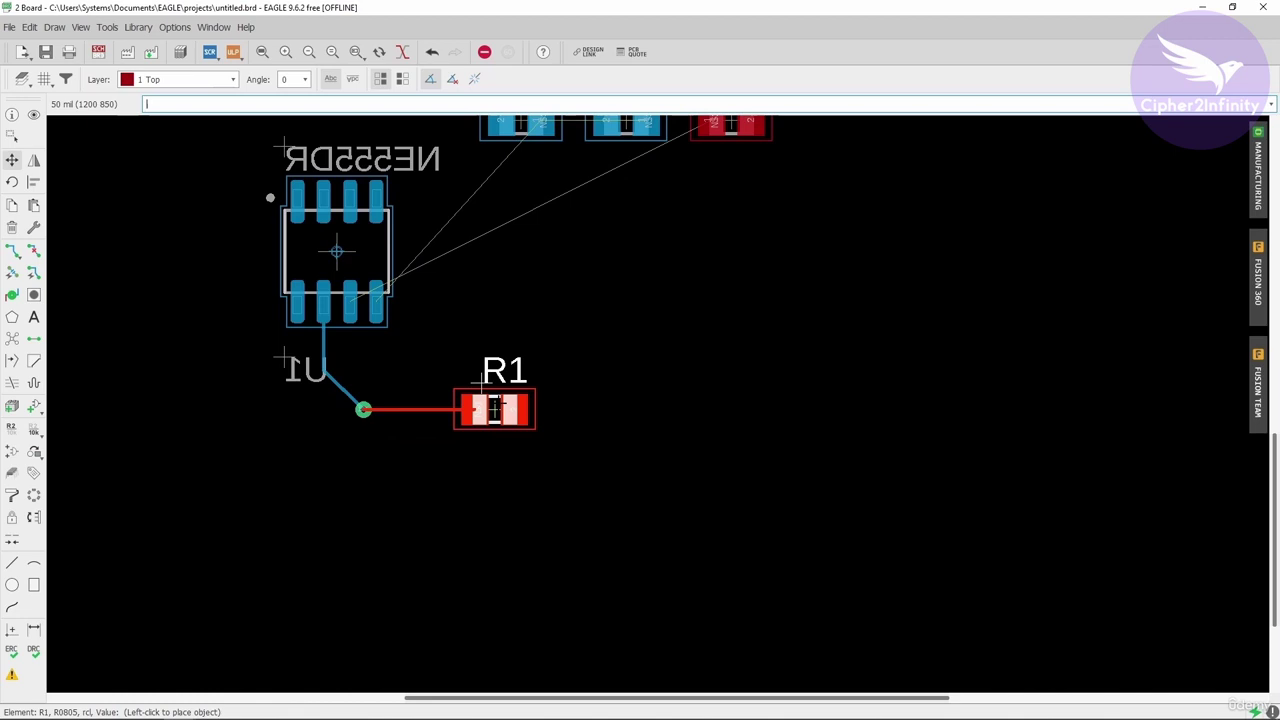
left_click(494, 410)
scroll(468, 483, "down", 1)
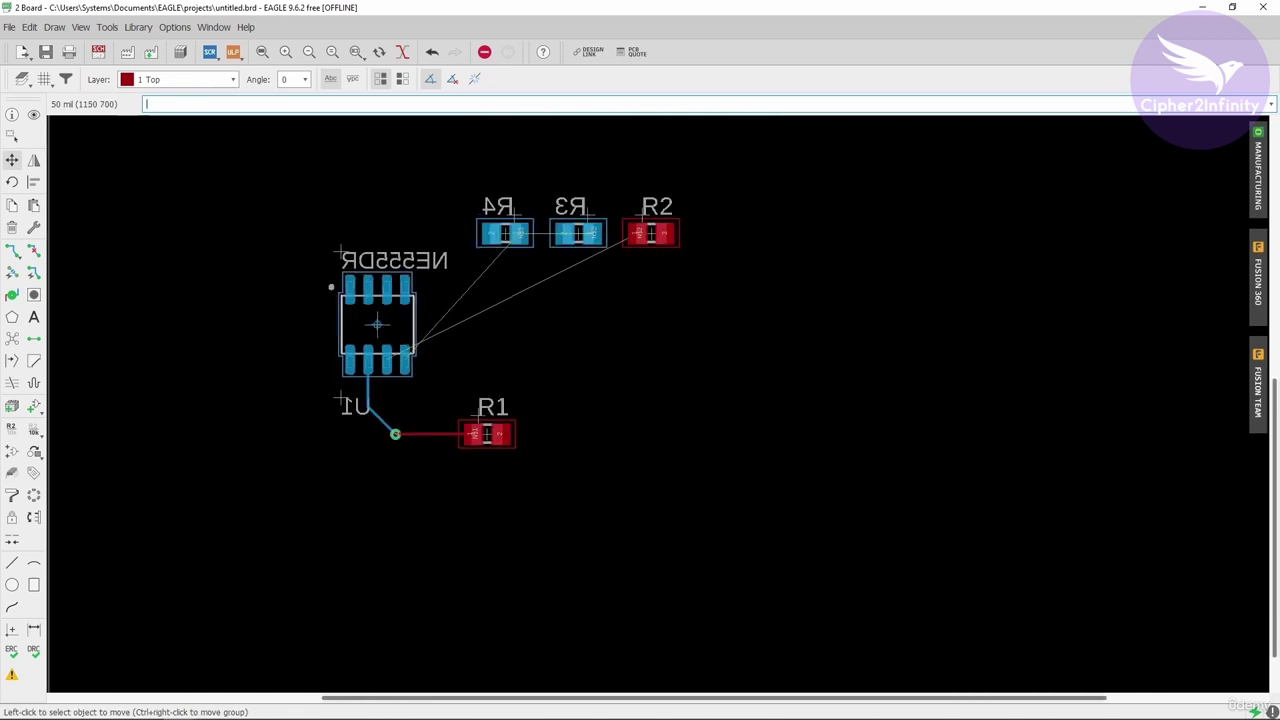
Examine the Bottom-side trace from U1 to the N$1 via in the manufacturing preview
left_click(1260, 163)
left_click_drag(822, 155, 811, 23)
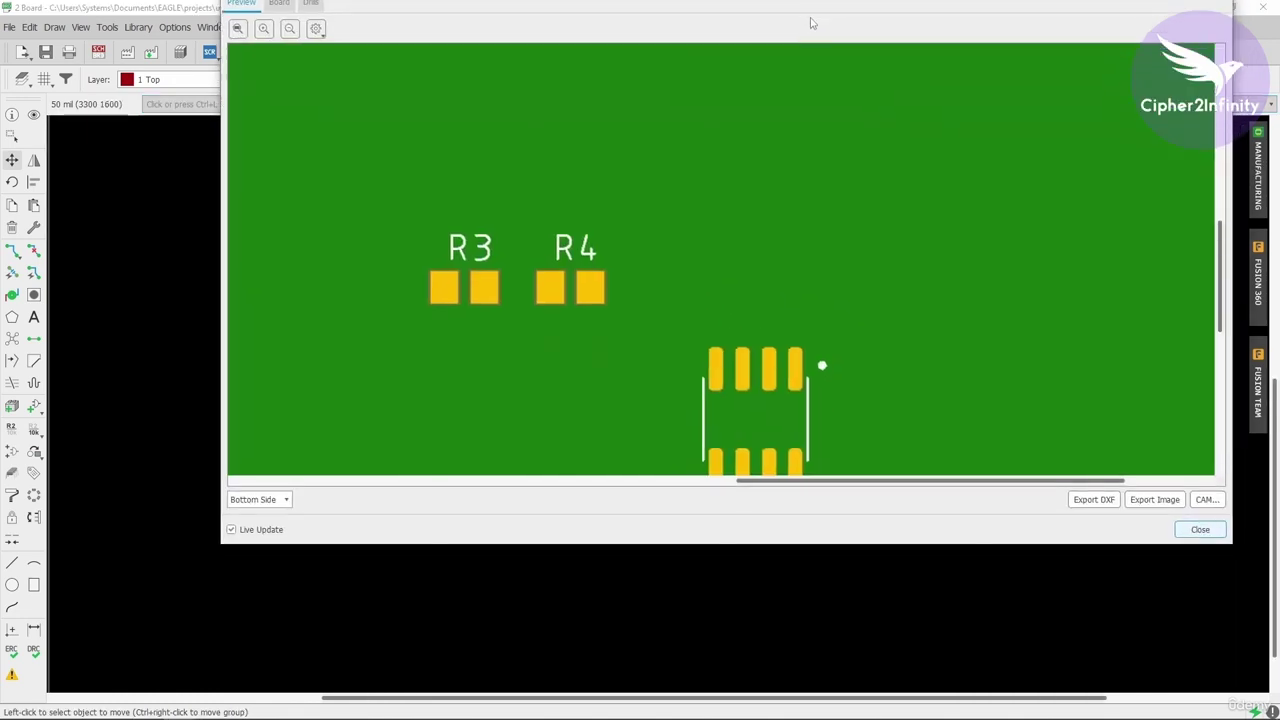
scroll(723, 223, "down", 3)
scroll(951, 385, "up", 1)
left_click_drag(953, 385, 849, 280)
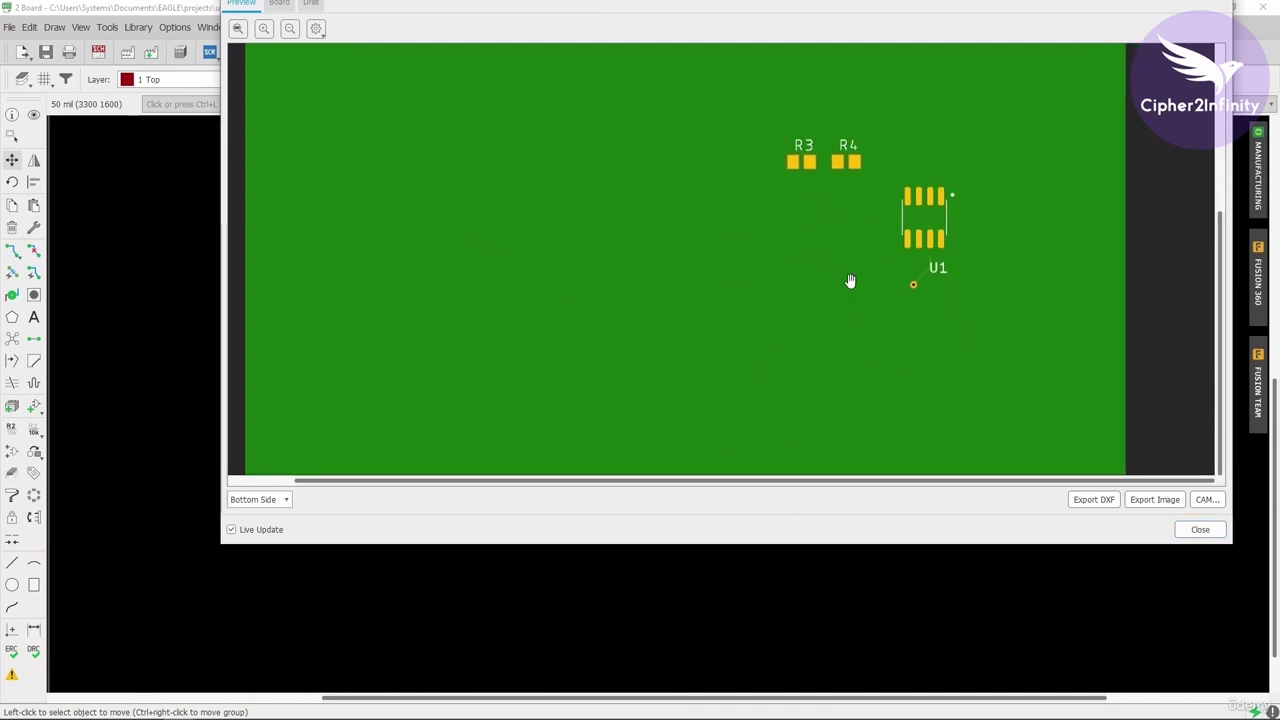
scroll(977, 340, "up", 2)
left_click_drag(977, 340, 881, 300)
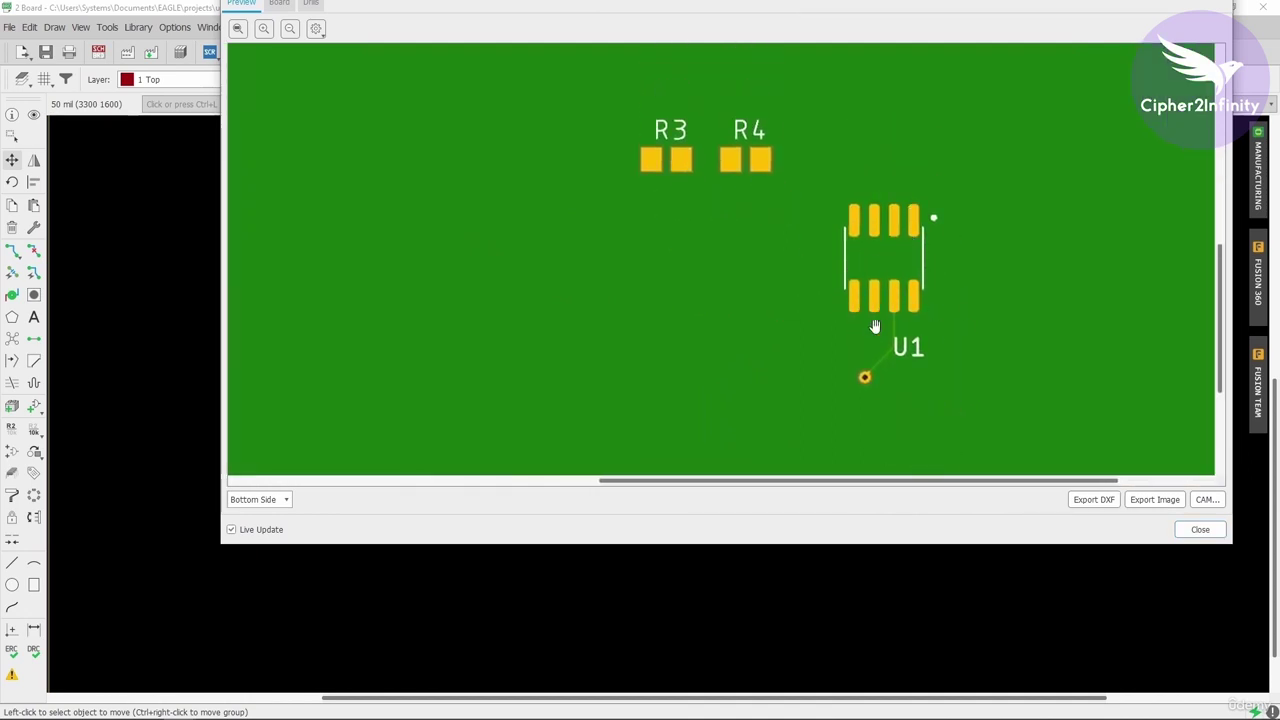
scroll(895, 337, "up", 1)
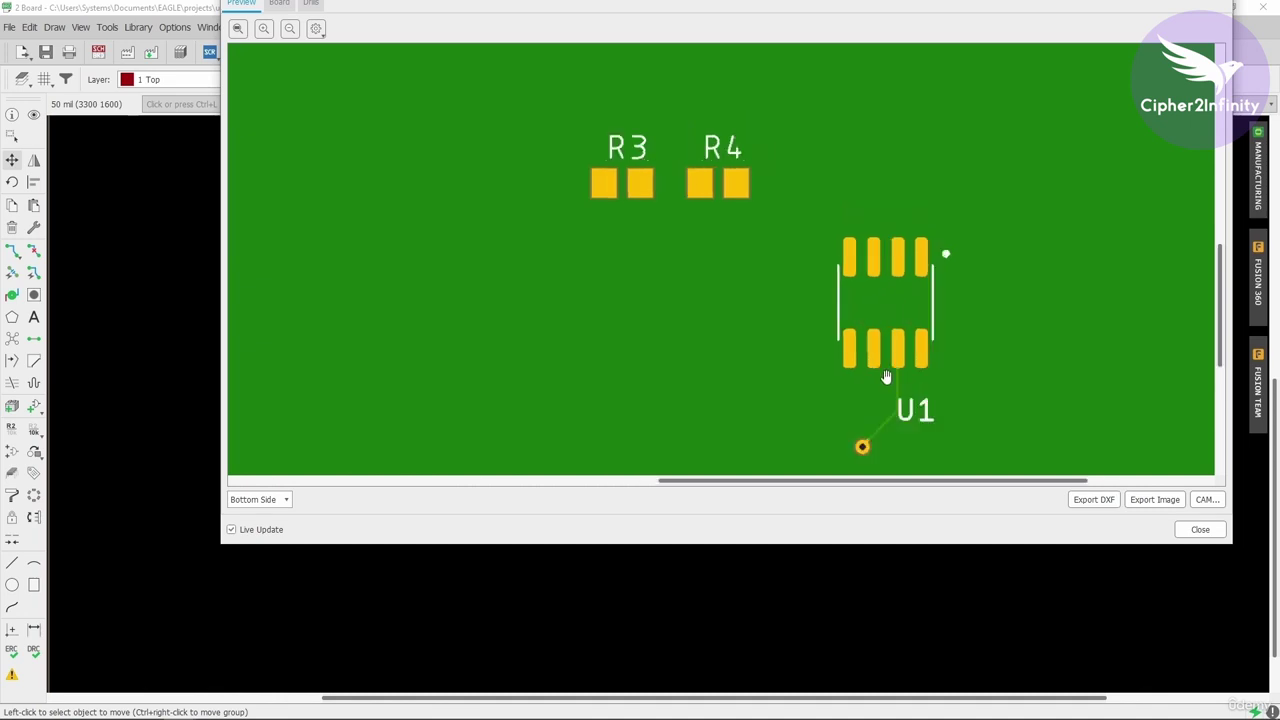
scroll(886, 377, "up", 1)
left_click_drag(897, 406, 880, 251)
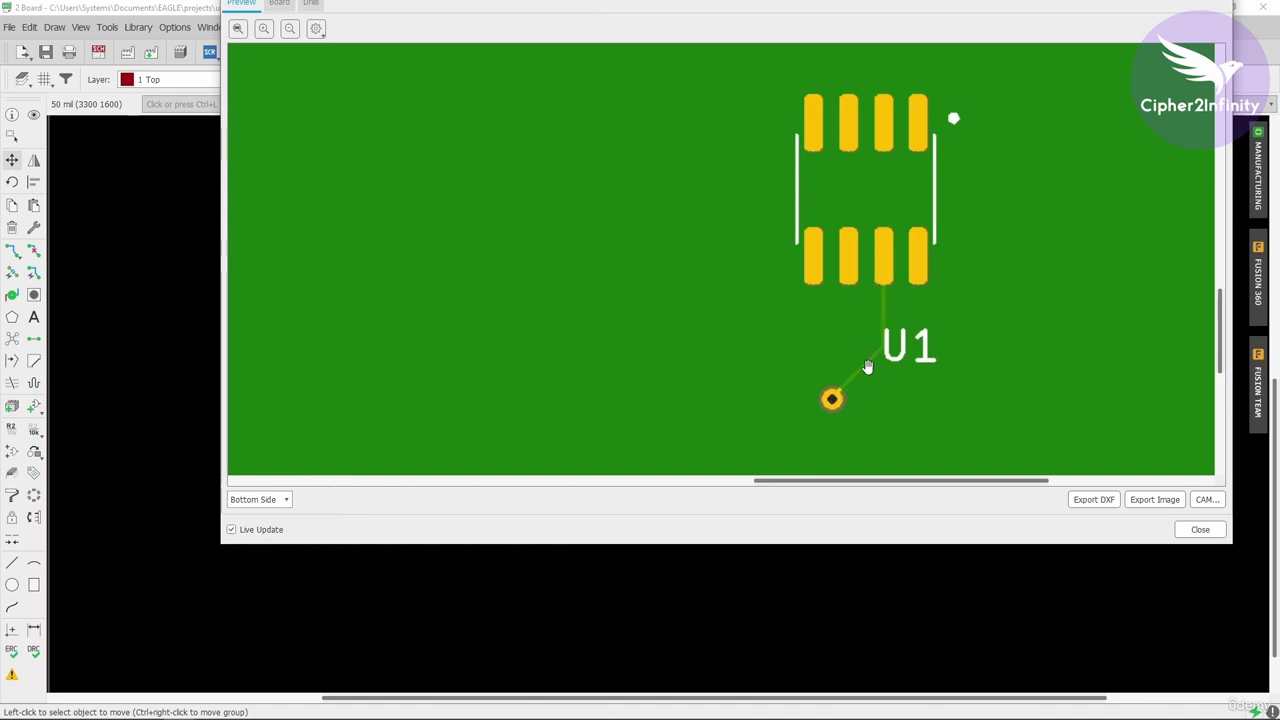
Switch the manufacturing preview to Top Side and examine the trace from the N$1 via to R1
left_click(282, 501)
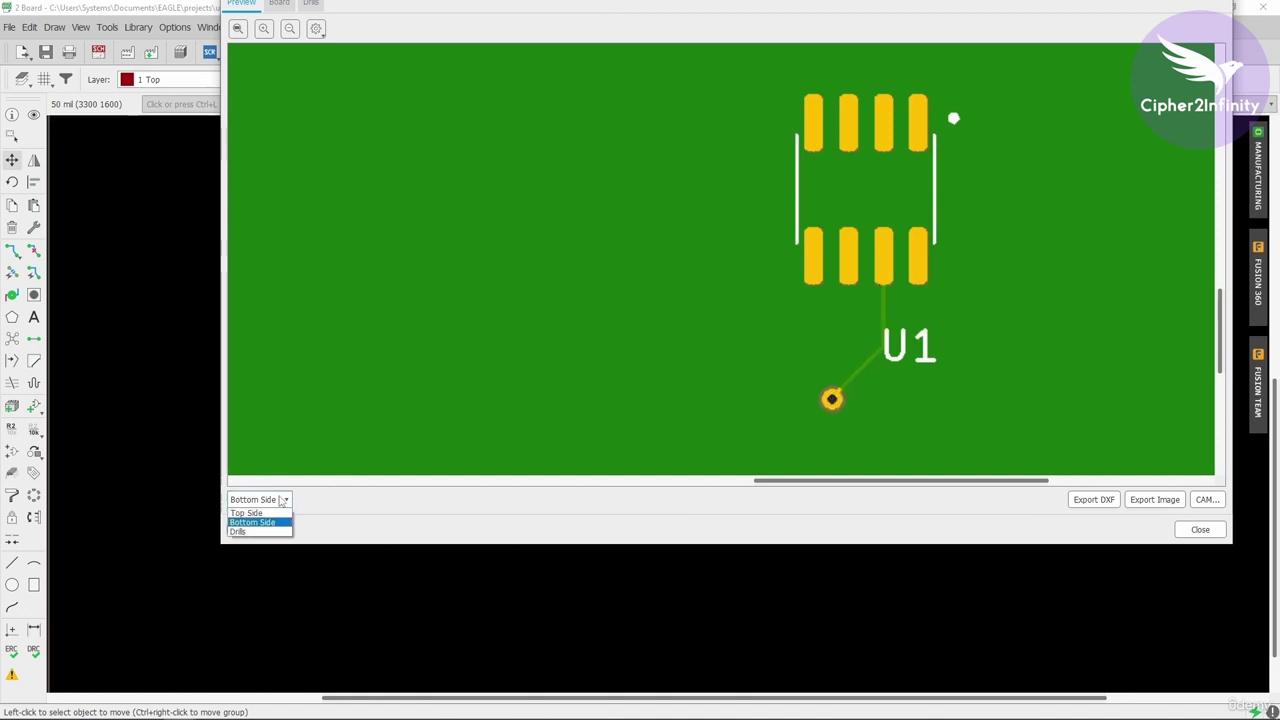
left_click(255, 514)
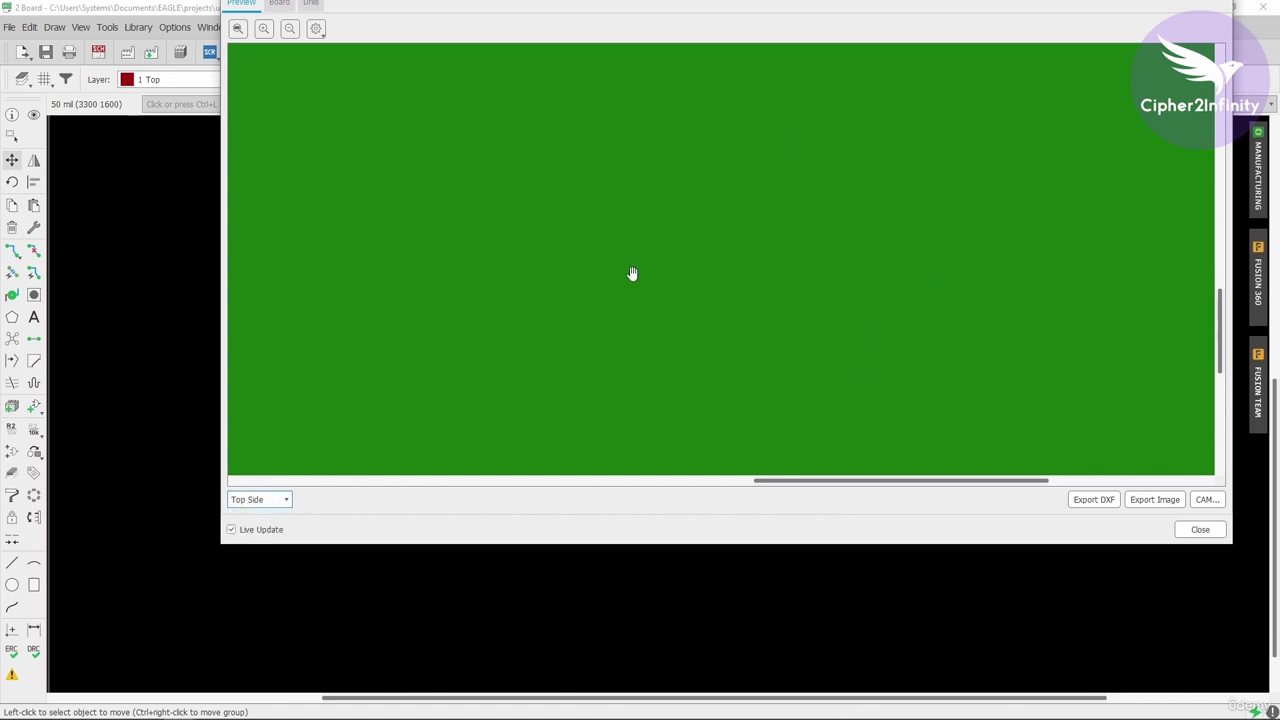
scroll(631, 271, "down", 3)
scroll(560, 390, "up", 3)
left_click_drag(572, 414, 557, 149)
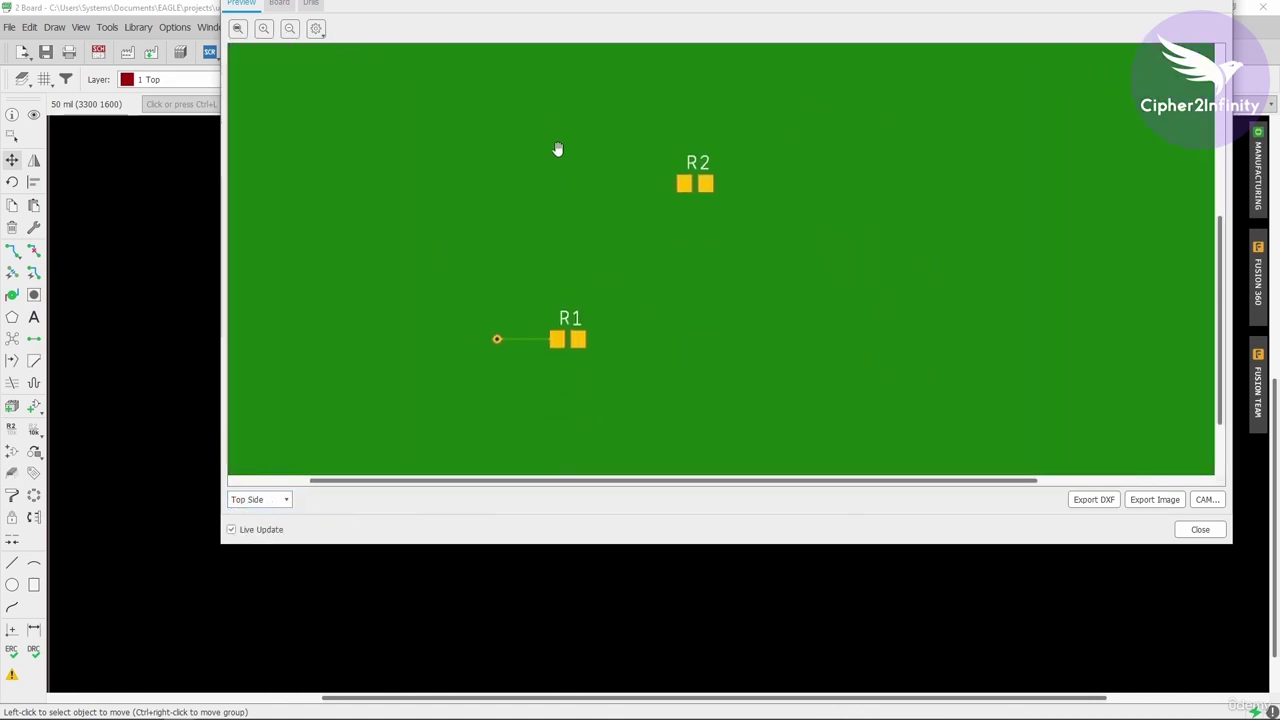
scroll(485, 407, "up", 2)
left_click_drag(491, 409, 493, 305)
scroll(515, 377, "up", 1)
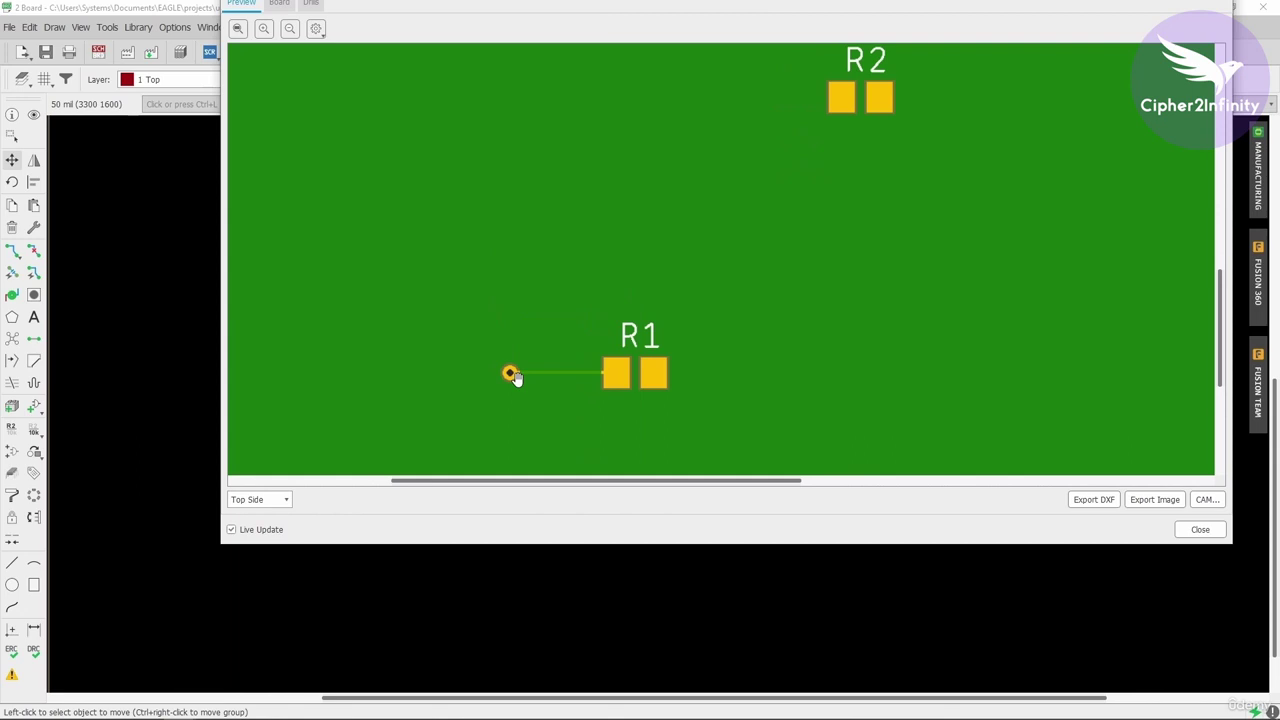
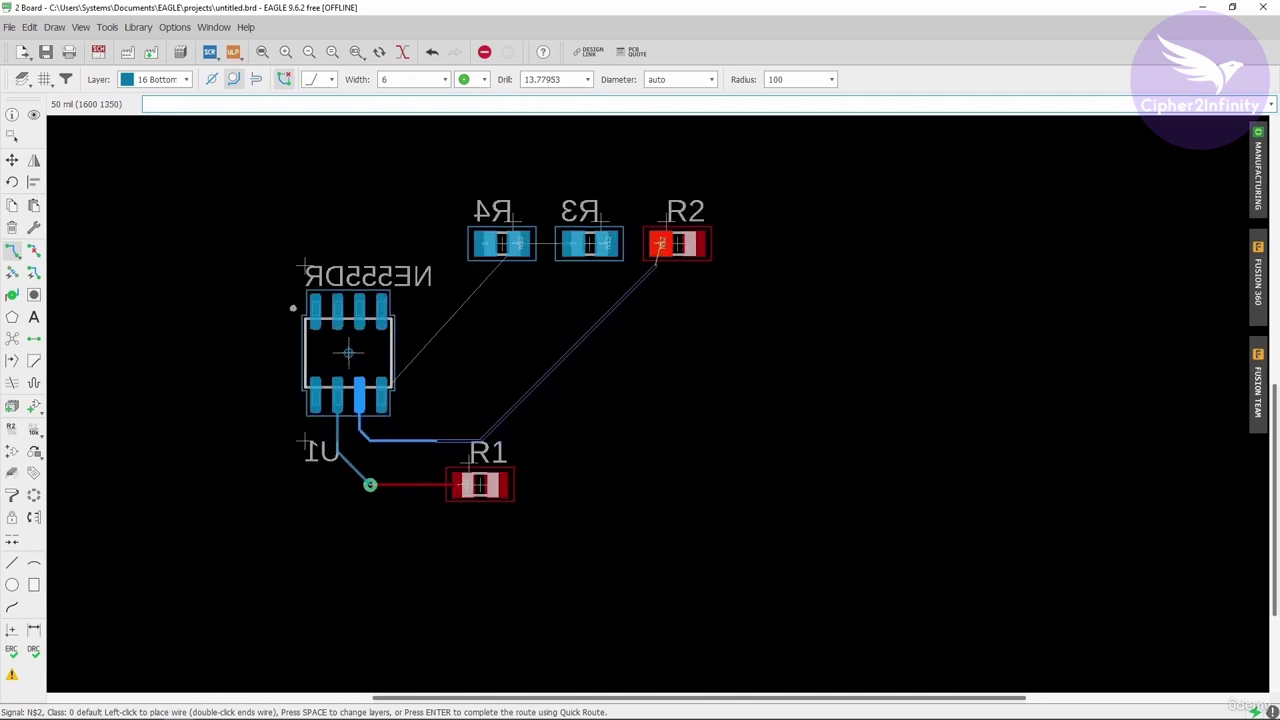
Extend the Bottom-layer N$2 trace to about (1600, 1200) mil and place a via there to layer 1 Top
scroll(655, 327, "up", 2)
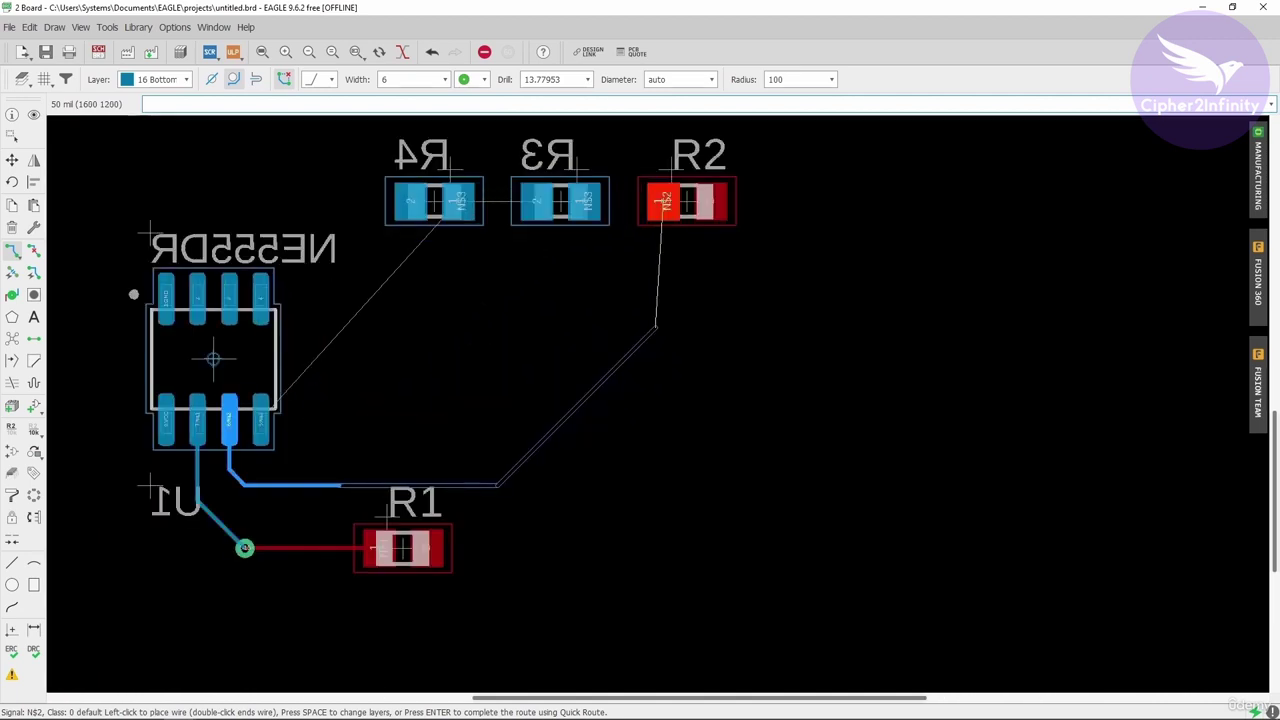
left_click(655, 327)
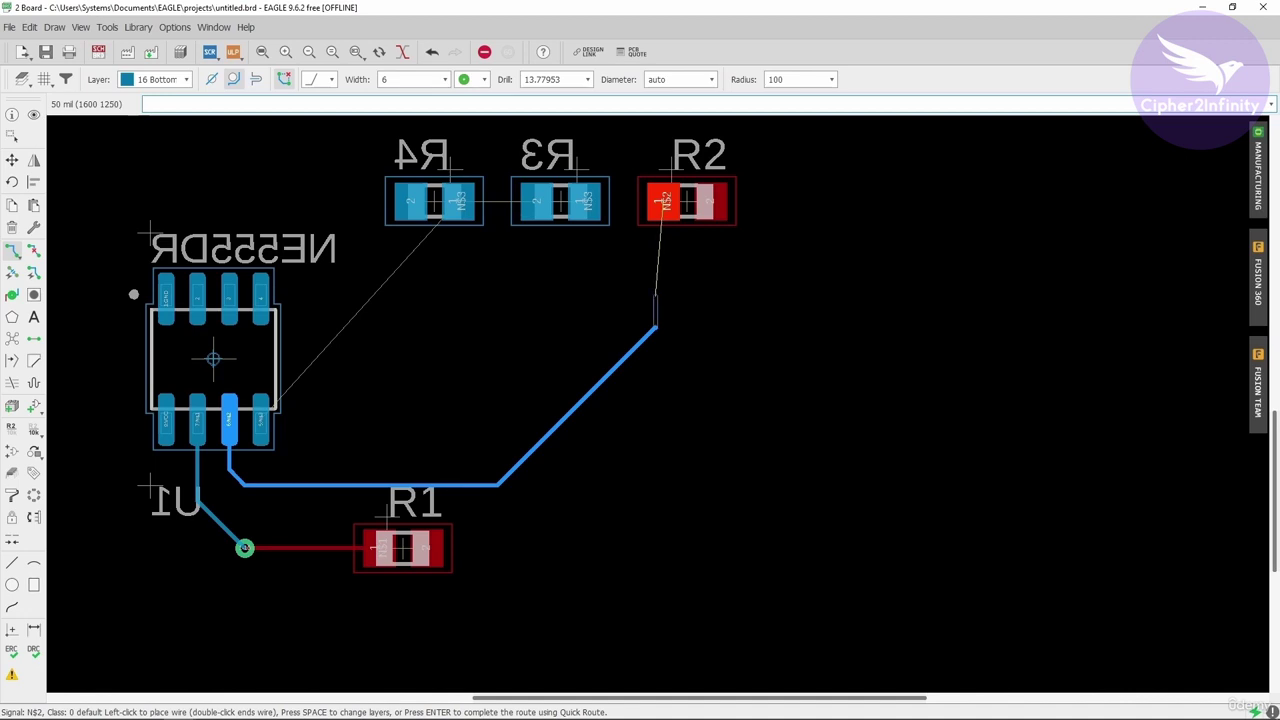
left_click(160, 79)
left_click(148, 96)
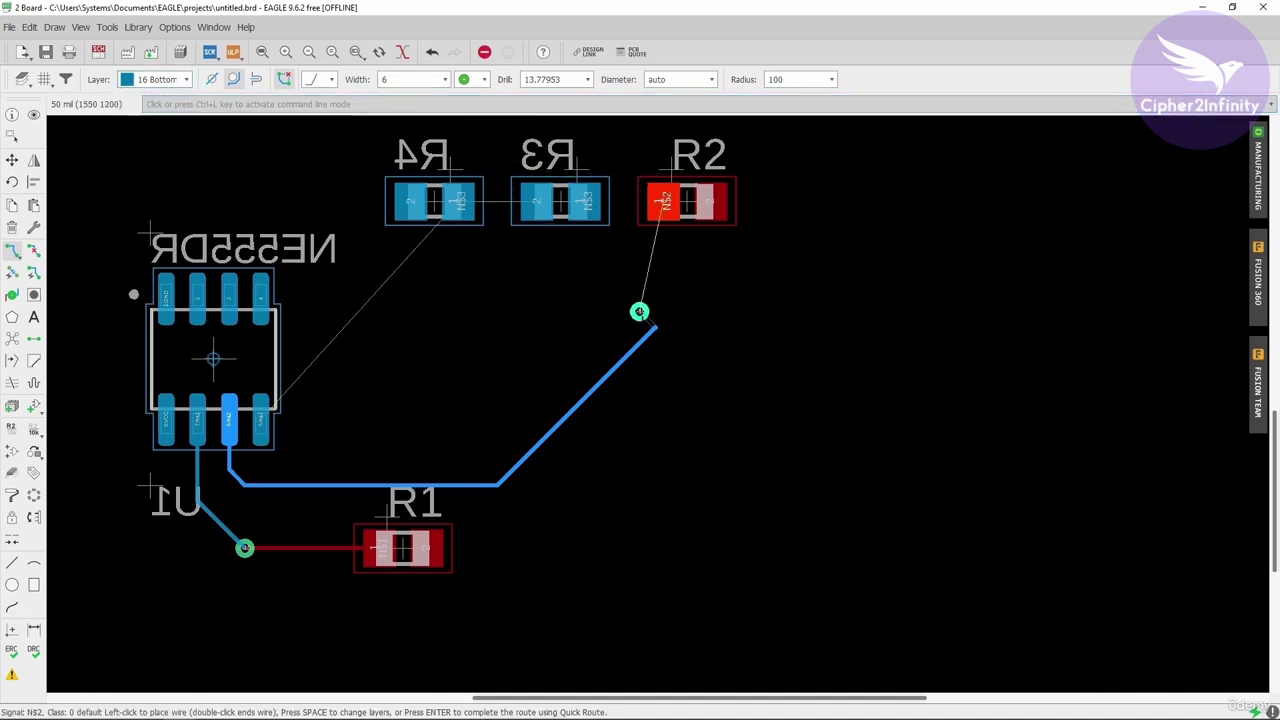
scroll(660, 320, "up", 3)
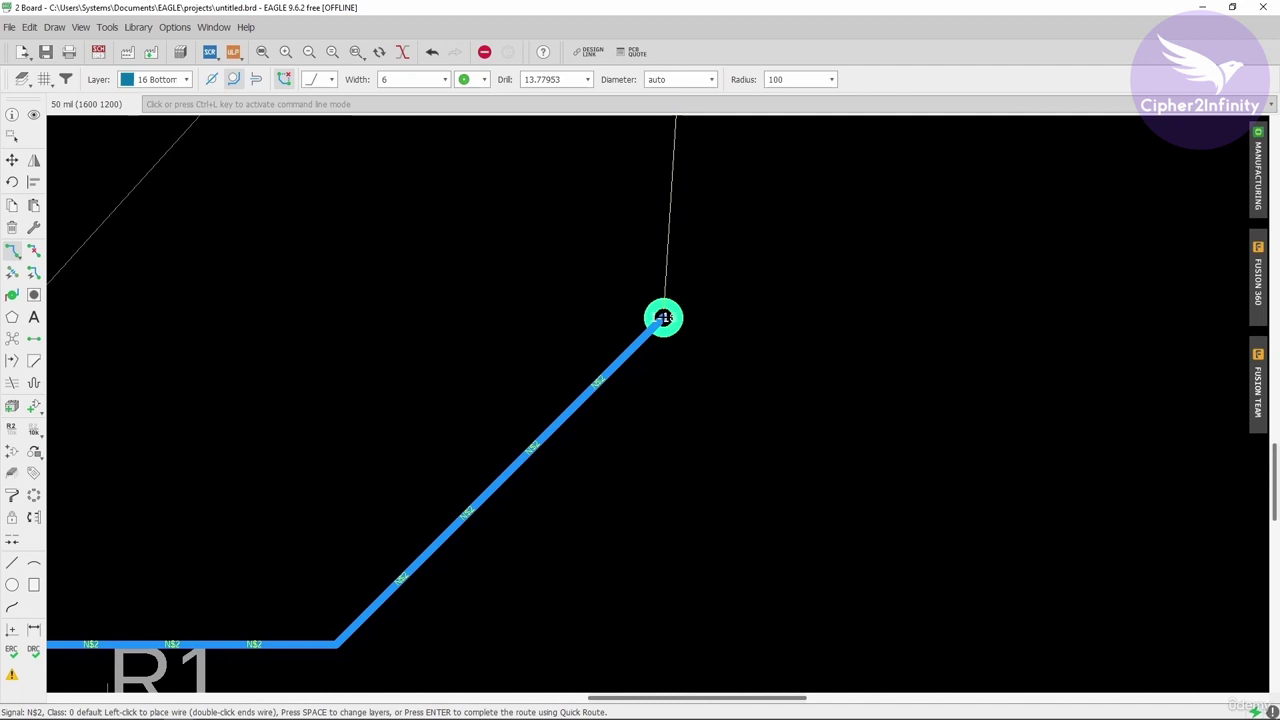
left_click(663, 318)
scroll(663, 318, "down", 3)
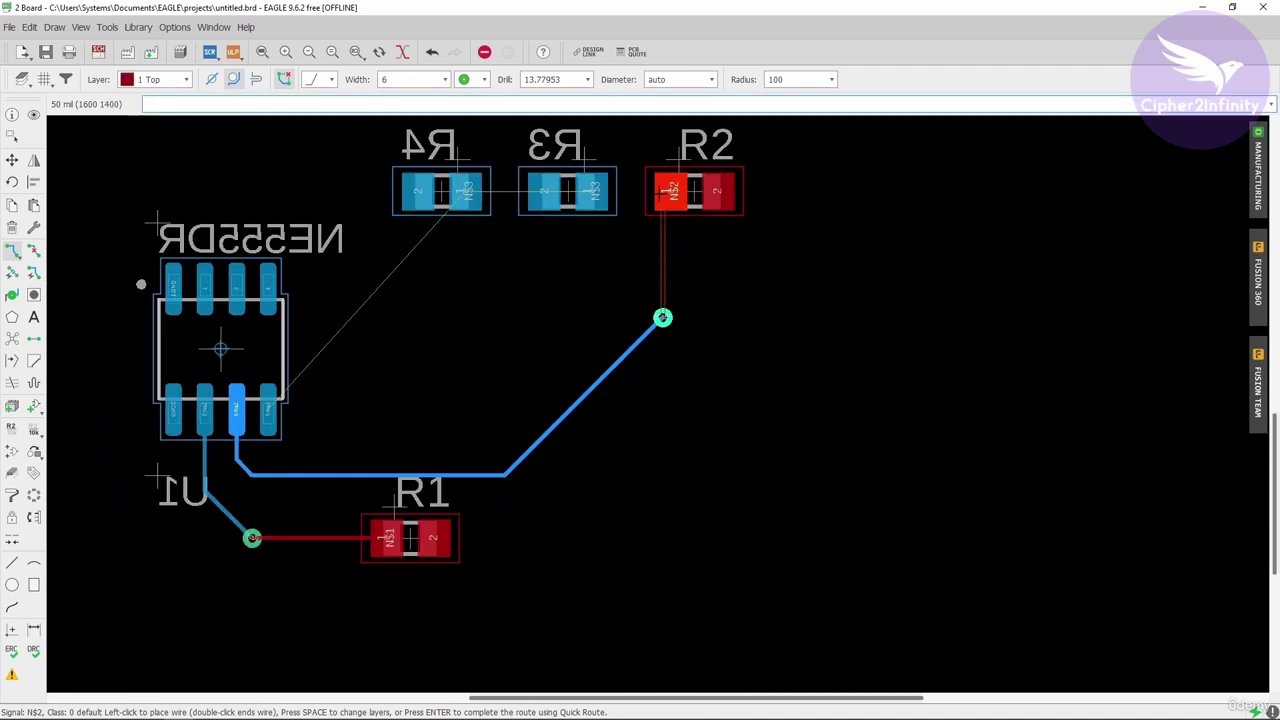
Complete the N$2 route on the Top layer from the via to R2 pad 1
scroll(668, 186, "up", 2)
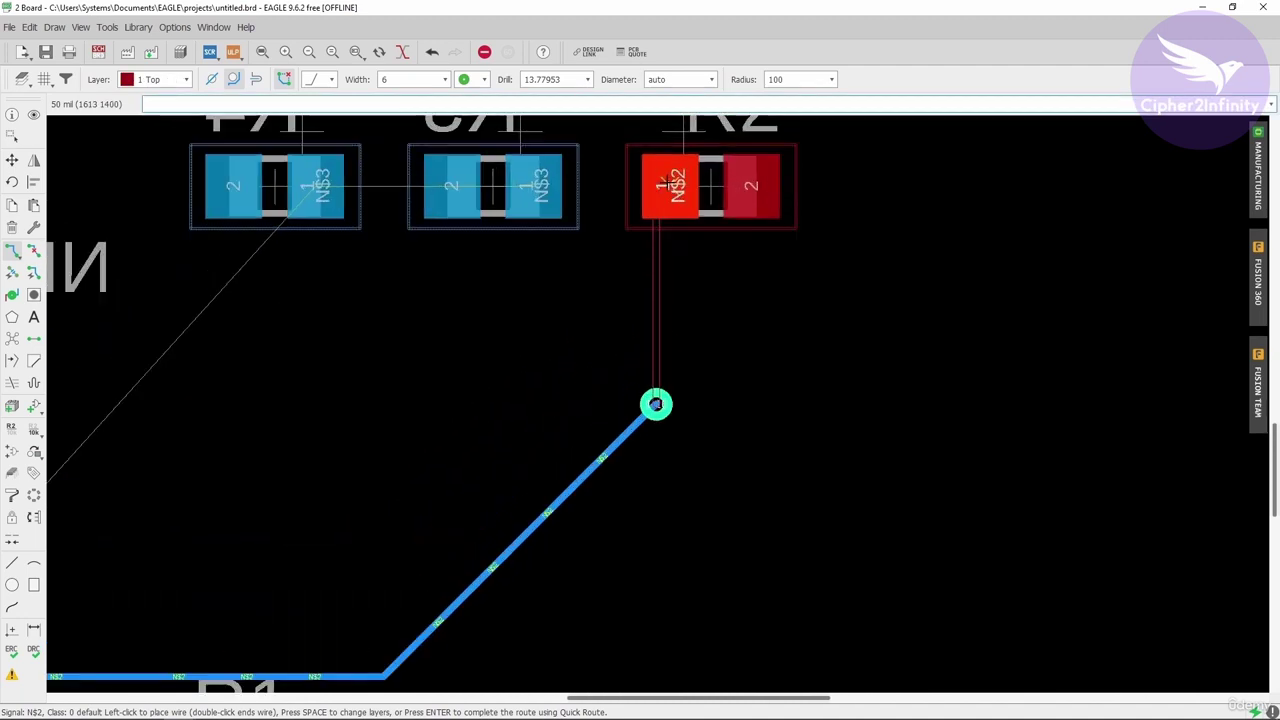
left_click(668, 186)
scroll(741, 247, "down", 2)
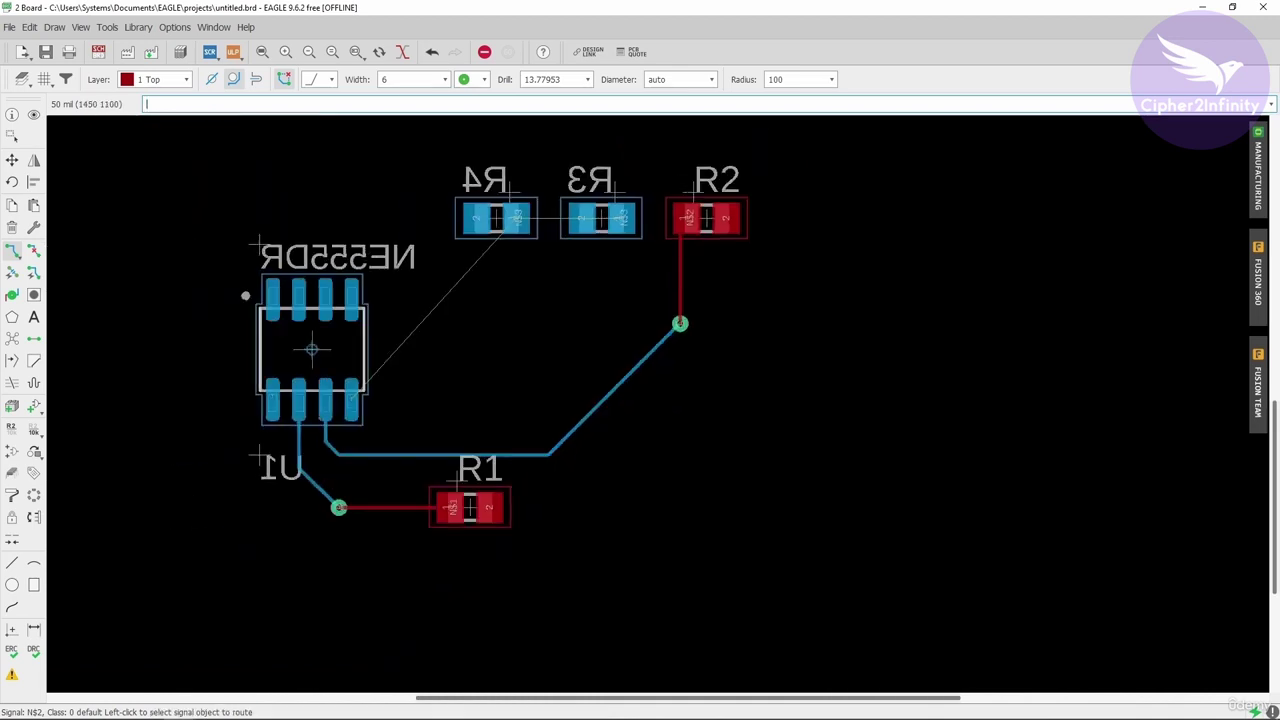
Highlight the whole N$2 signal from U1 pin 6 with the Show tool
left_click(33, 116)
scroll(344, 426, "up", 3)
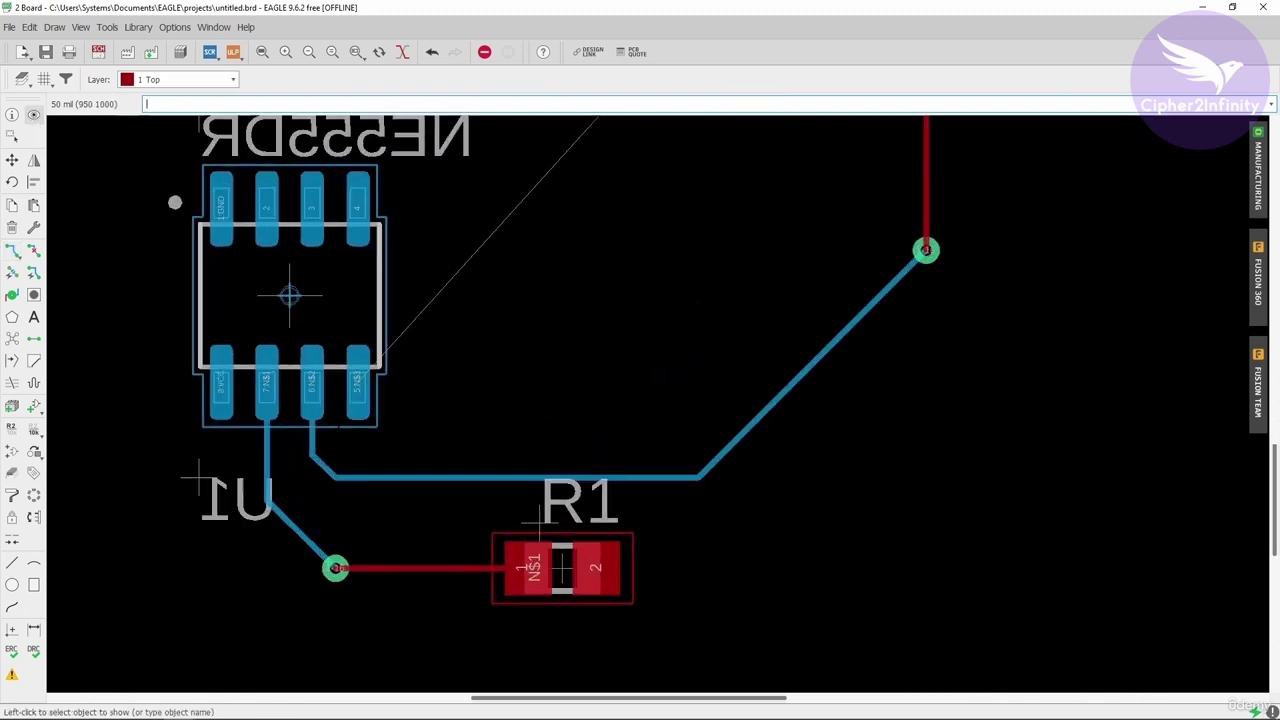
left_click(311, 385)
scroll(300, 410, "down", 2)
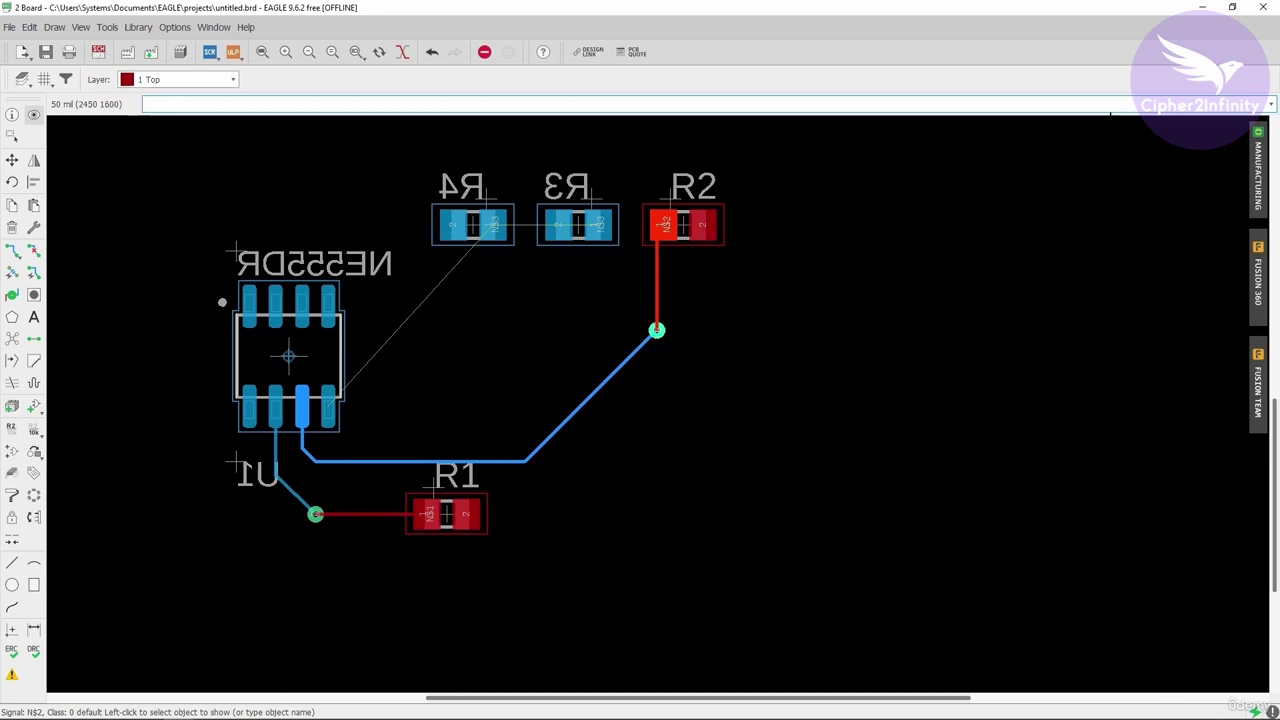
Examine the Top-side trace between R2 and the N$2 via in the manufacturing preview
left_click(1262, 178)
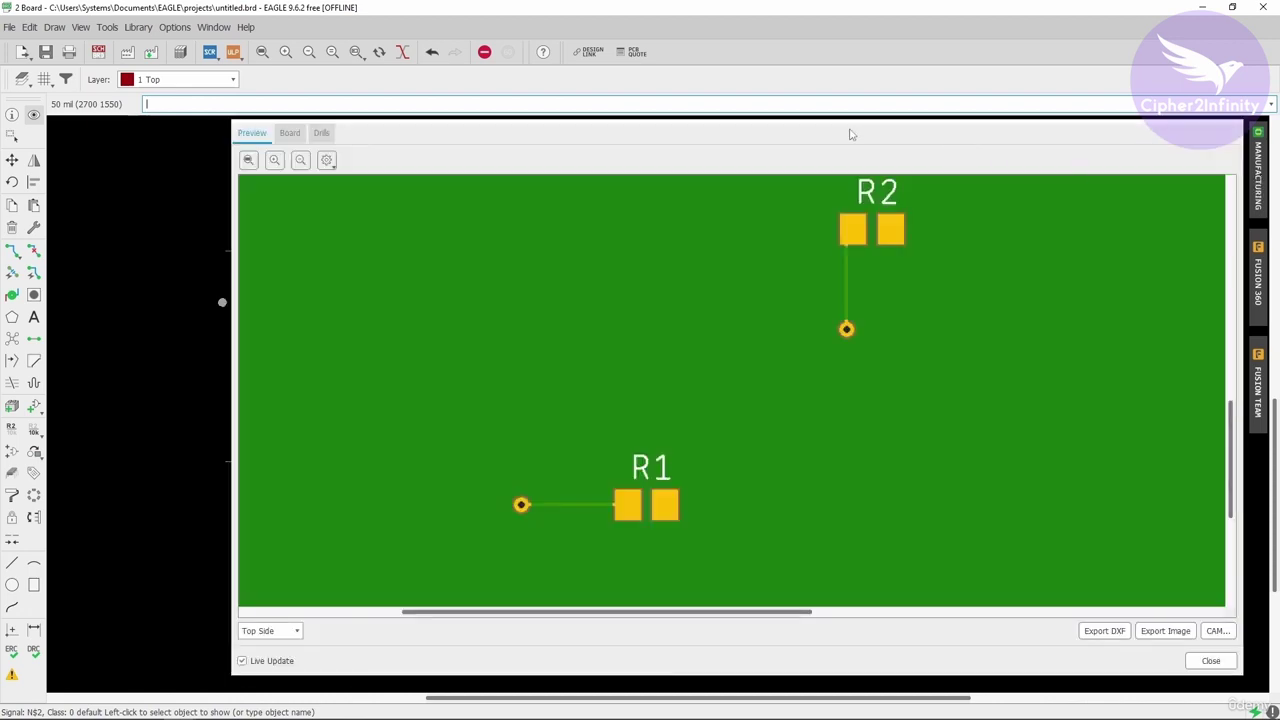
left_click_drag(849, 131, 693, 37)
scroll(703, 226, "down", 5)
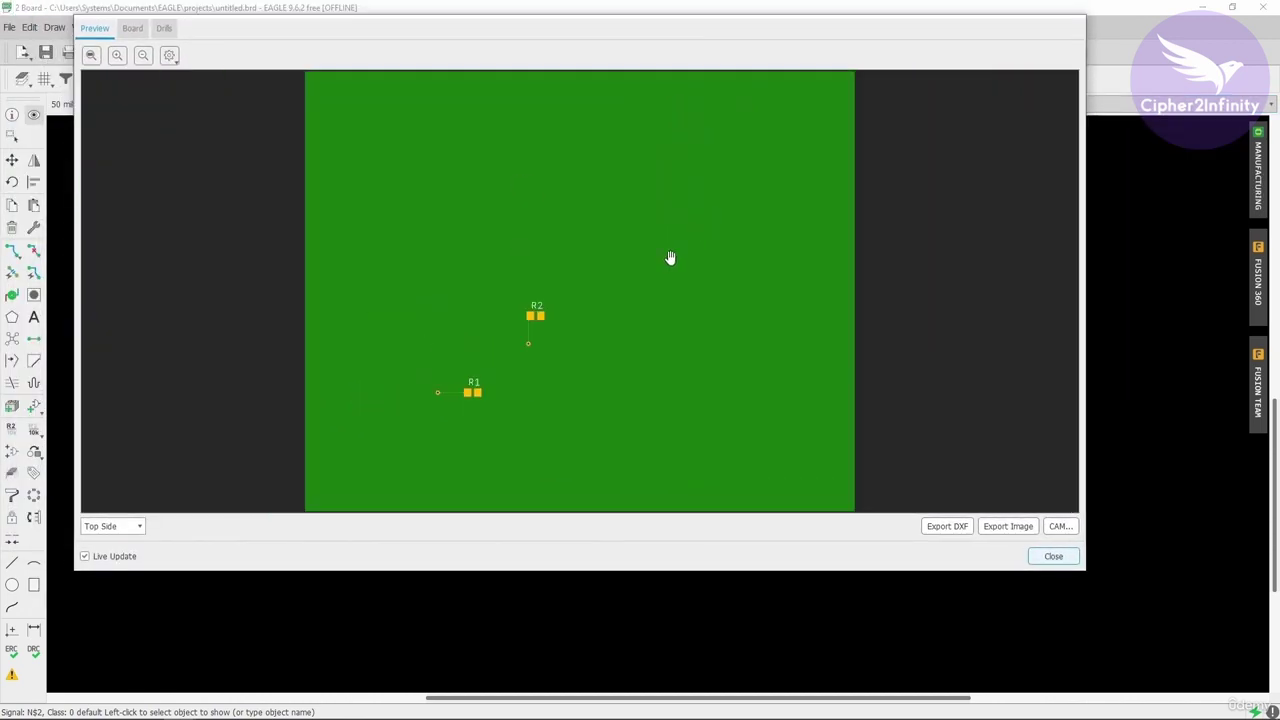
scroll(528, 337, "up", 5)
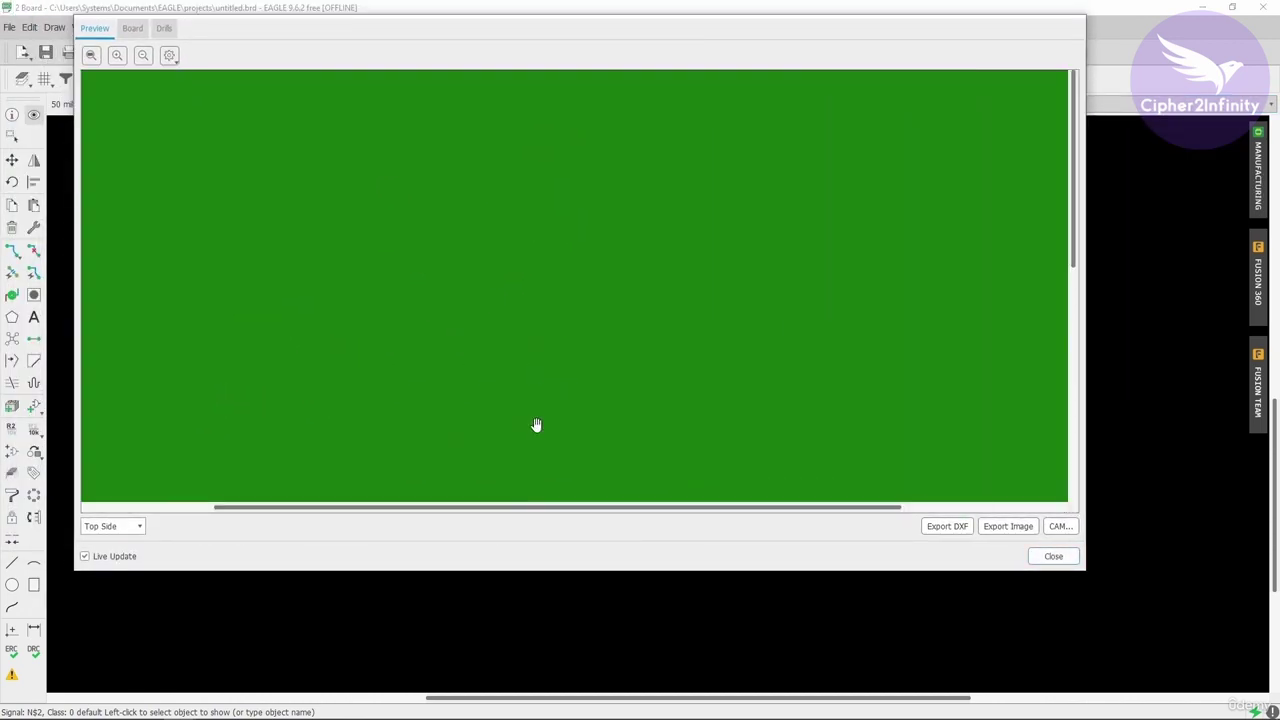
scroll(537, 423, "down", 2)
left_click_drag(516, 388, 529, 251)
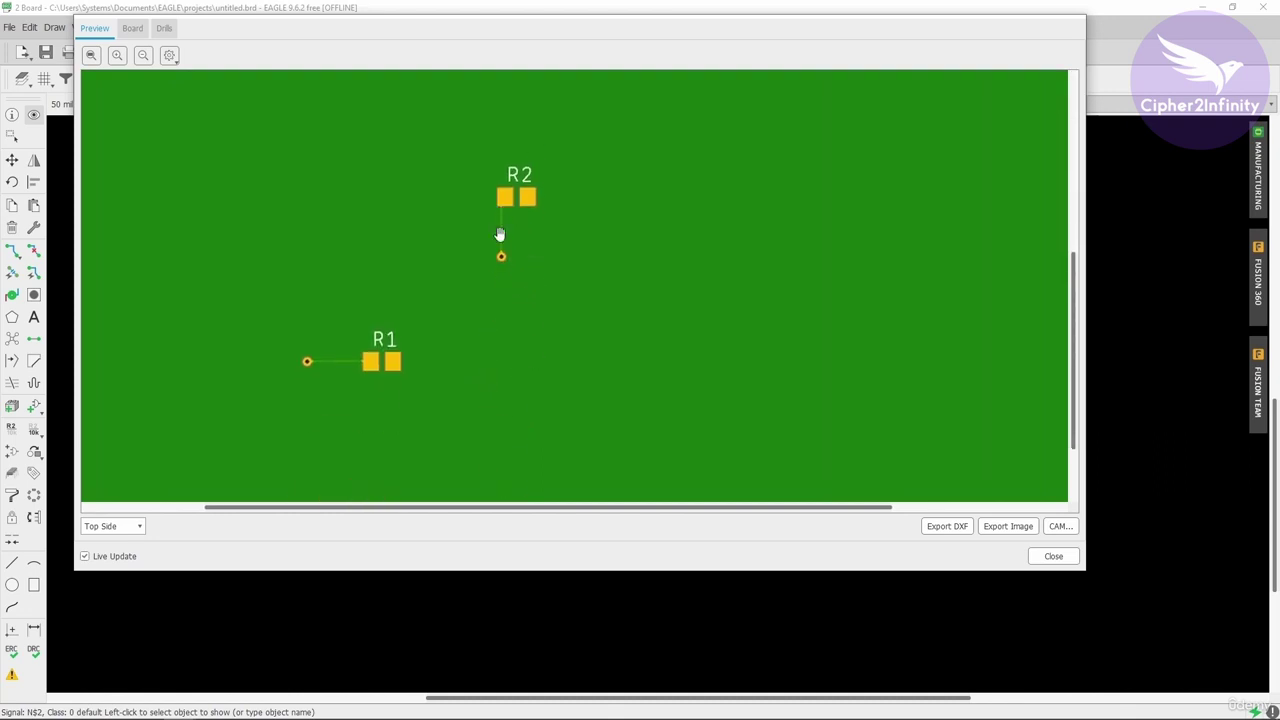
scroll(494, 277, "up", 5)
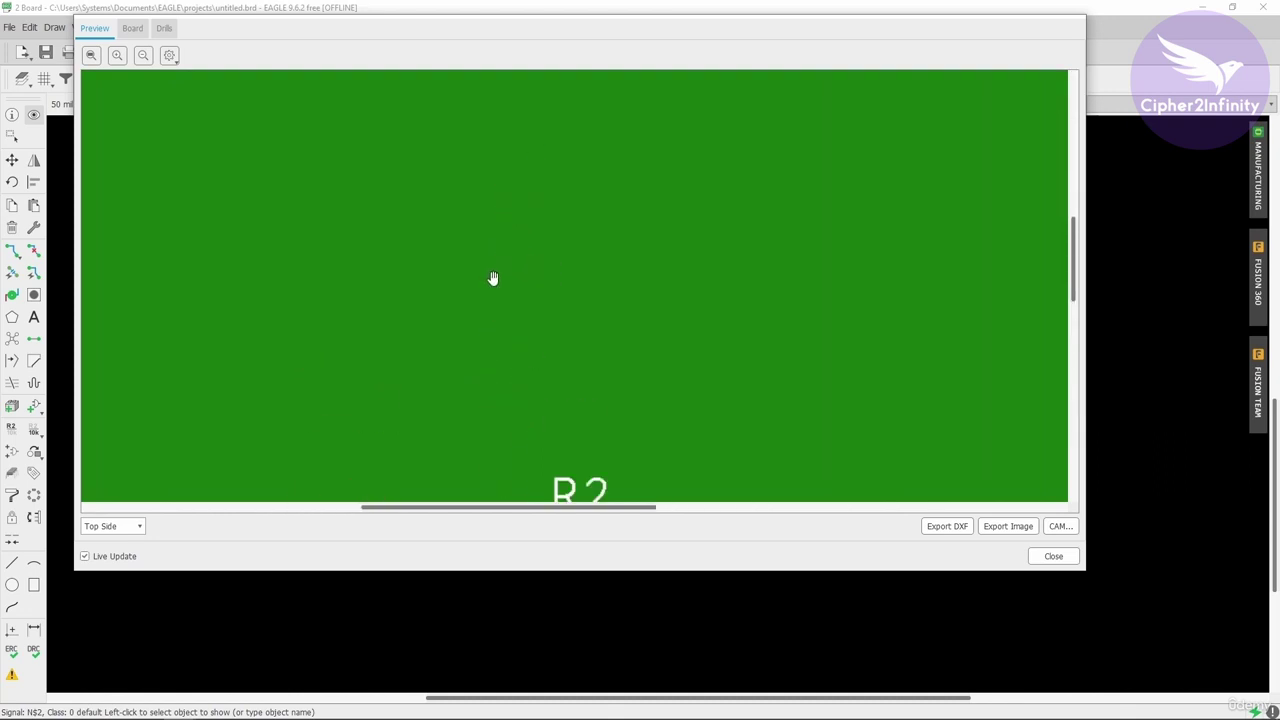
scroll(521, 410, "down", 2)
left_click_drag(521, 410, 516, 325)
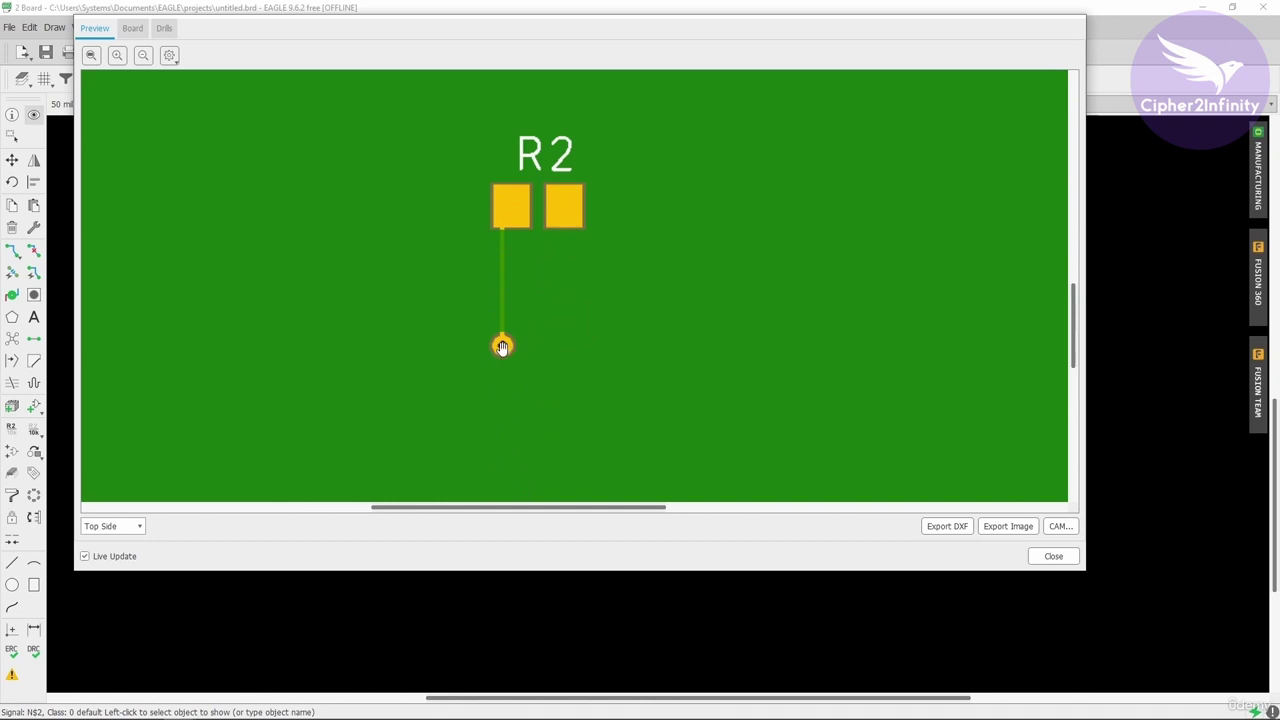
Switch the preview to Bottom Side, examine the N$2 trace from U1 to its via, and close the preview
left_click(124, 529)
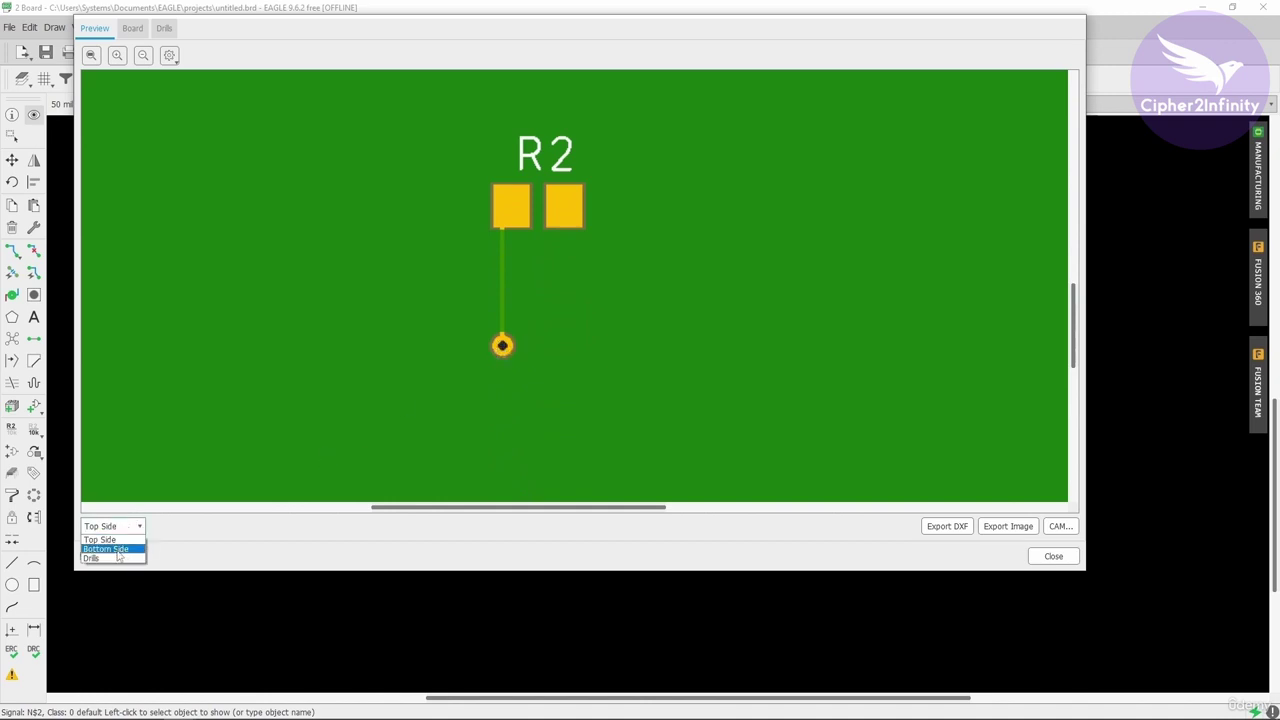
left_click(112, 551)
scroll(494, 289, "down", 3)
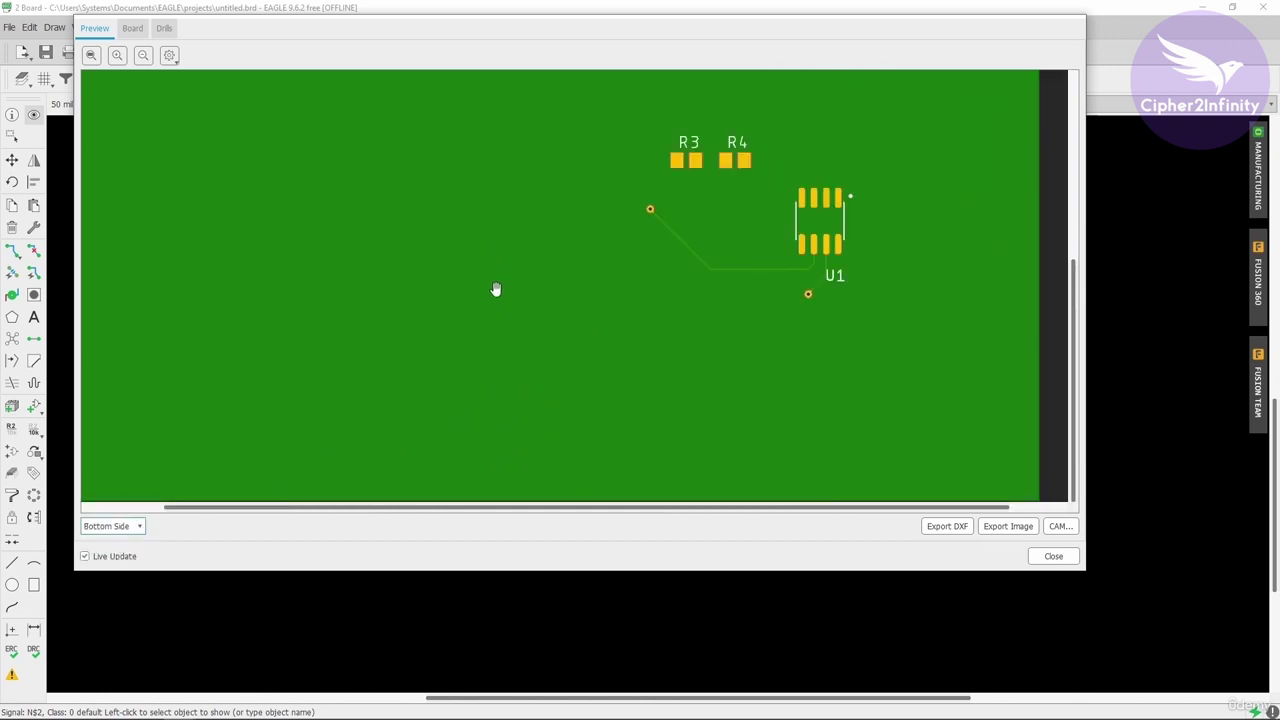
scroll(569, 294, "right", 2)
scroll(741, 306, "up", 1)
scroll(741, 306, "up", 2)
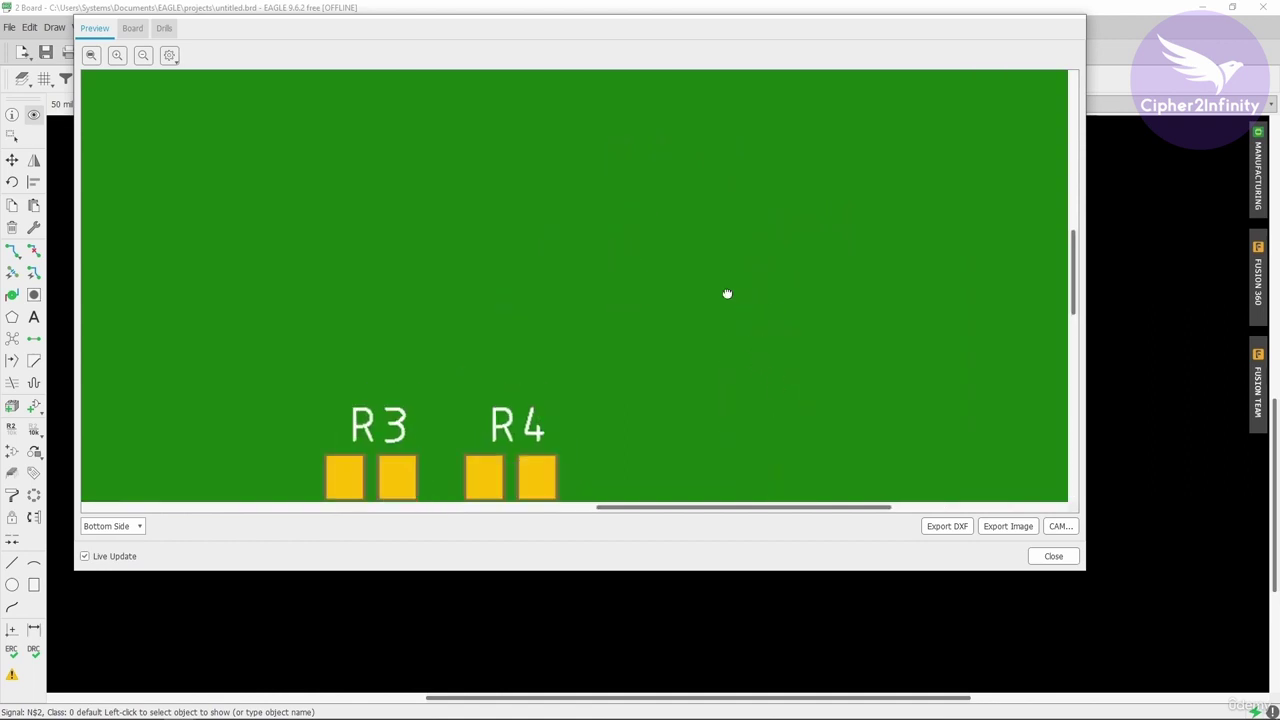
scroll(726, 291, "down", 3)
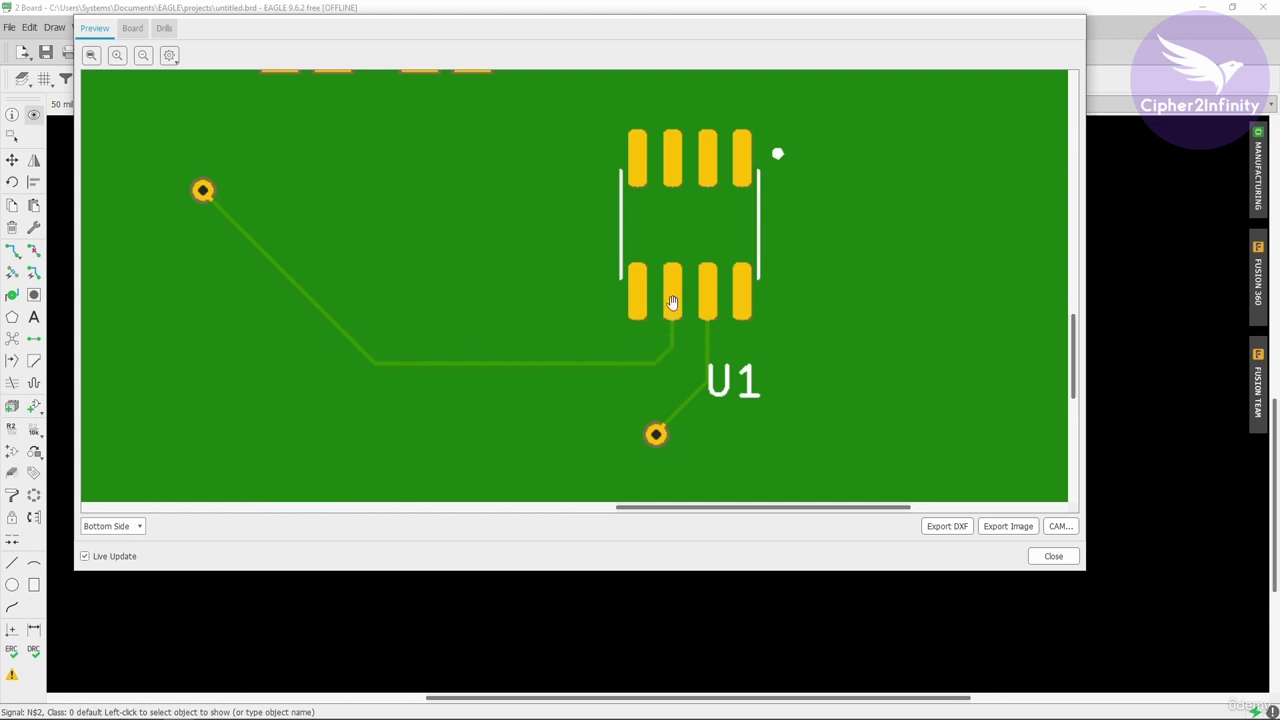
left_click(1054, 557)
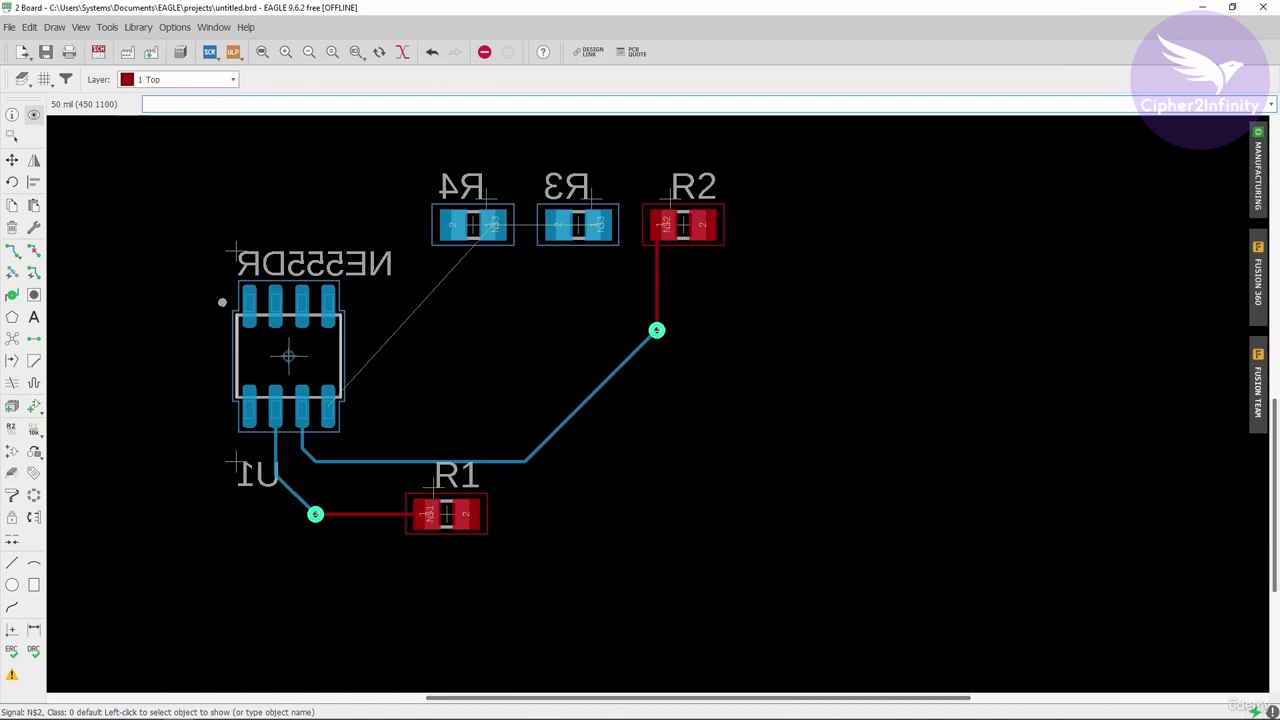
Route the N$3 airwire on layer 16 Bottom from U1 pin 5 to R4 pad 1 with width 6
left_click(12, 252)
scroll(311, 430, "up", 1)
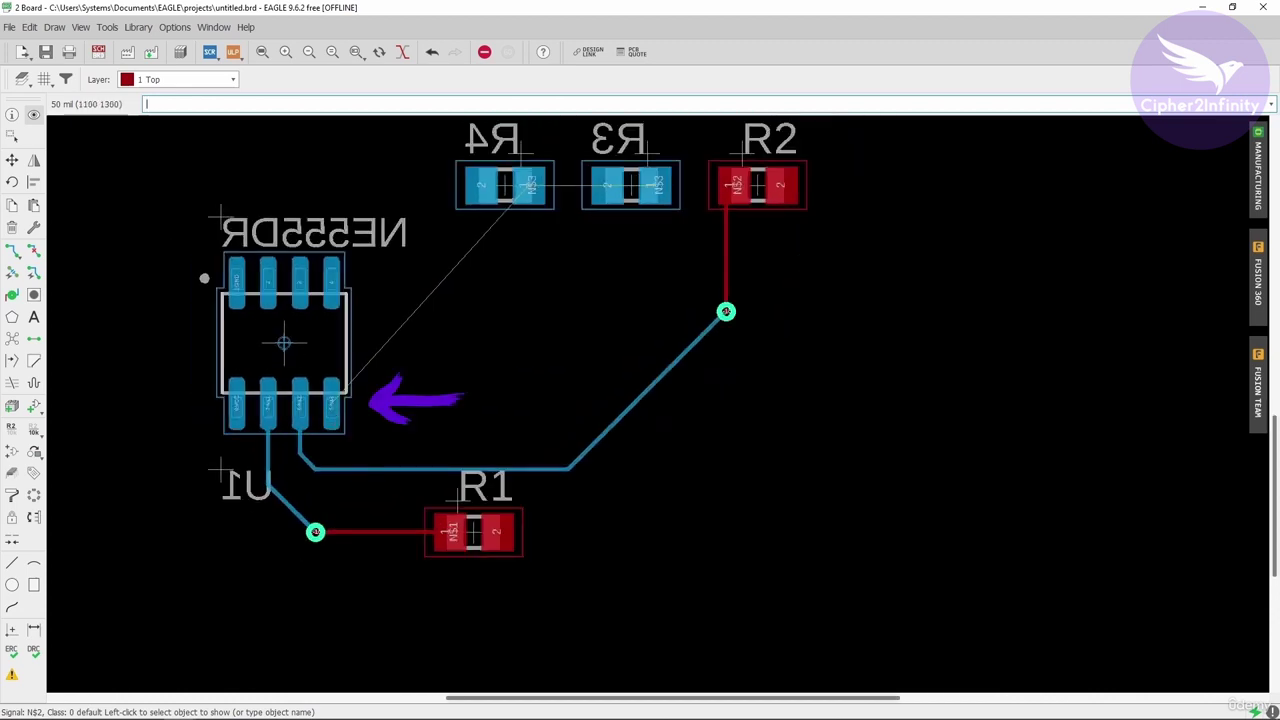
left_click(13, 252)
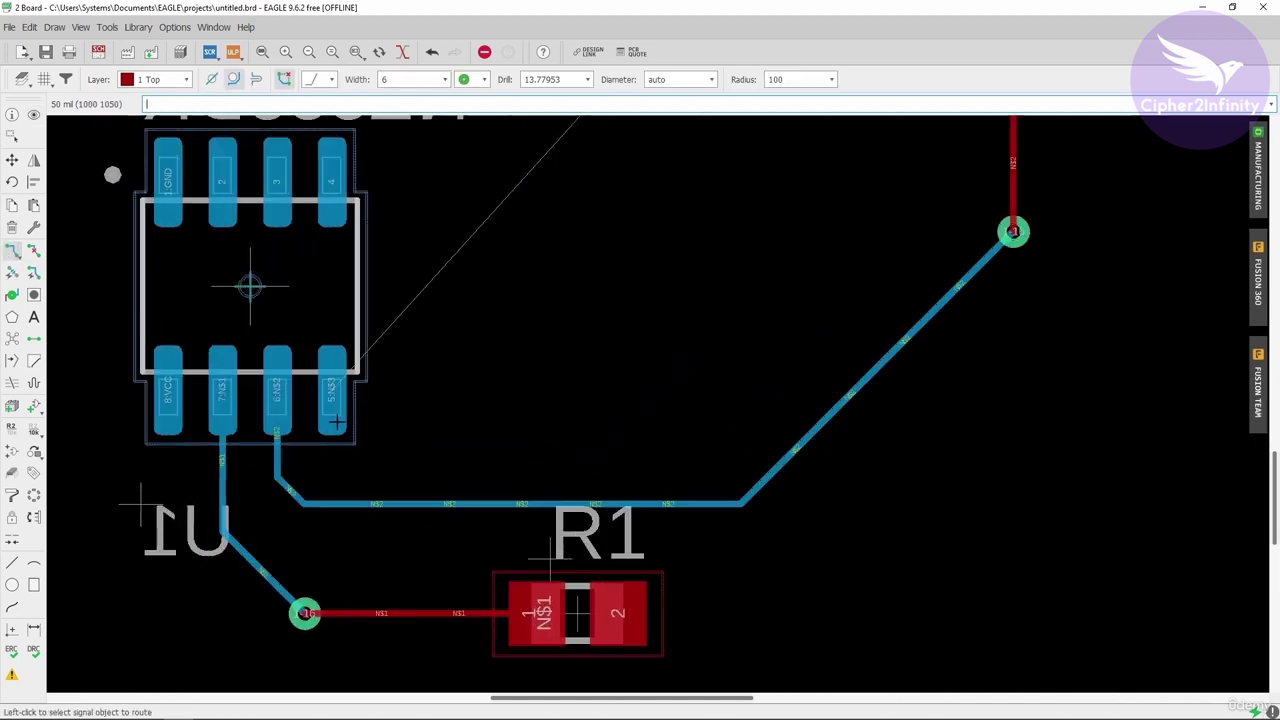
scroll(331, 408, "up", 3)
left_click(168, 80)
left_click(156, 110)
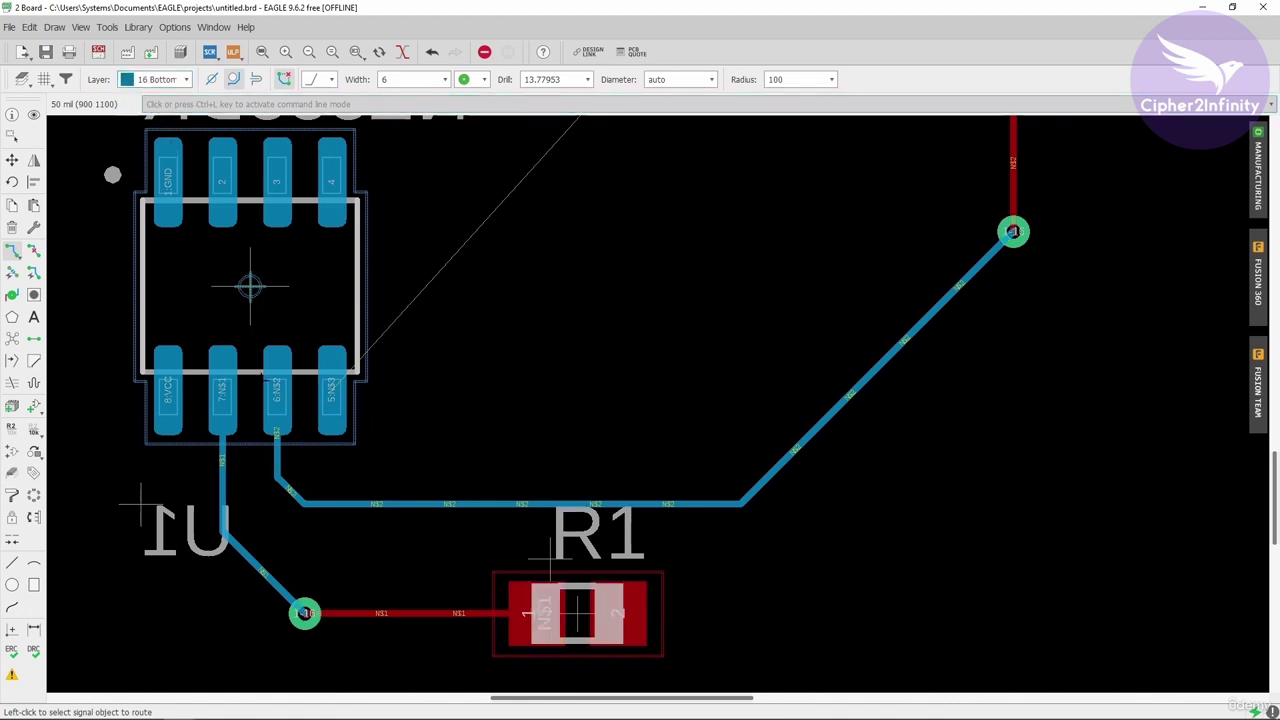
scroll(313, 400, "down", 2)
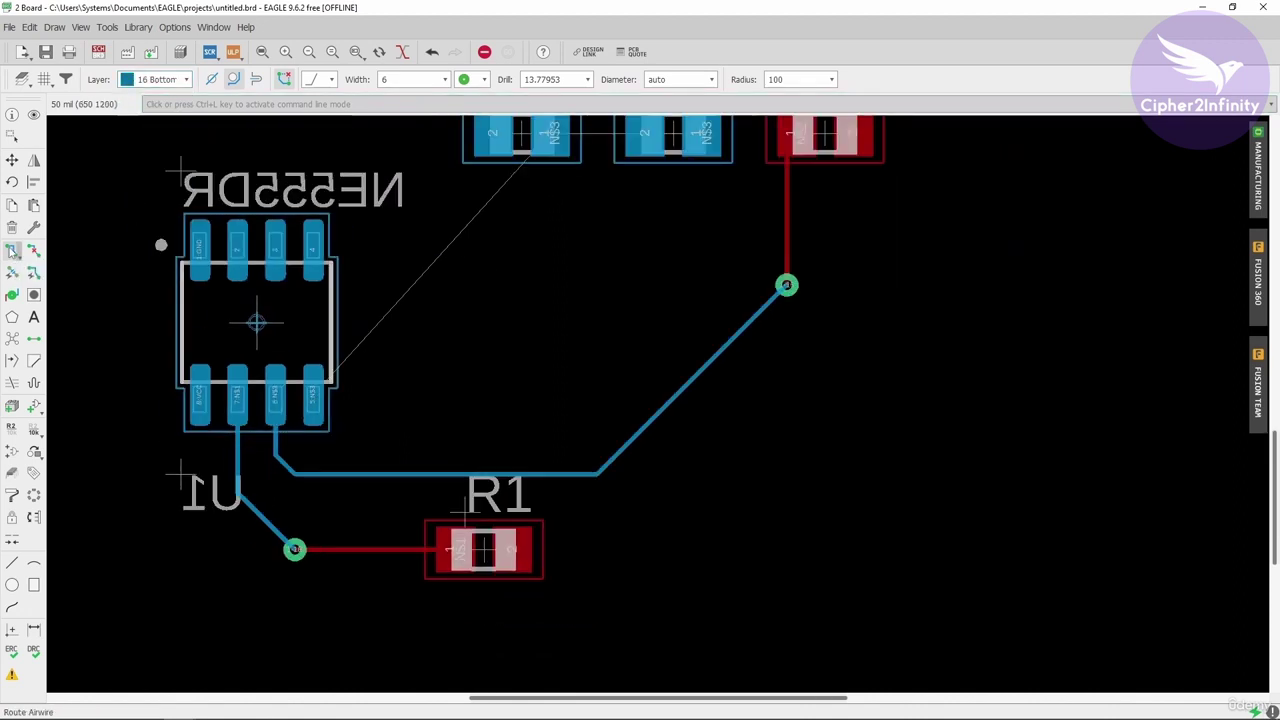
left_click(313, 400)
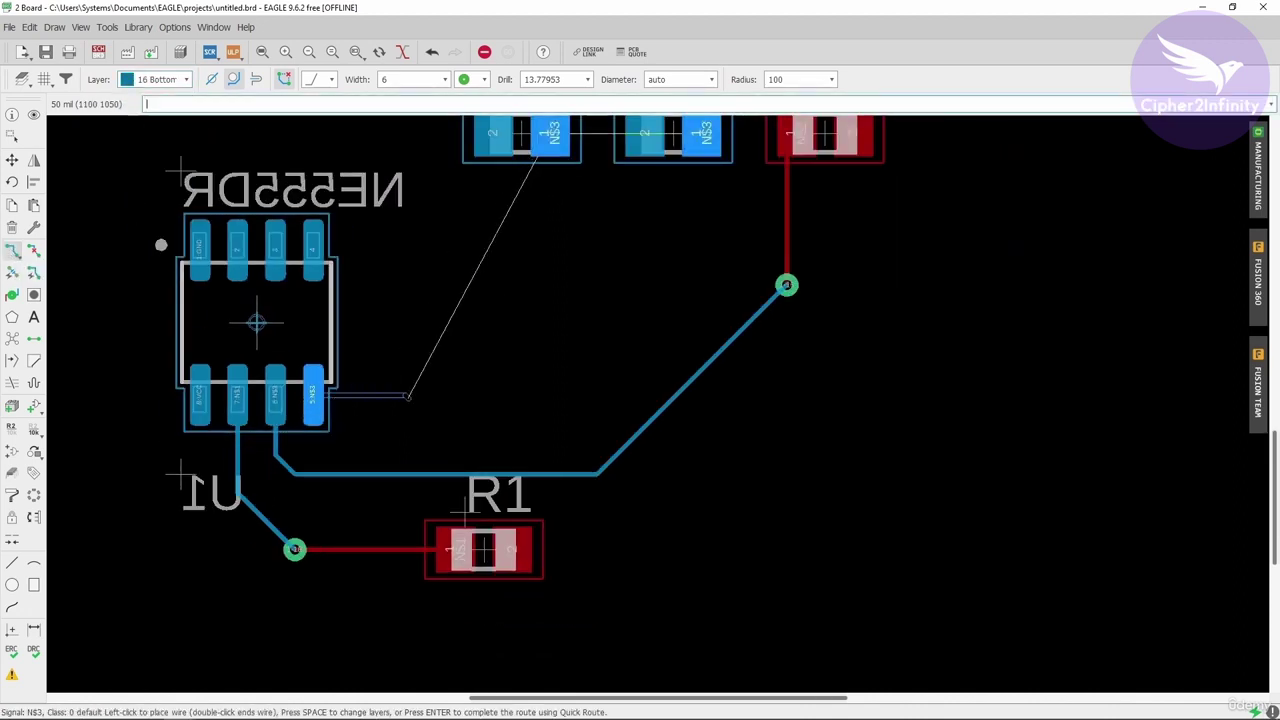
scroll(558, 310, "down", 2)
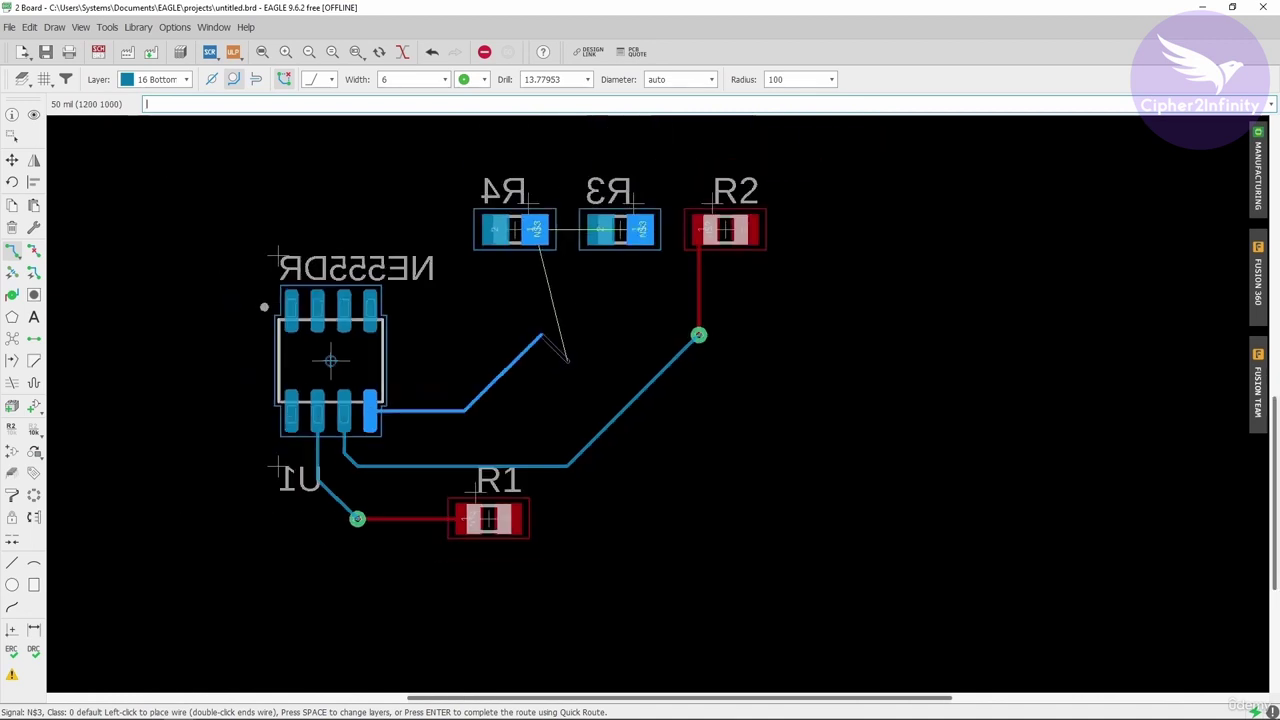
scroll(545, 290, "up", 2)
left_click(545, 292)
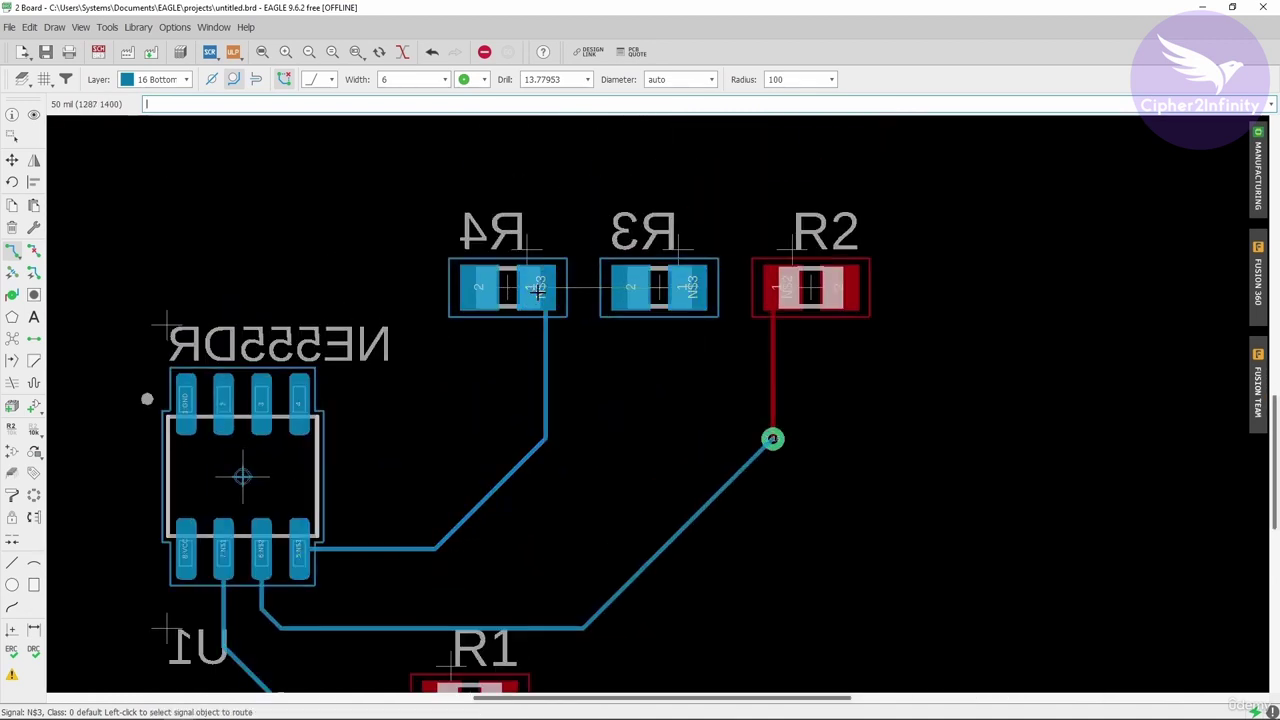
scroll(538, 272, "down", 1)
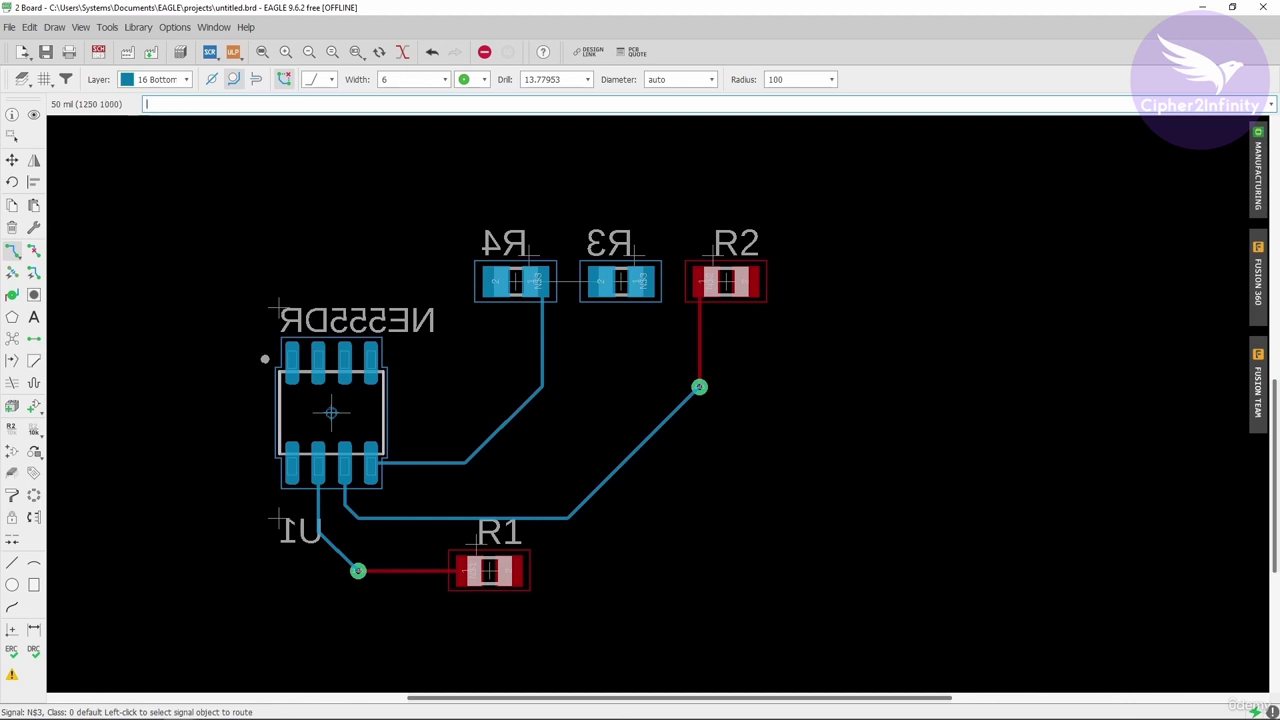
Rip up the vertical and diagonal segments of the N$3 trace leading to R4
scroll(376, 485, "up", 2)
scroll(376, 485, "down", 2)
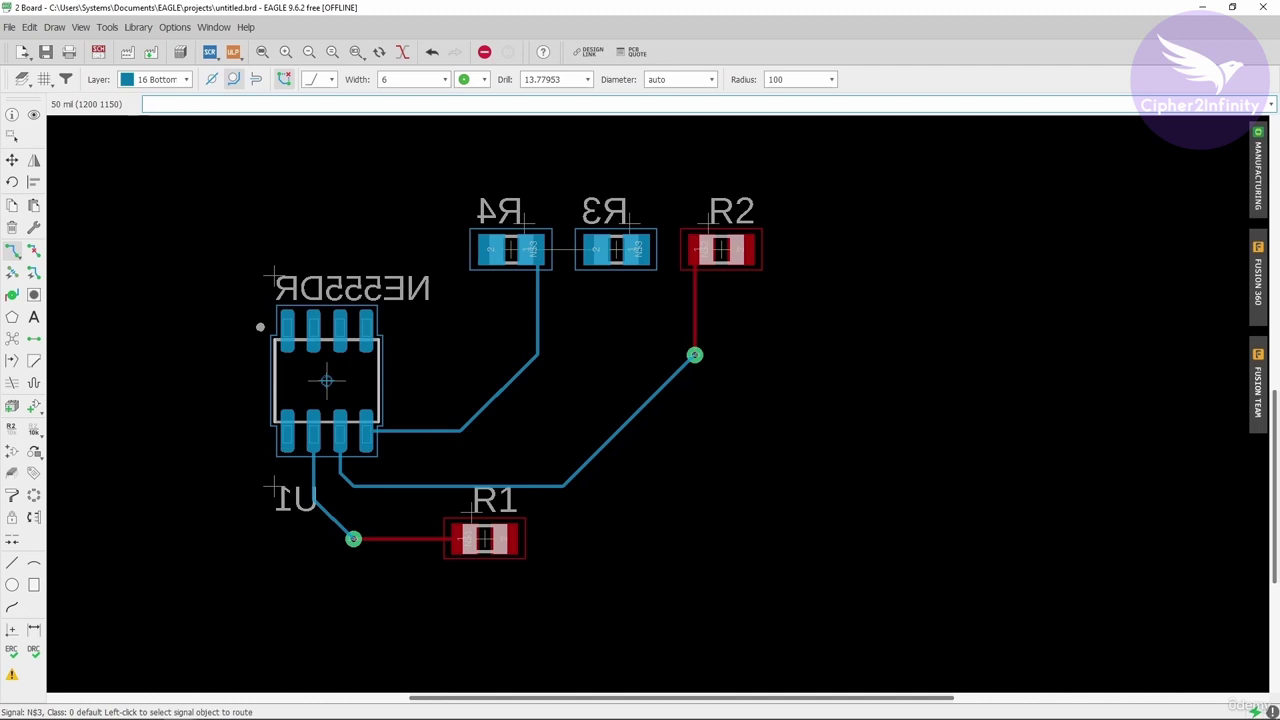
scroll(632, 384, "up", 1)
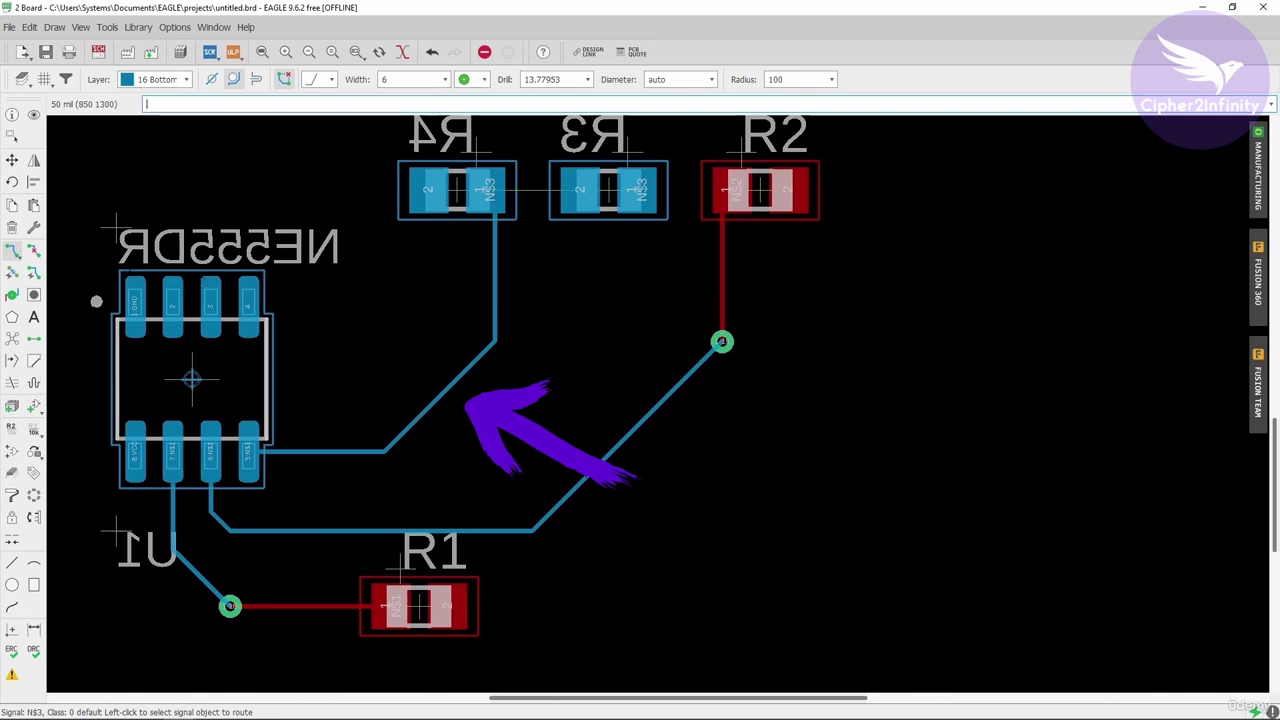
left_click(34, 253)
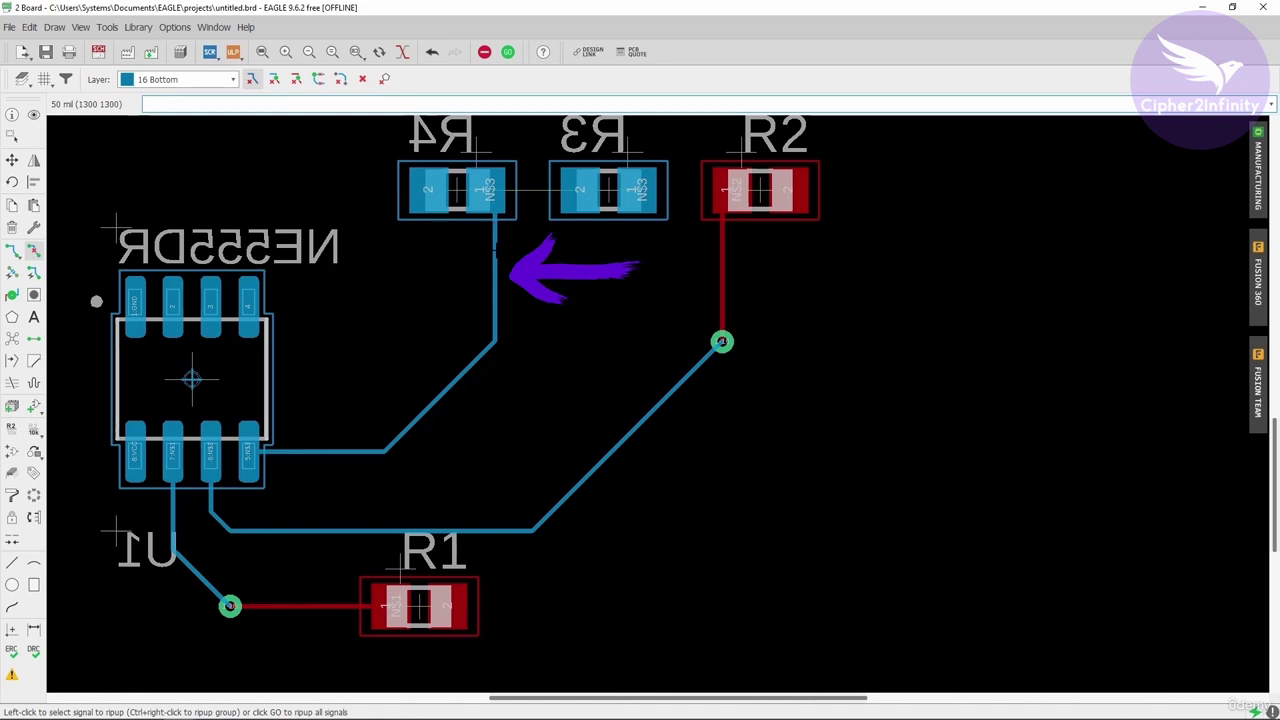
left_click(494, 252)
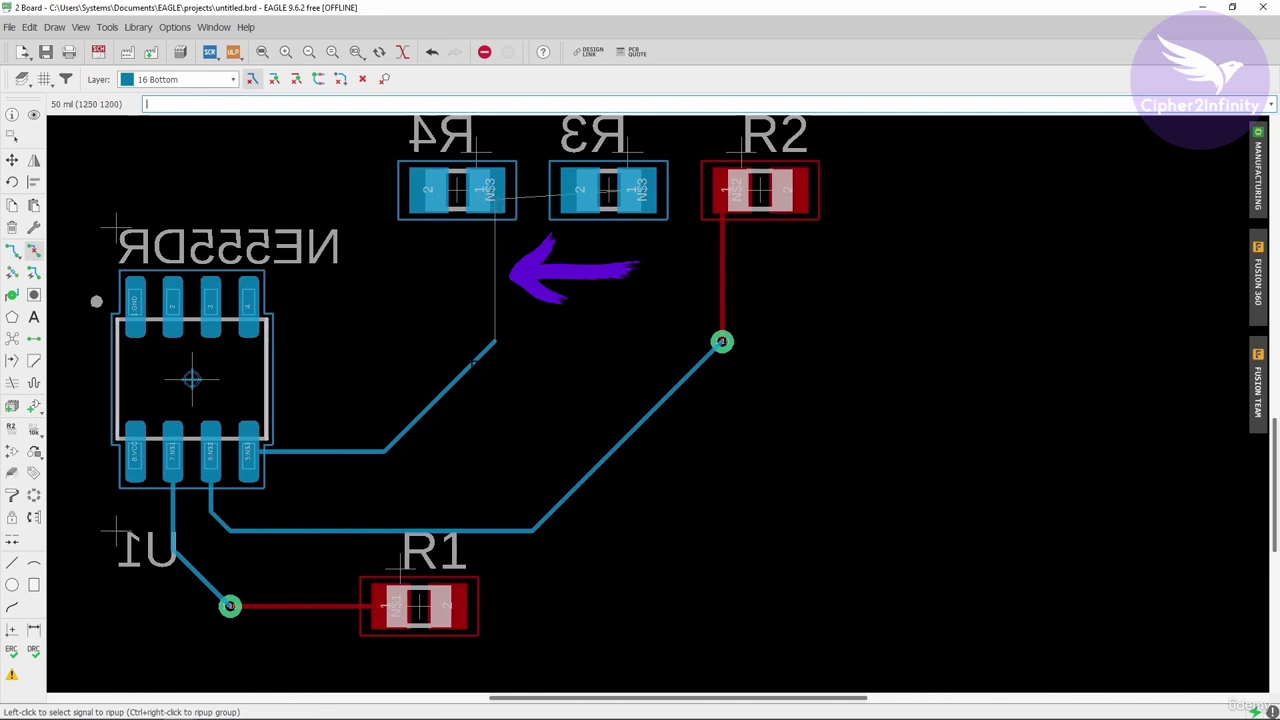
left_click(472, 367)
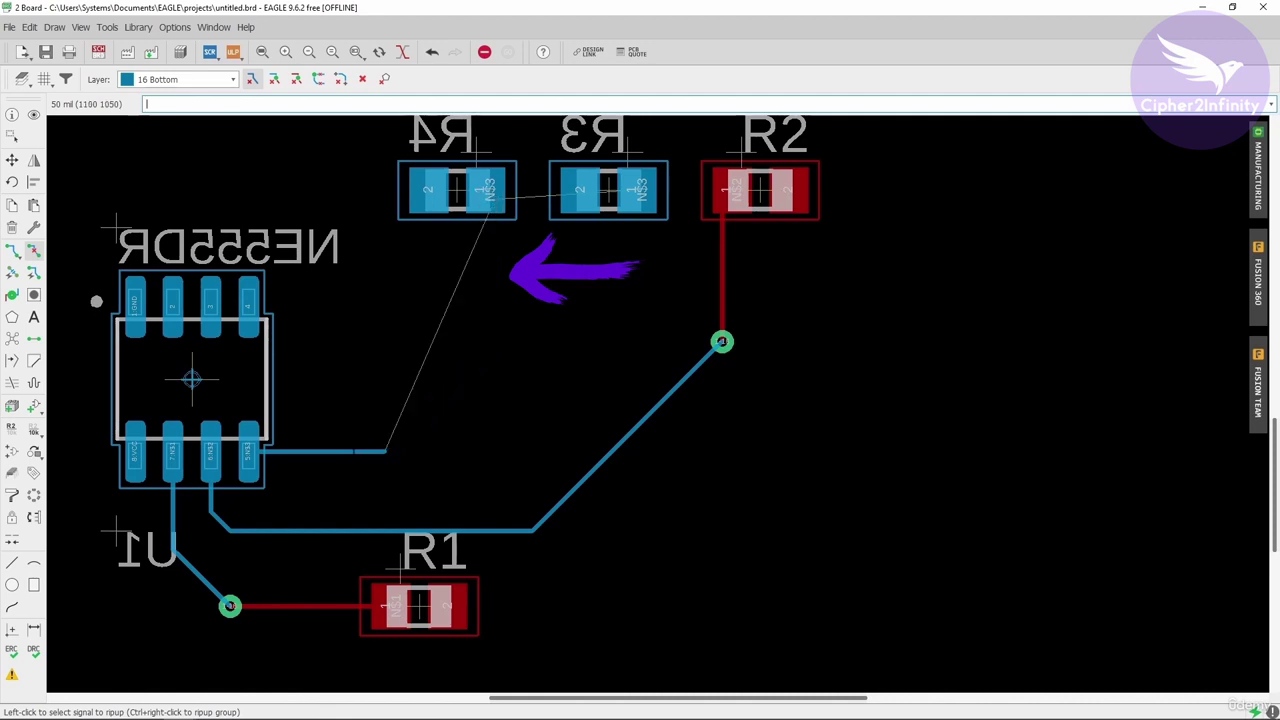
Examine the remaining N$3 trace stub at U1 in the manufacturing preview's Bottom Side view, and close the preview
left_click(1258, 170)
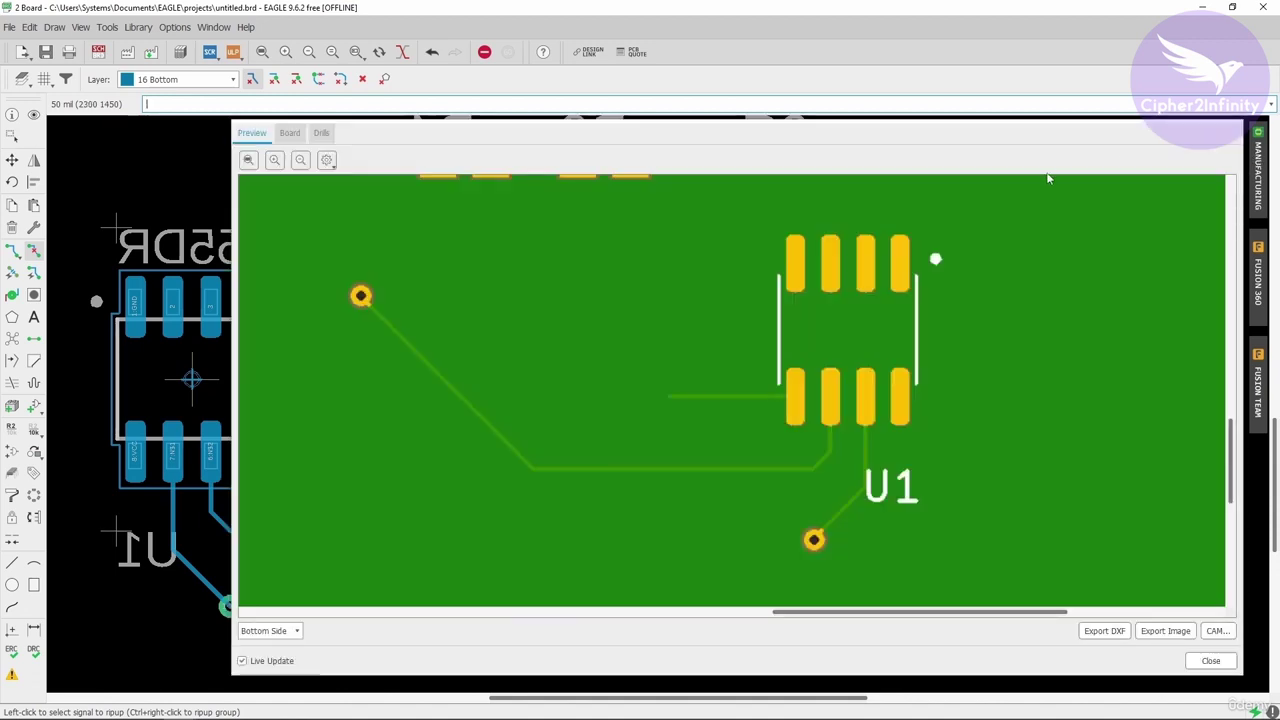
left_click_drag(760, 137, 765, 28)
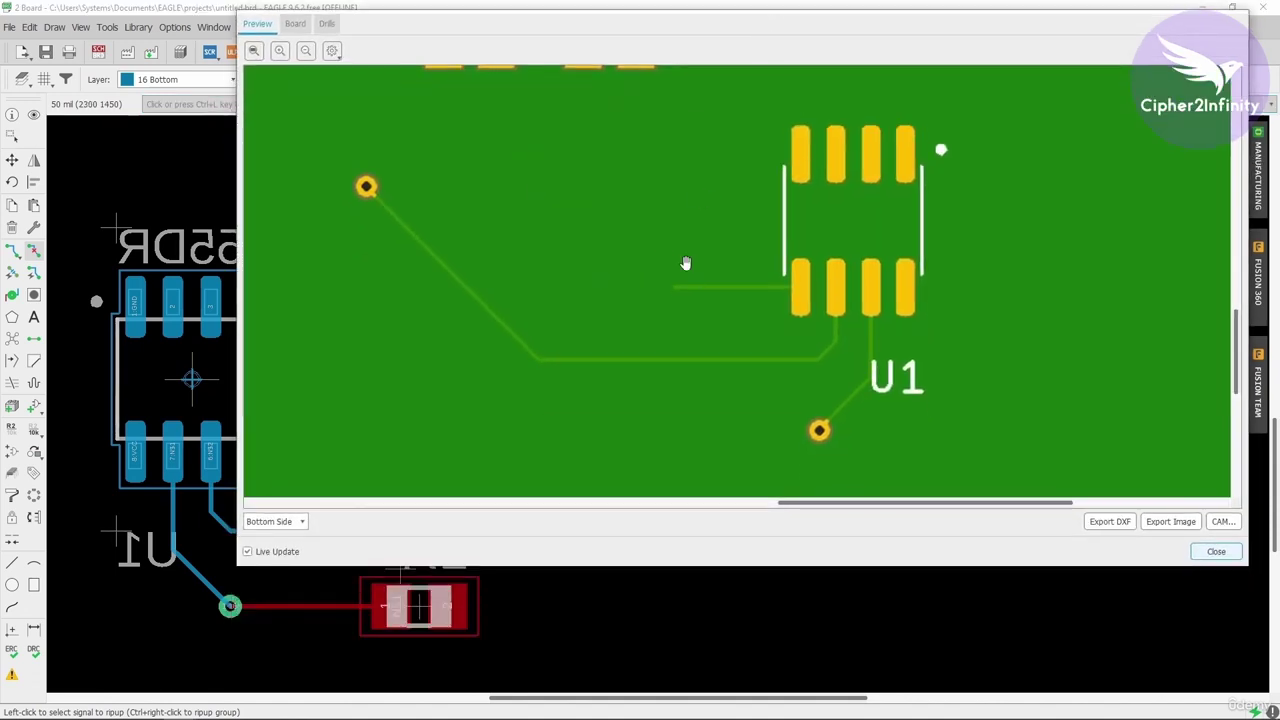
scroll(585, 320, "down", 2)
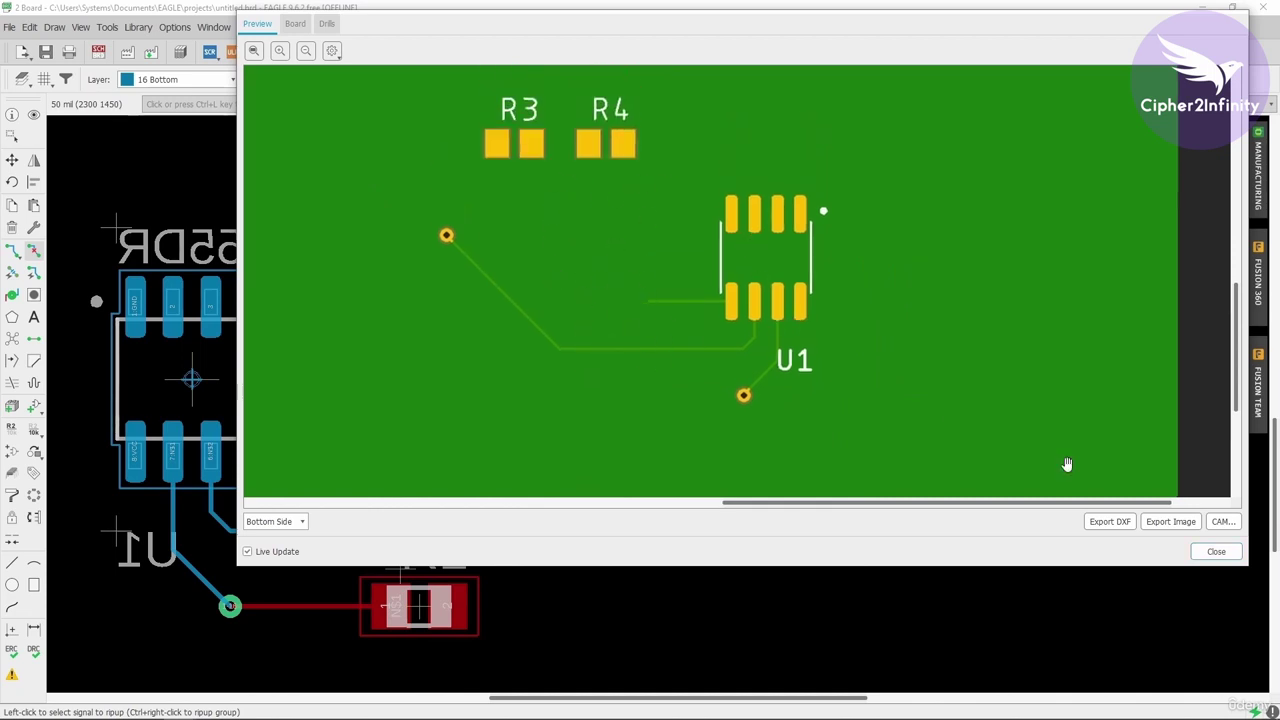
left_click(1216, 551)
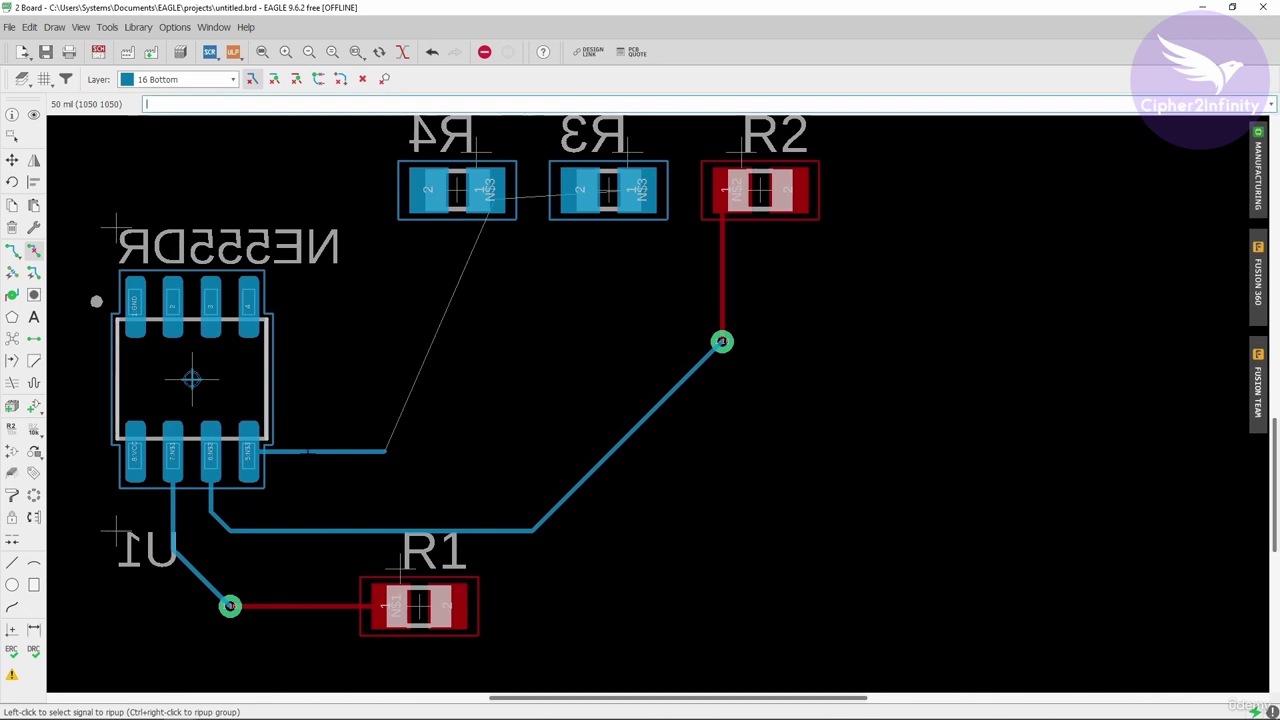
Rip up the last horizontal N$3 segment at U1 pin 5
left_click(311, 451)
left_click(34, 253)
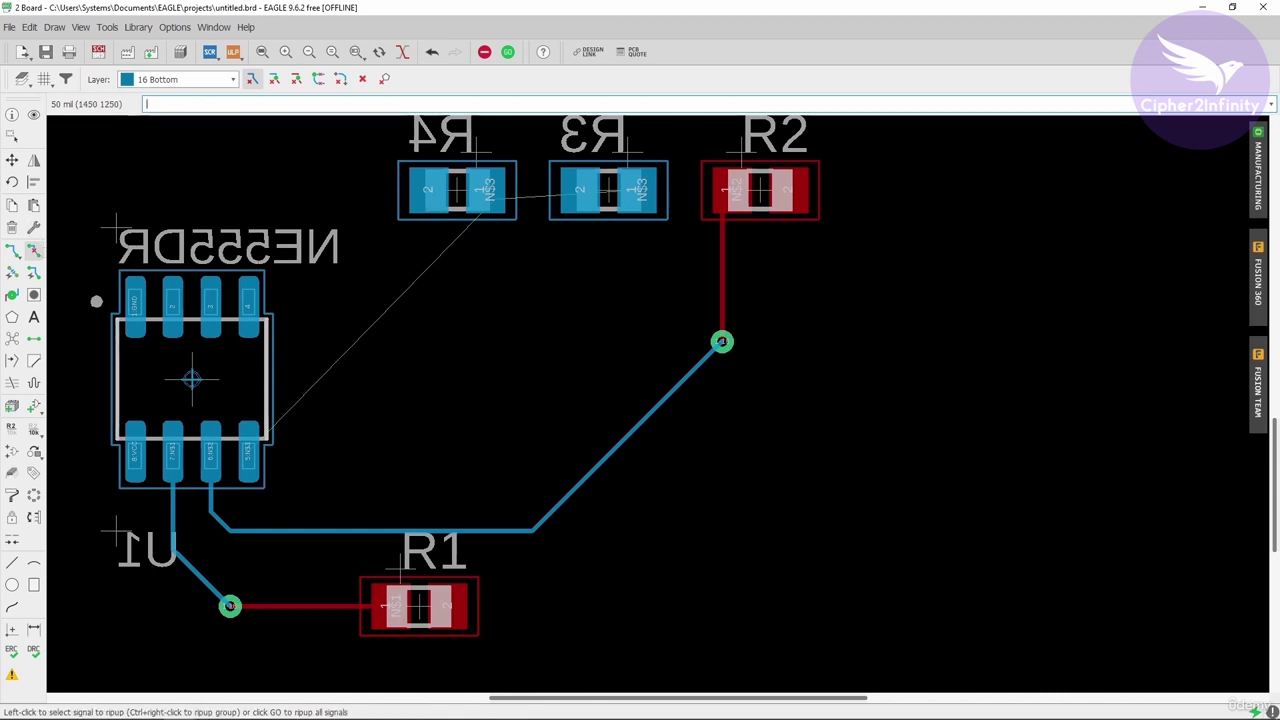
Delete the Top-layer N$2 trace between R2 pad 1 and its via with the Delete tool
left_click(12, 227)
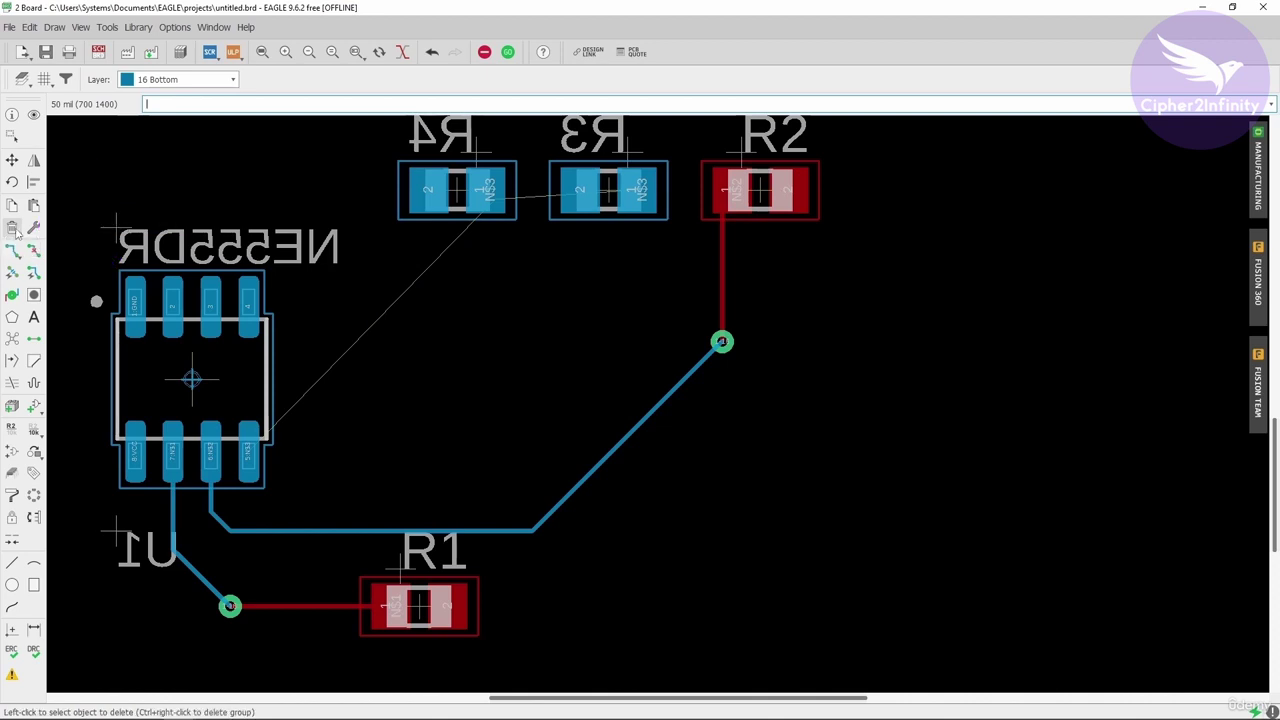
scroll(322, 167, "down", 2)
scroll(560, 250, "up", 5)
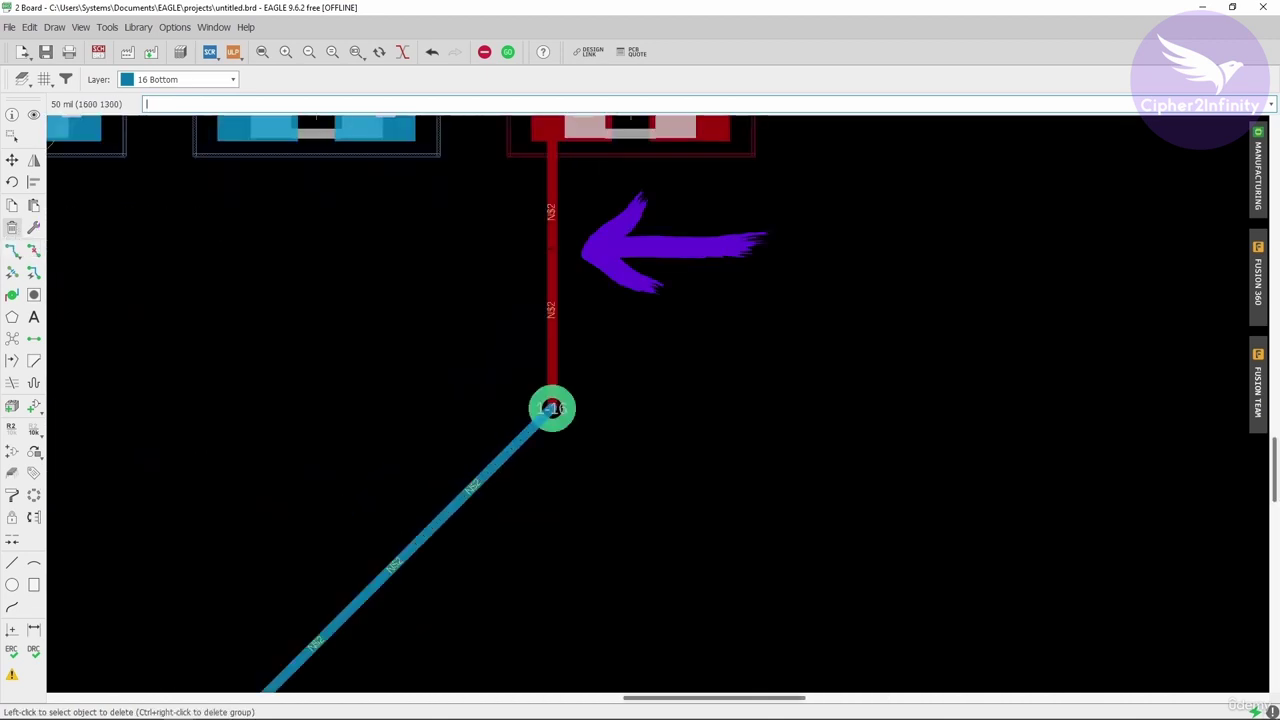
left_click(551, 254)
scroll(551, 254, "down", 3)
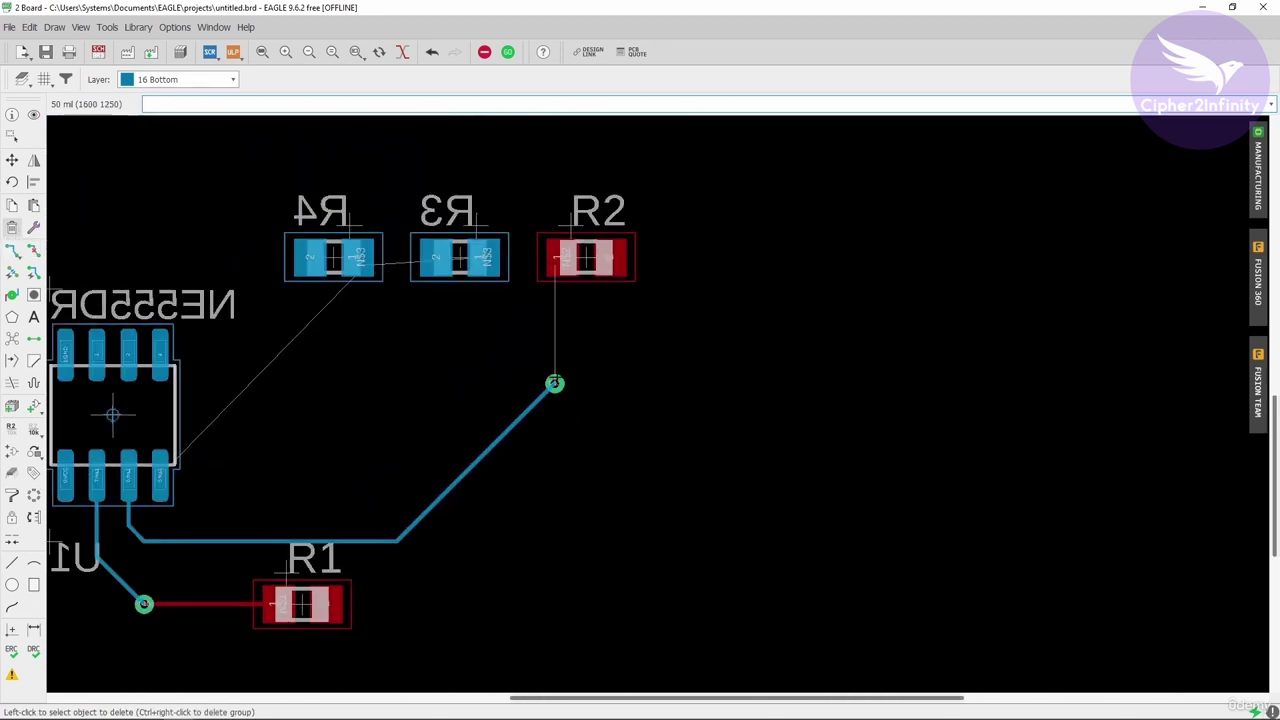
left_click(8, 228)
left_click(33, 251)
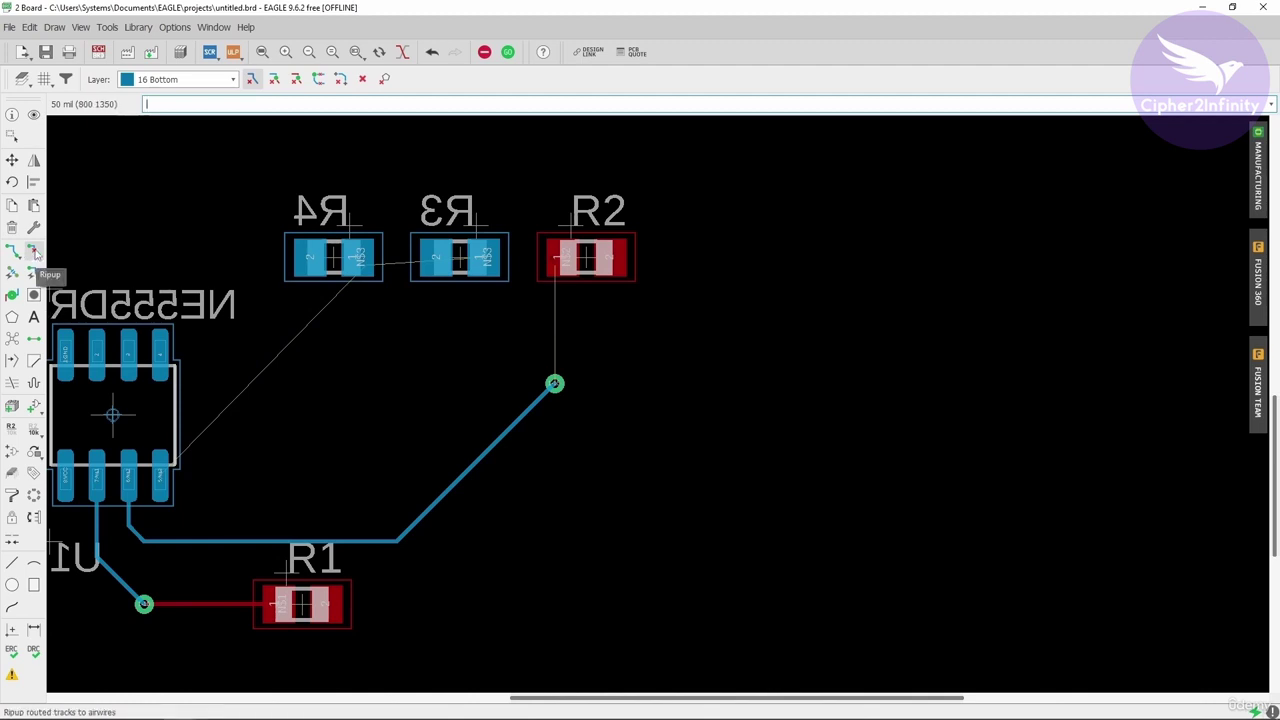
Place three standalone 1-16 vias between U1 and the N$2 via, at (1250 1150), (1350 1150) and (1350 1250) mil
key("F4")
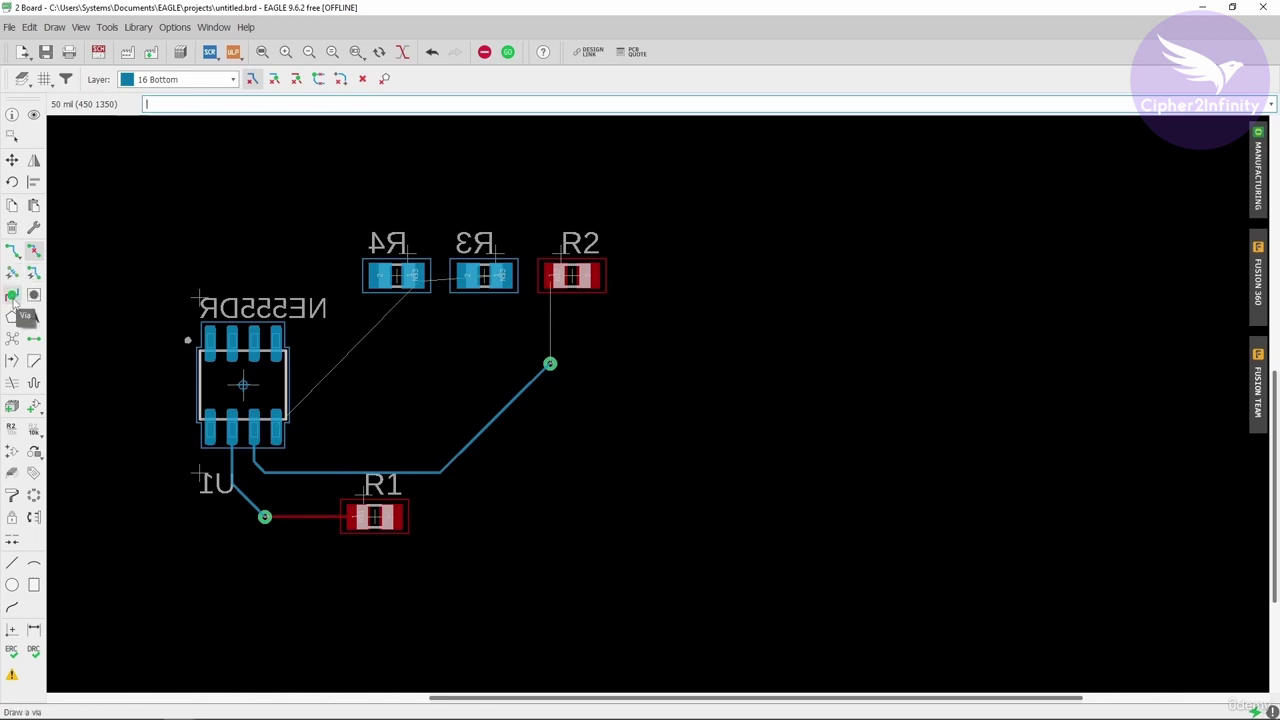
left_click(12, 297)
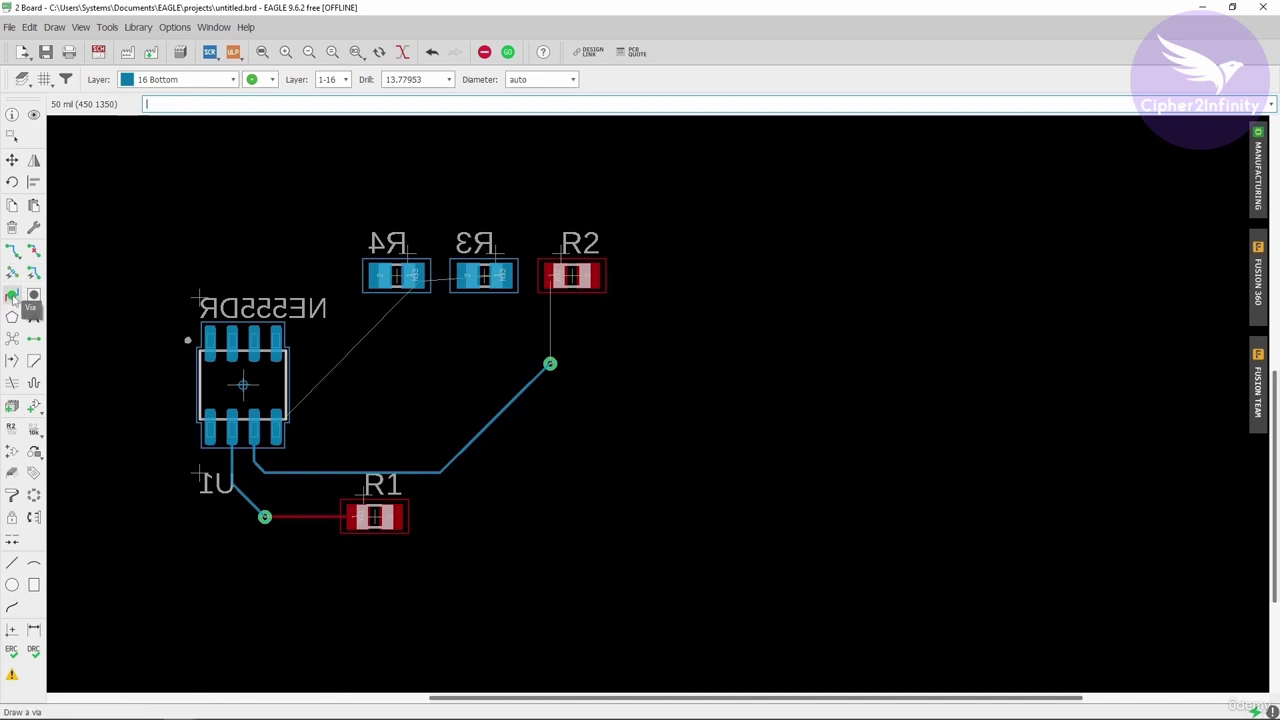
scroll(568, 274, "down", 2)
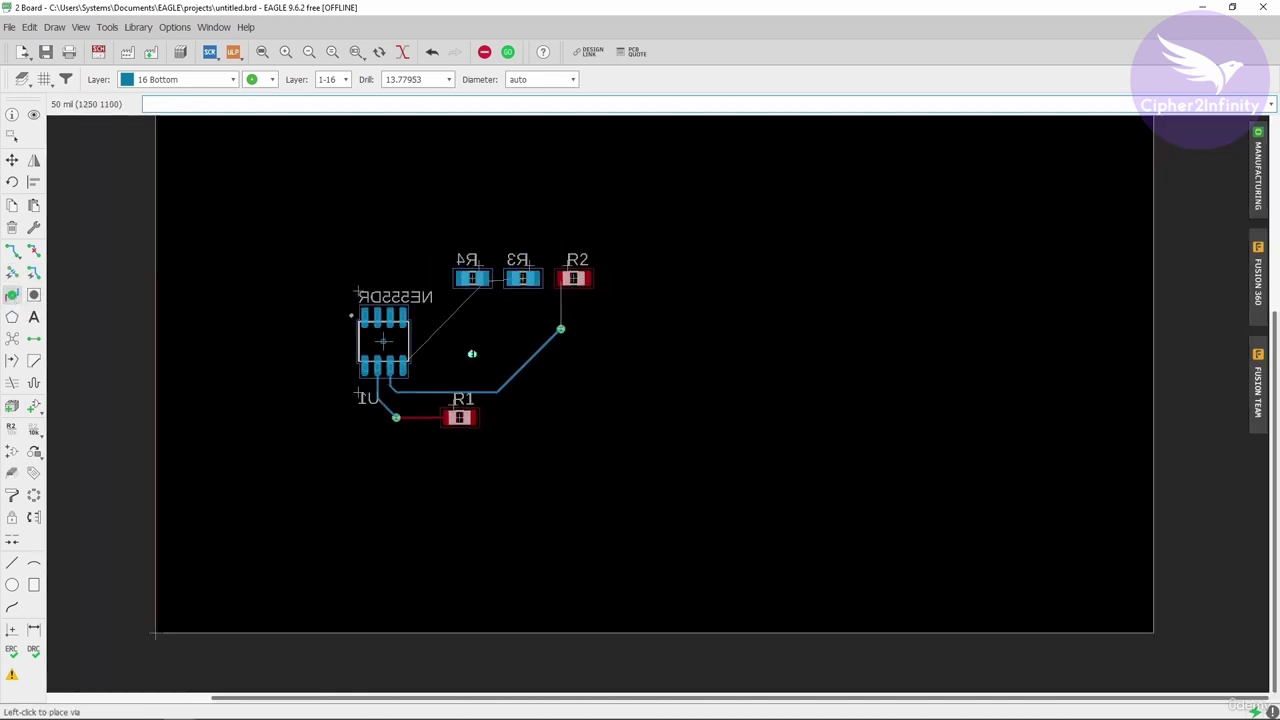
scroll(460, 355, "up", 2)
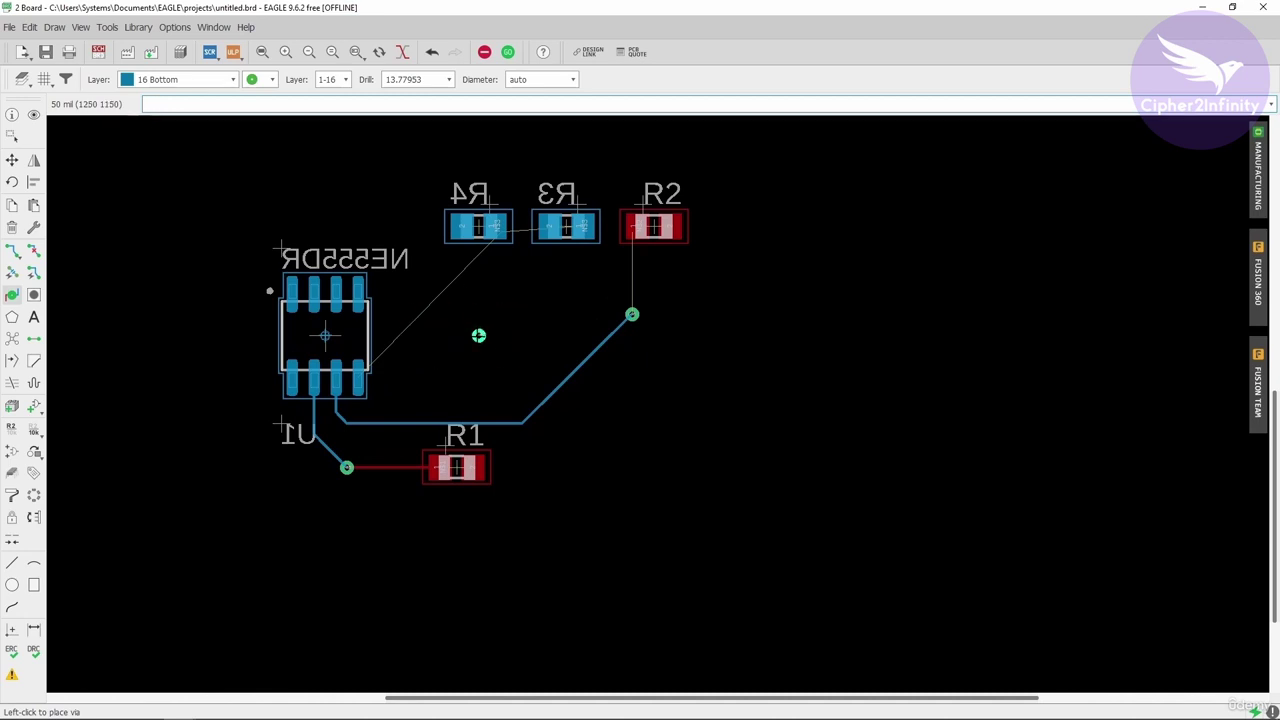
left_click(478, 335)
scroll(456, 336, "up", 2)
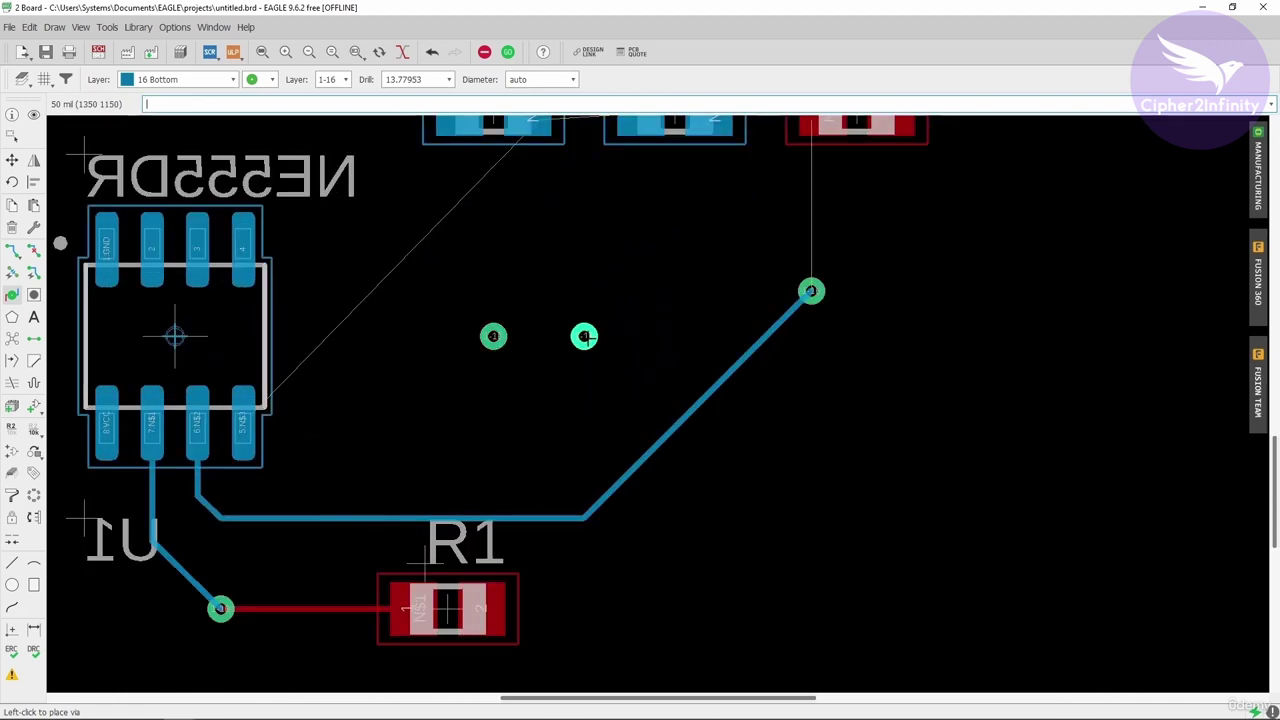
left_click(584, 336)
left_click(584, 245)
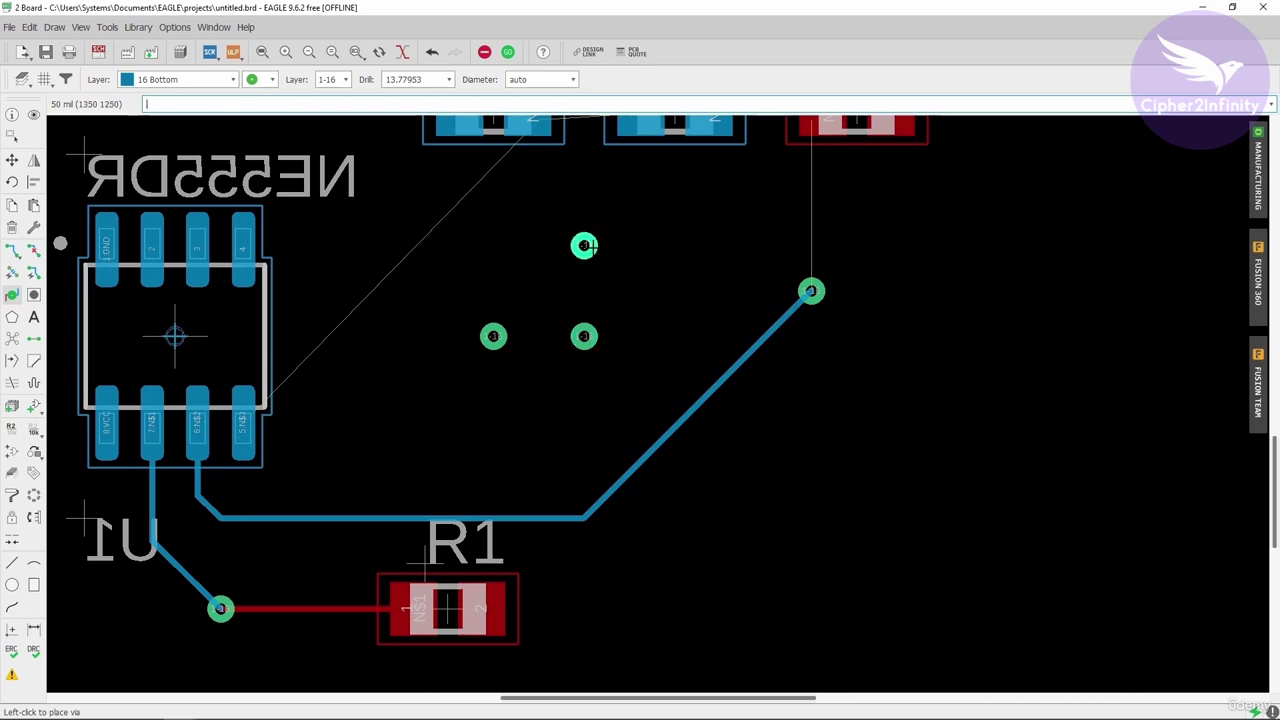
key("Escape")
scroll(500, 366, "down", 3)
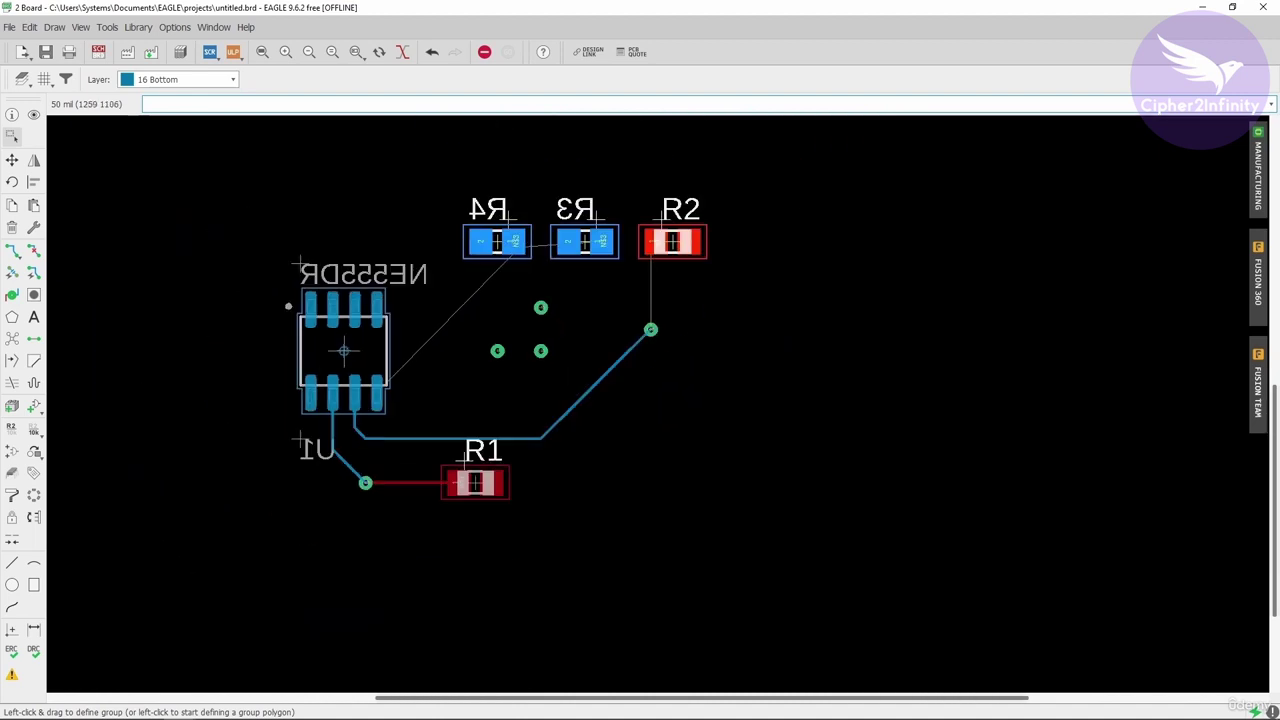
Set the active layer to 1 Top
scroll(497, 361, "down", 1)
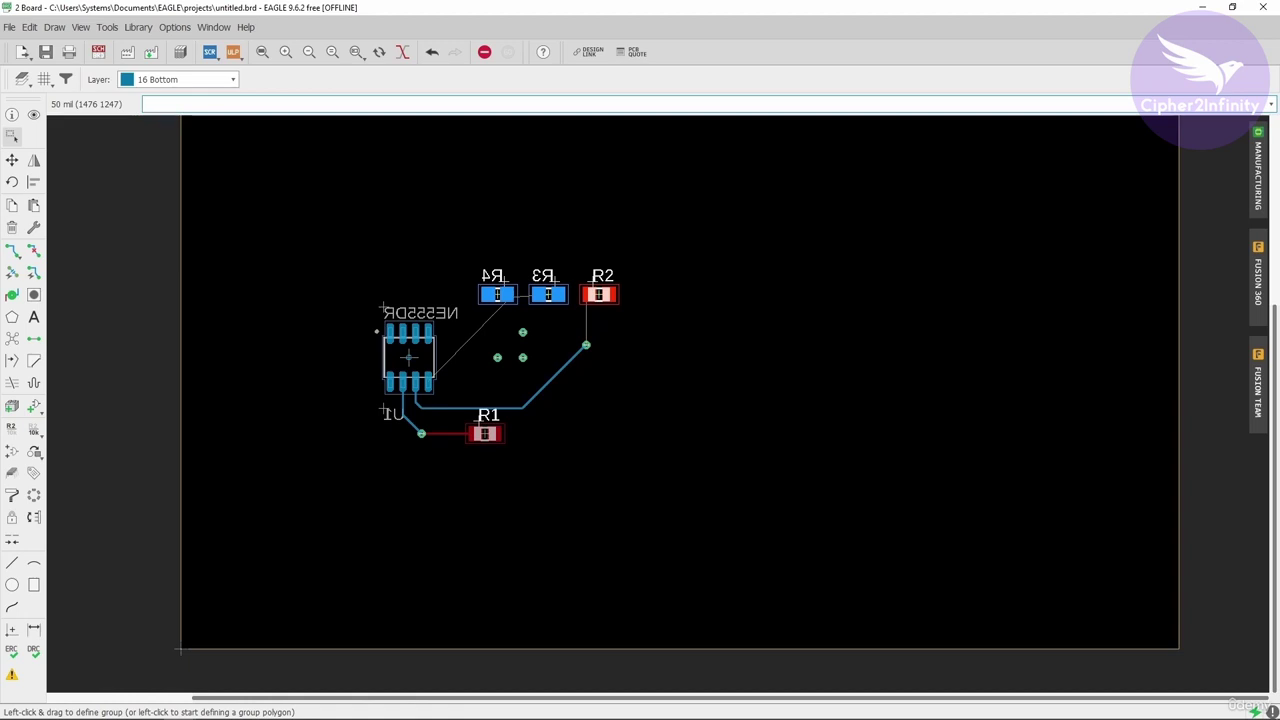
scroll(515, 359, "up", 3)
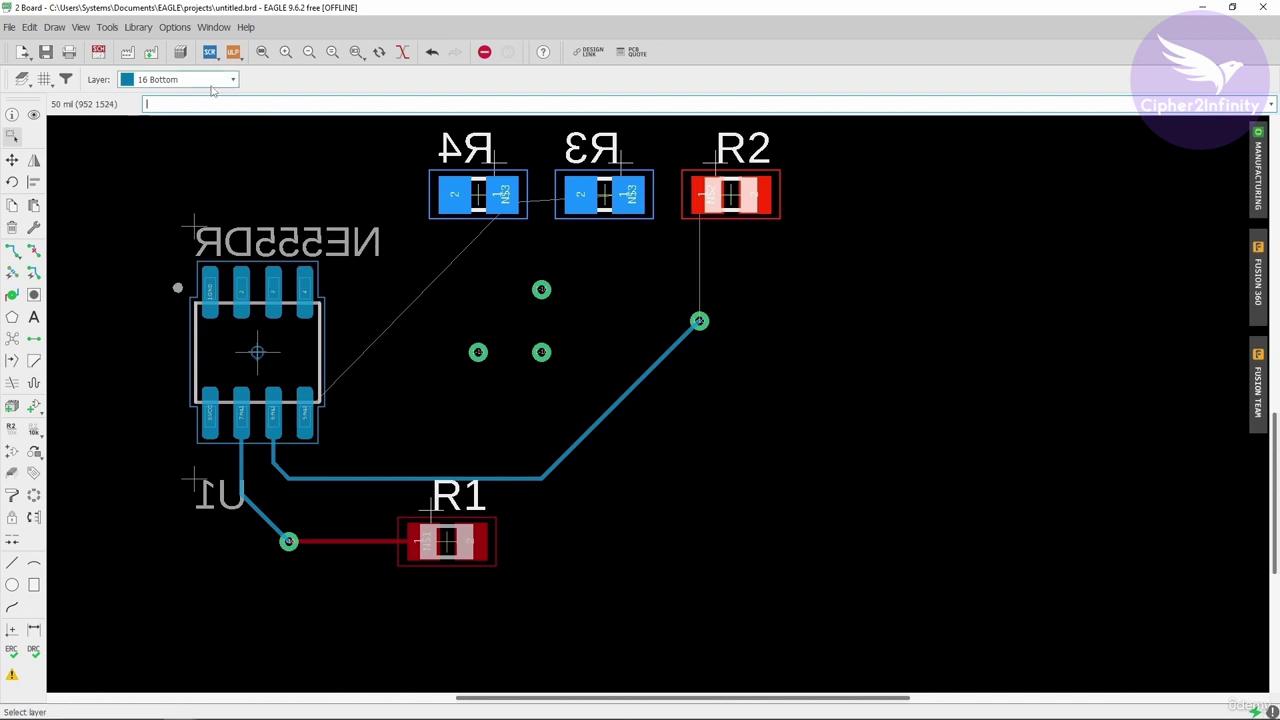
left_click(158, 82)
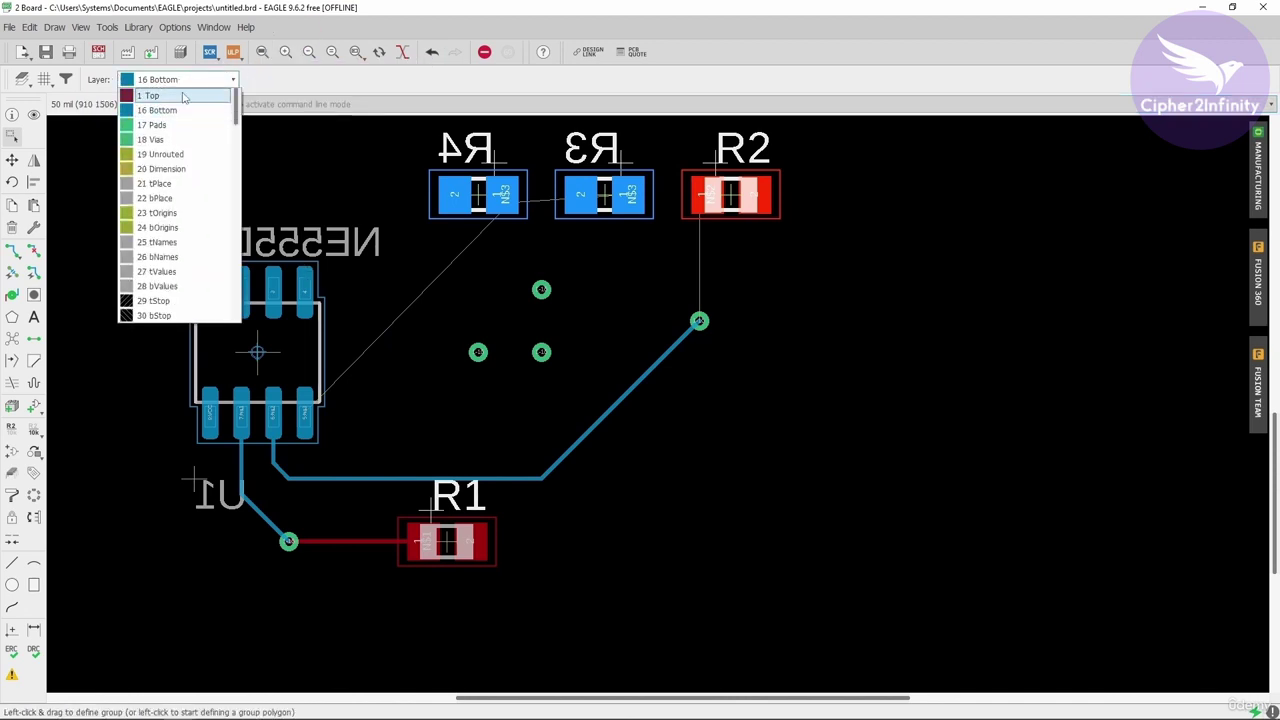
left_click(179, 96)
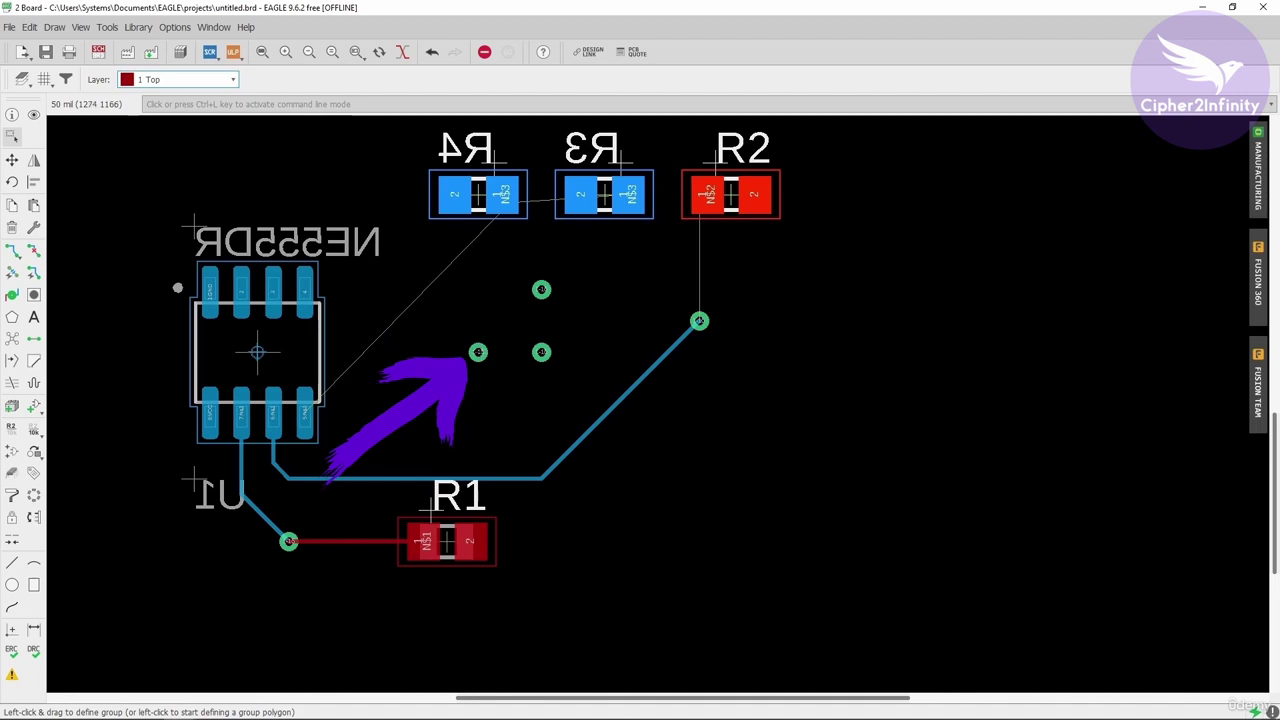
Examine the three standalone vias on the board's bottom side in the manufacturing preview
scroll(480, 355, "up", 2)
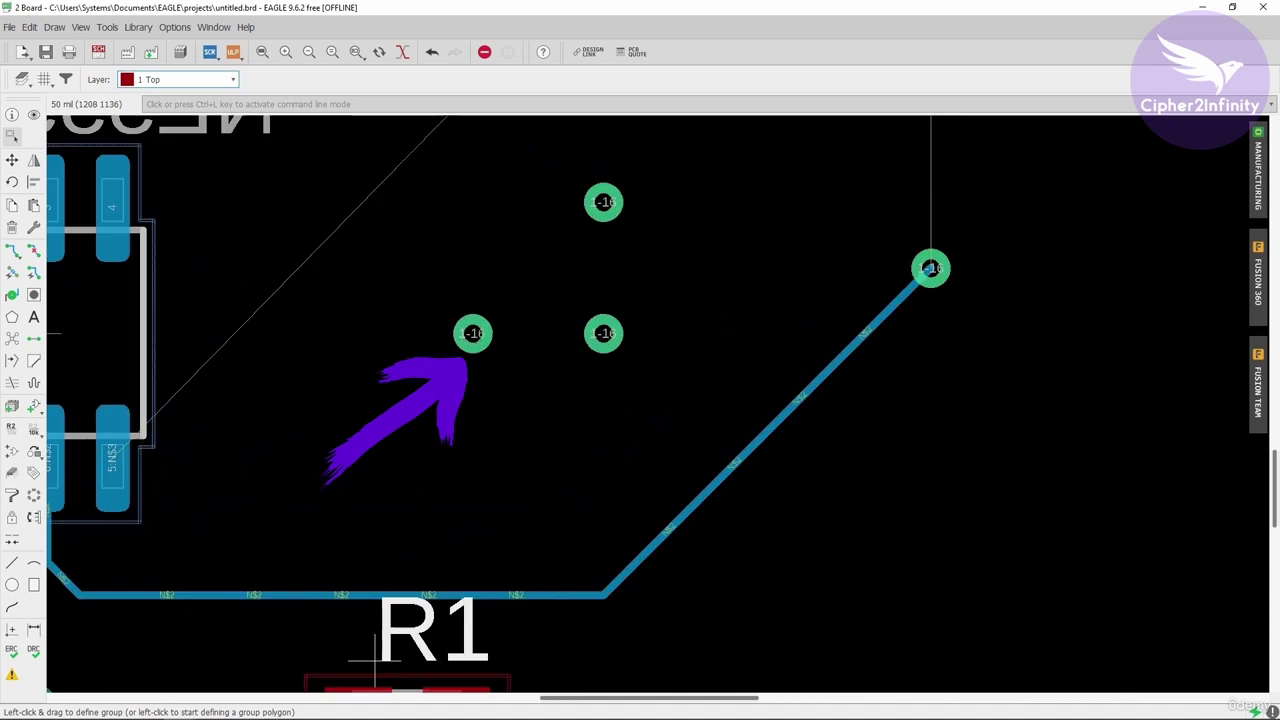
left_click(1257, 189)
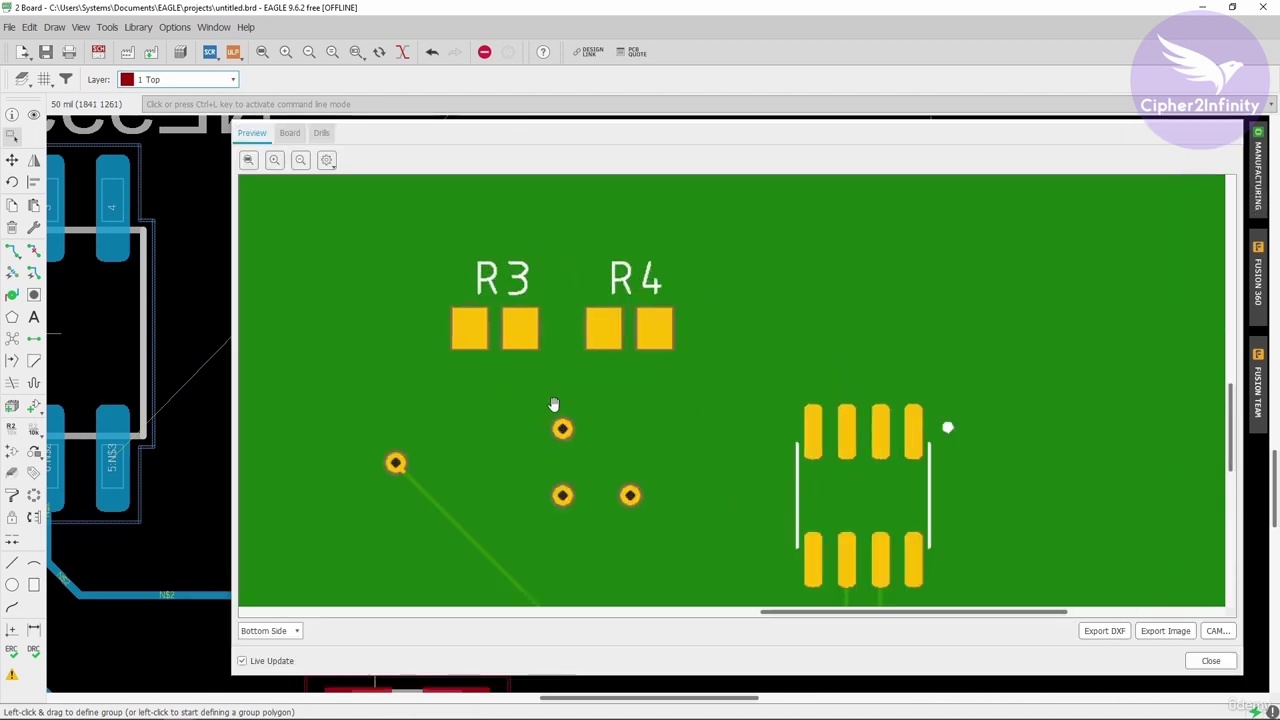
scroll(552, 395, "down", 2)
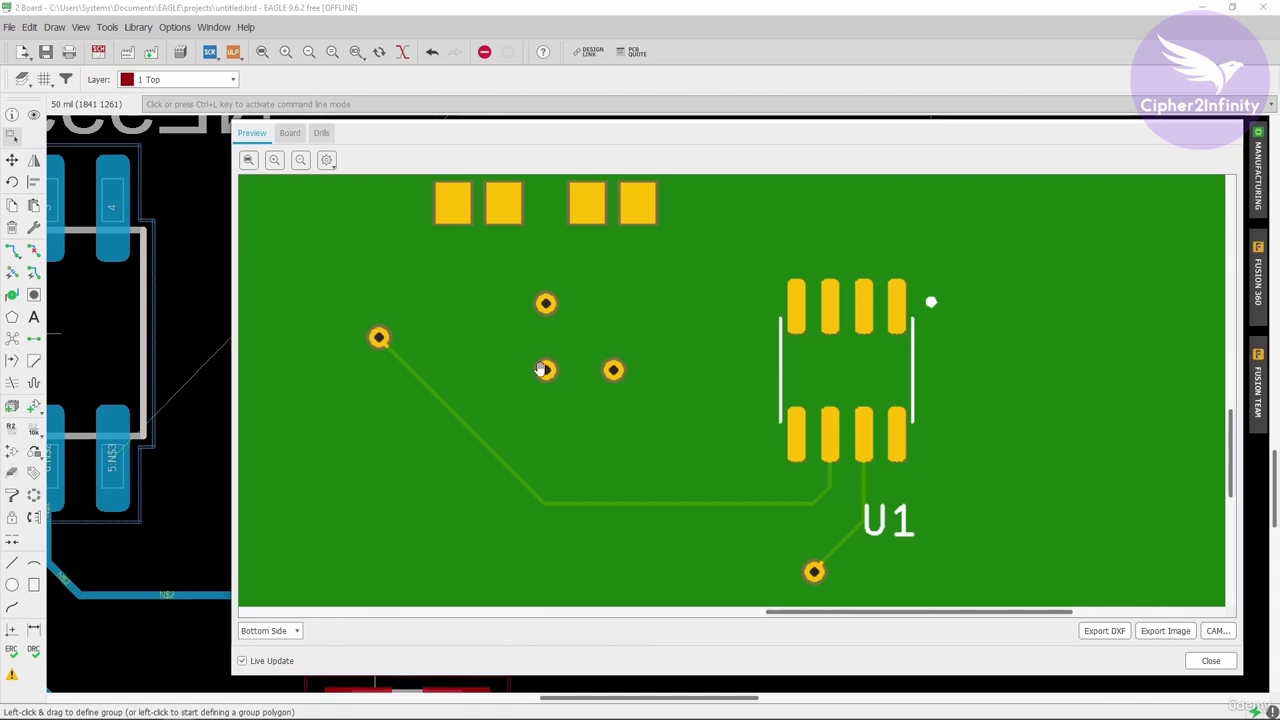
Switch the manufacturing preview to Top Side, examine the same three vias there, and close the preview
left_click(305, 629)
left_click(262, 645)
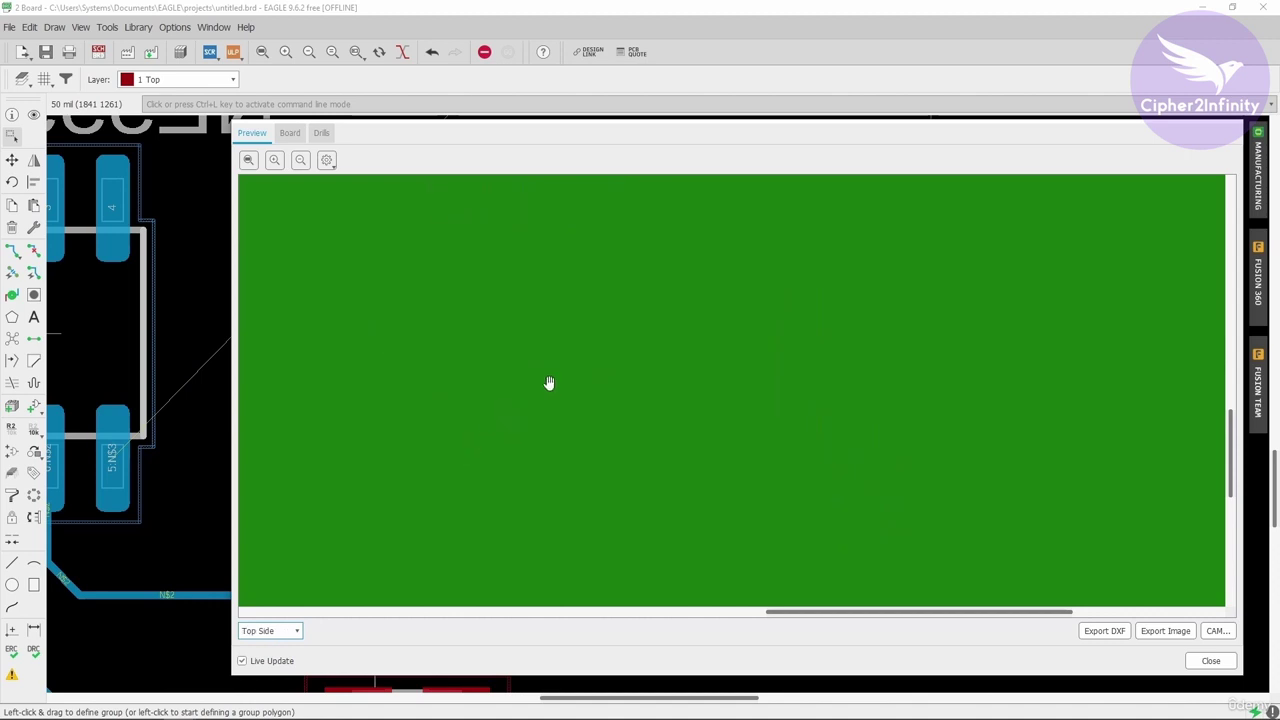
scroll(586, 337, "down", 3)
scroll(600, 411, "up", 5)
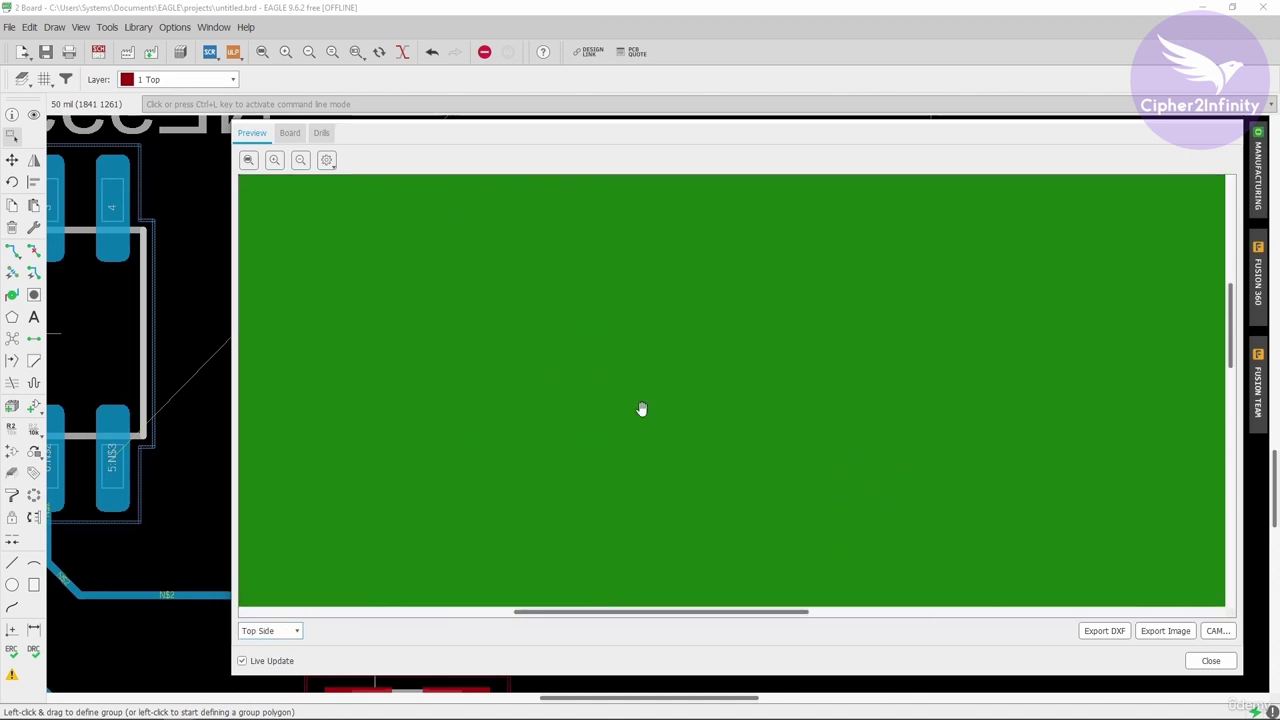
scroll(628, 360, "down", 5)
scroll(606, 420, "down", 2)
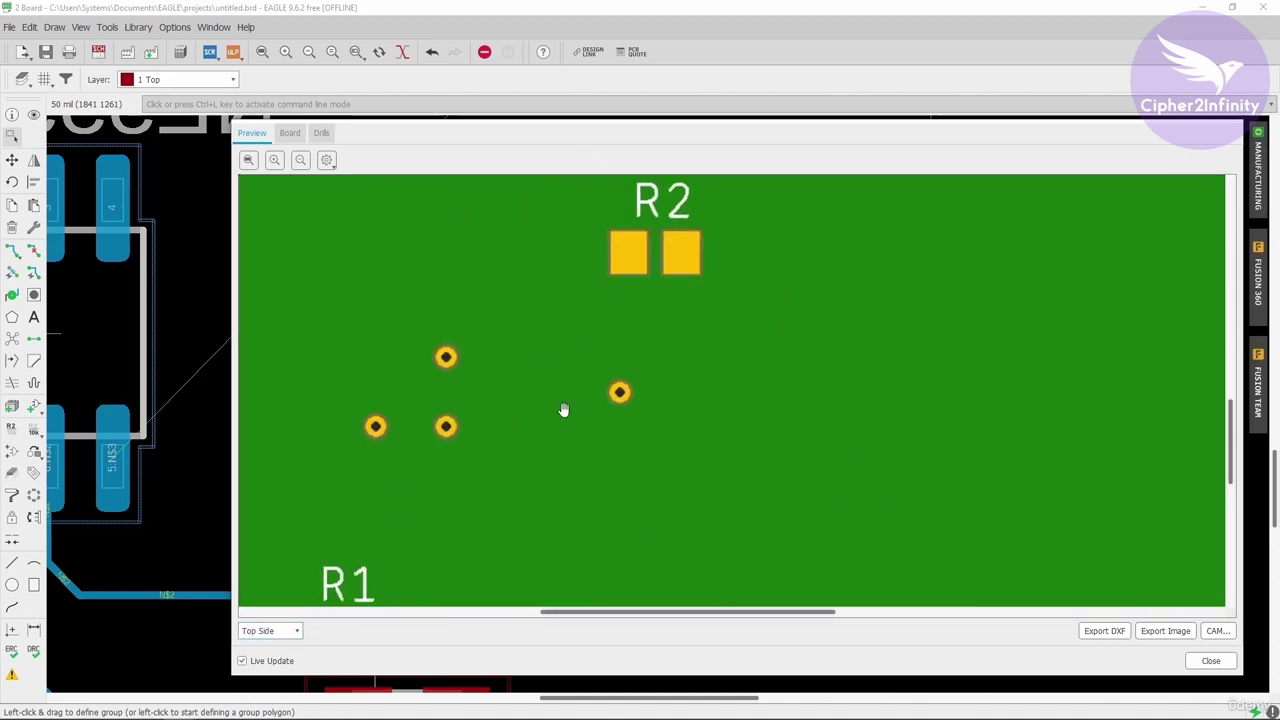
left_click_drag(497, 439, 711, 400)
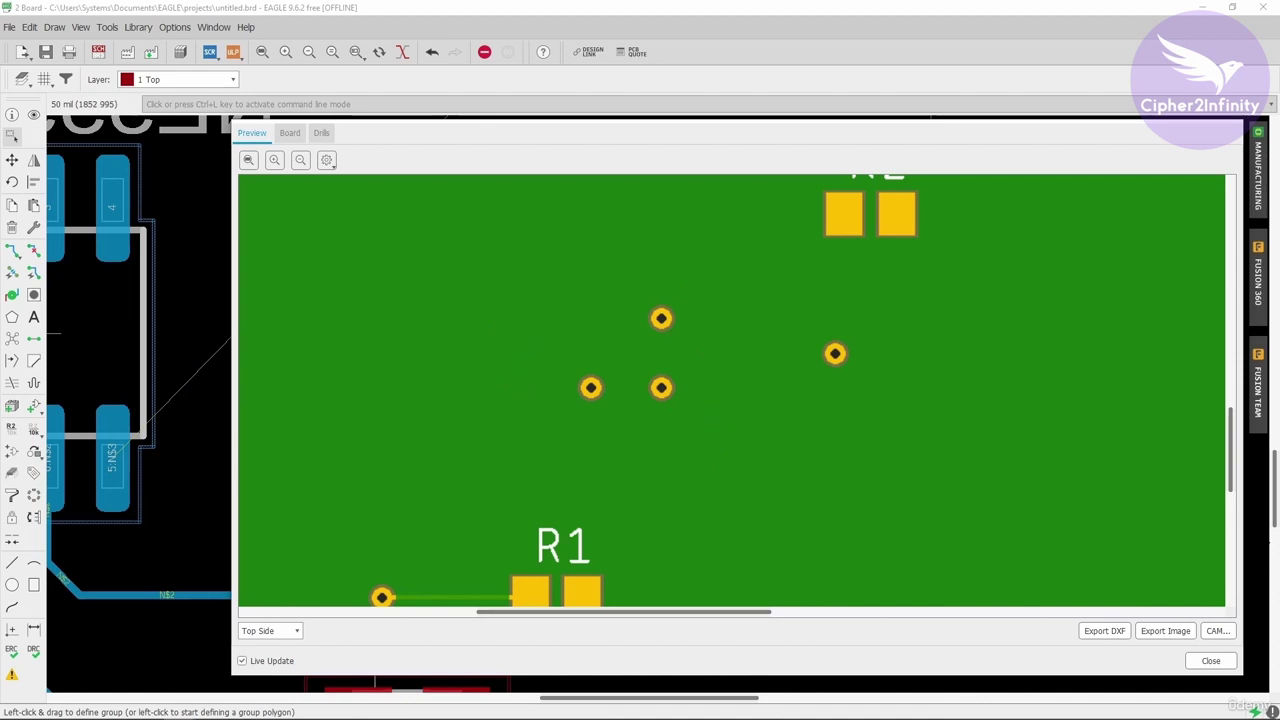
left_click(1211, 664)
Place a standalone hole with a 13.77953 mil drill above U1 at (800 1550) mil and end the Hole command
scroll(436, 458, "down", 5)
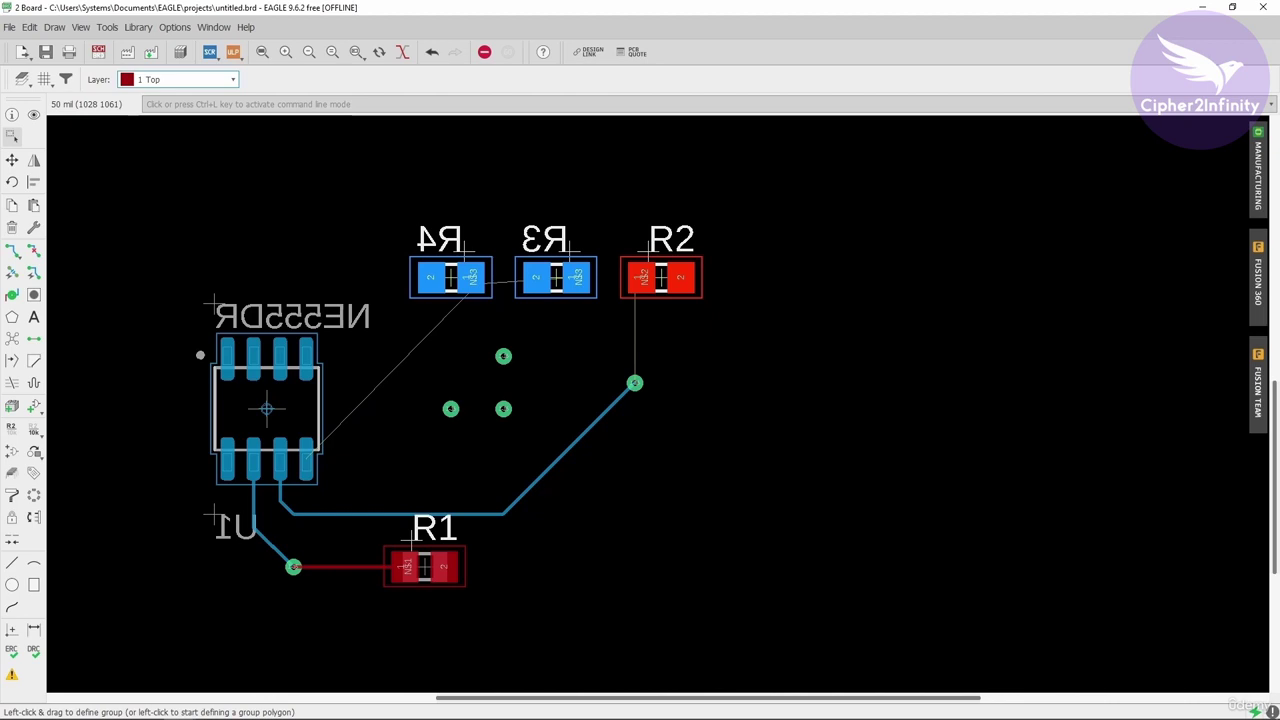
scroll(590, 557, "down", 2)
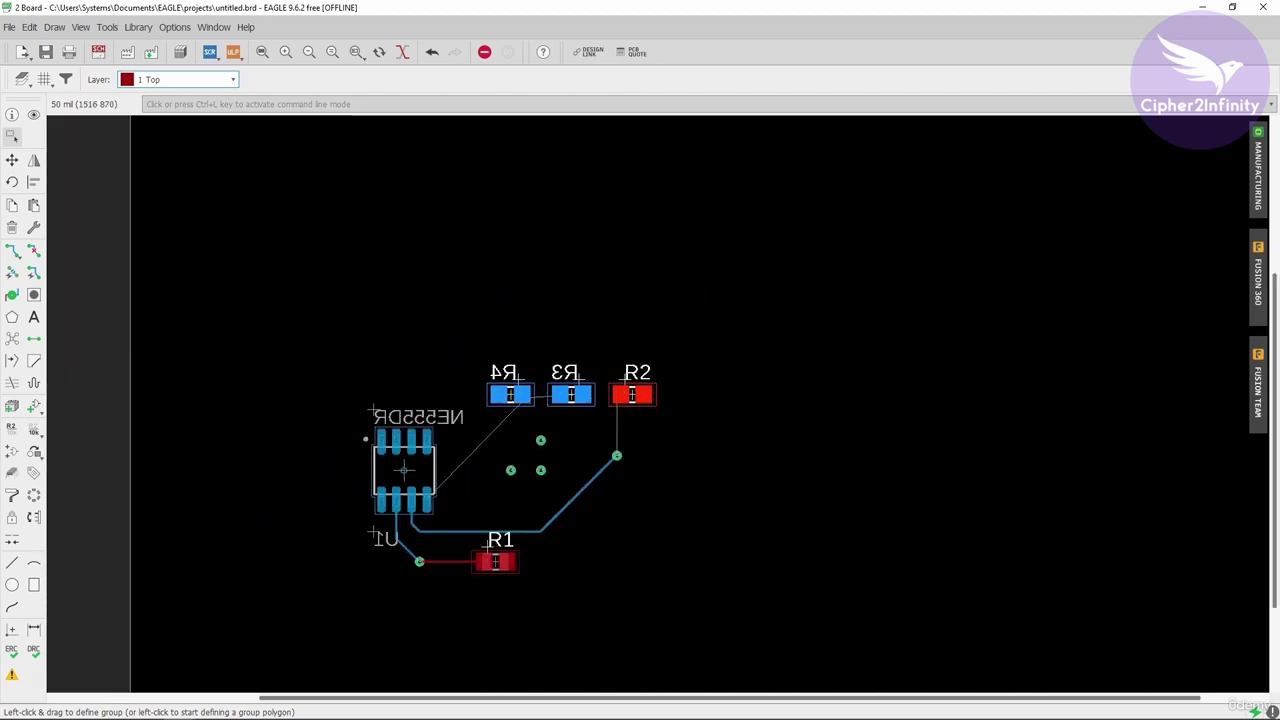
scroll(564, 468, "down", 2)
scroll(564, 468, "up", 4)
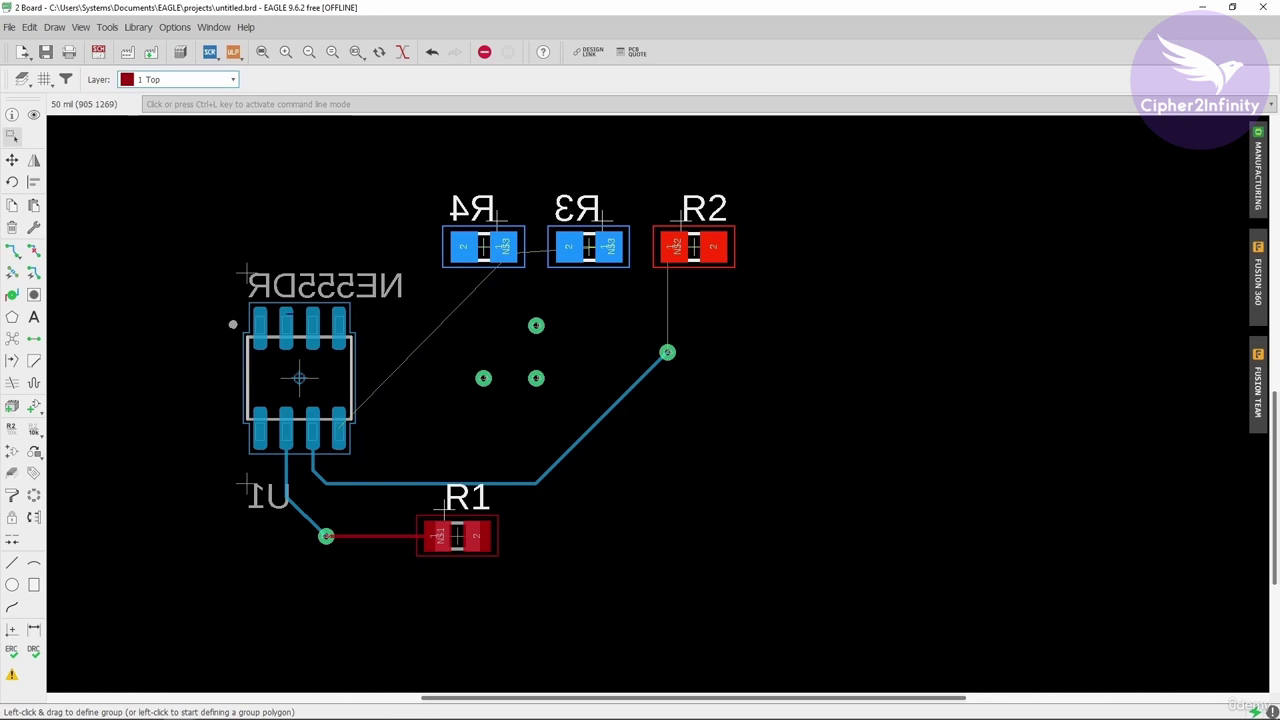
left_click(33, 295)
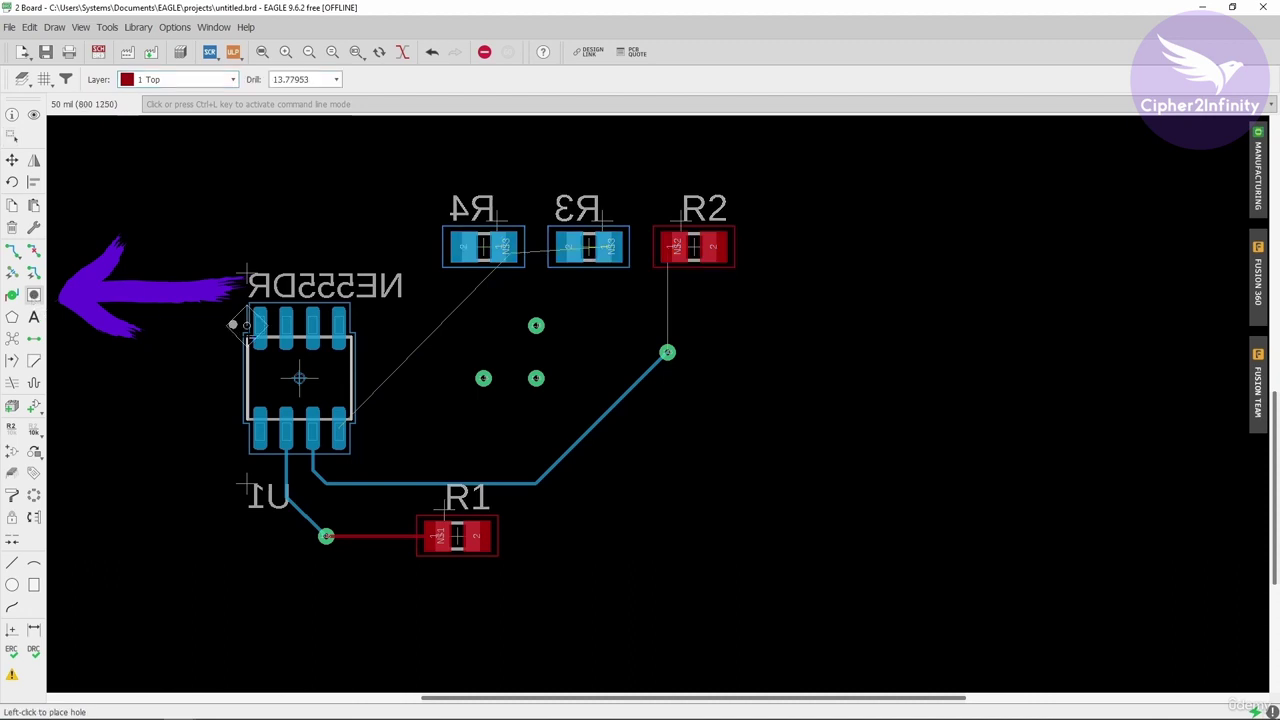
scroll(267, 332, "down", 8)
scroll(267, 332, "up", 2)
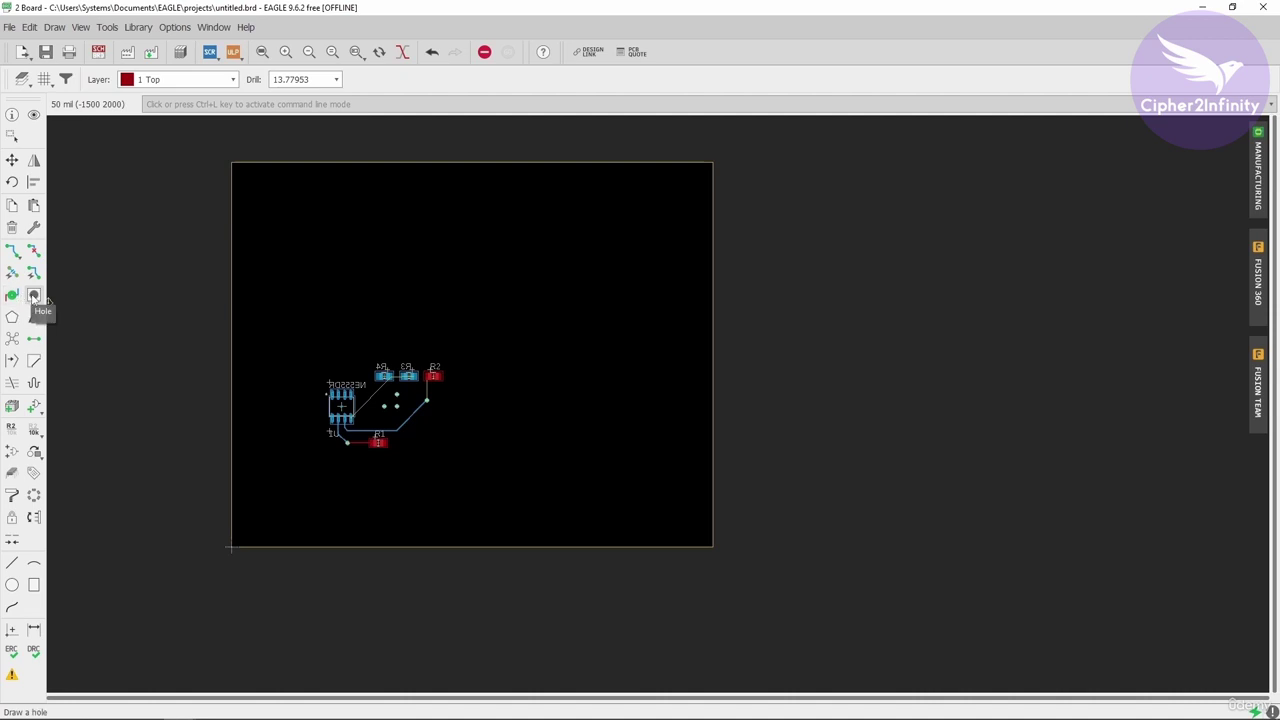
scroll(249, 249, "up", 3)
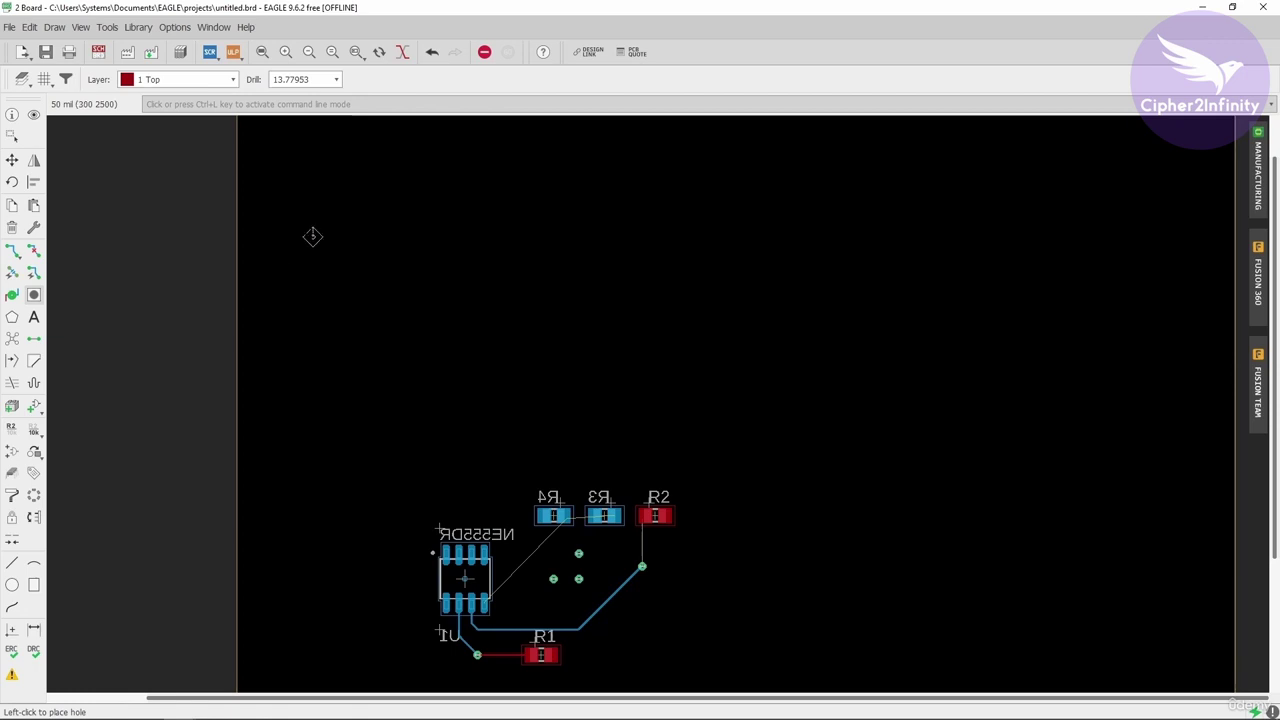
scroll(313, 236, "down", 3)
scroll(382, 373, "up", 3)
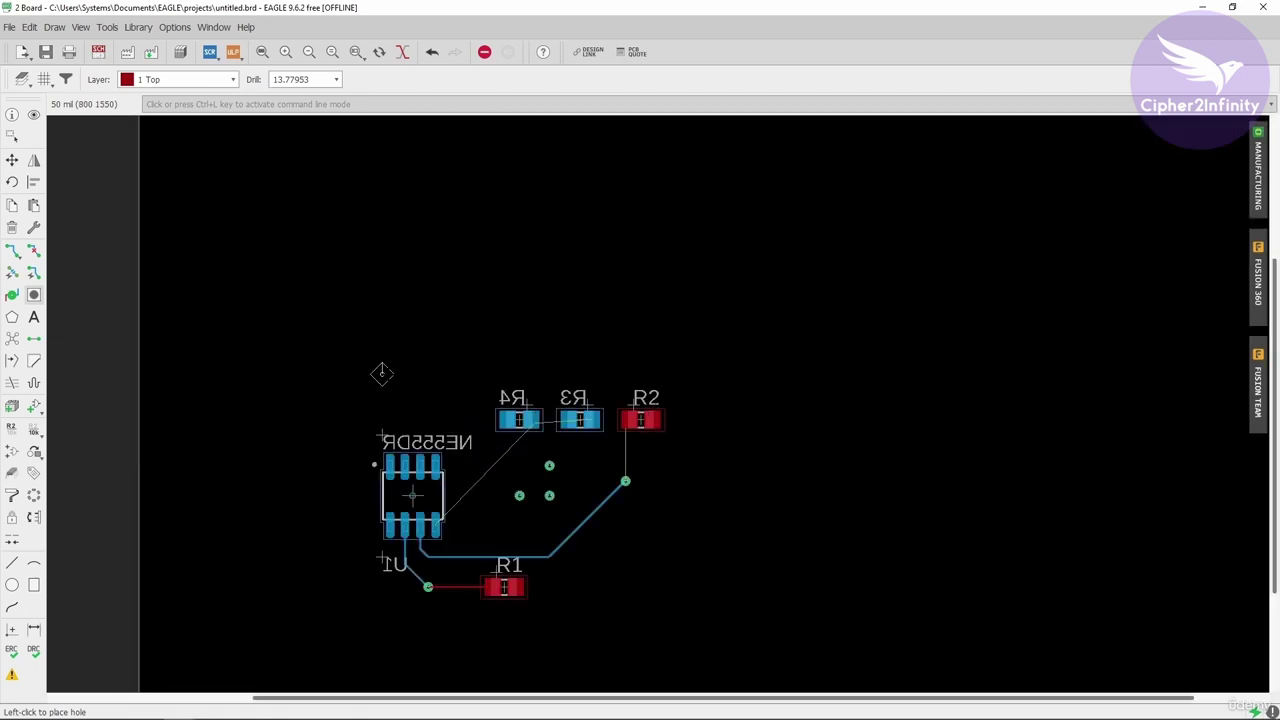
left_click(382, 373)
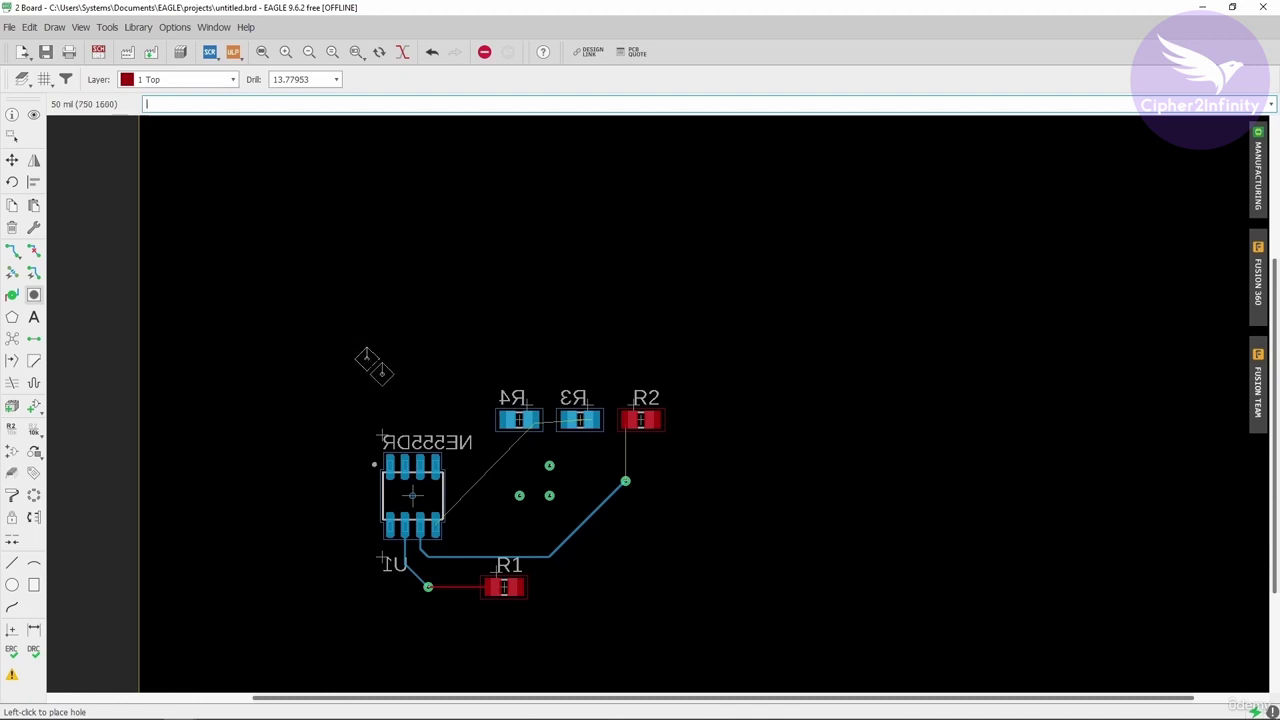
key("Escape")
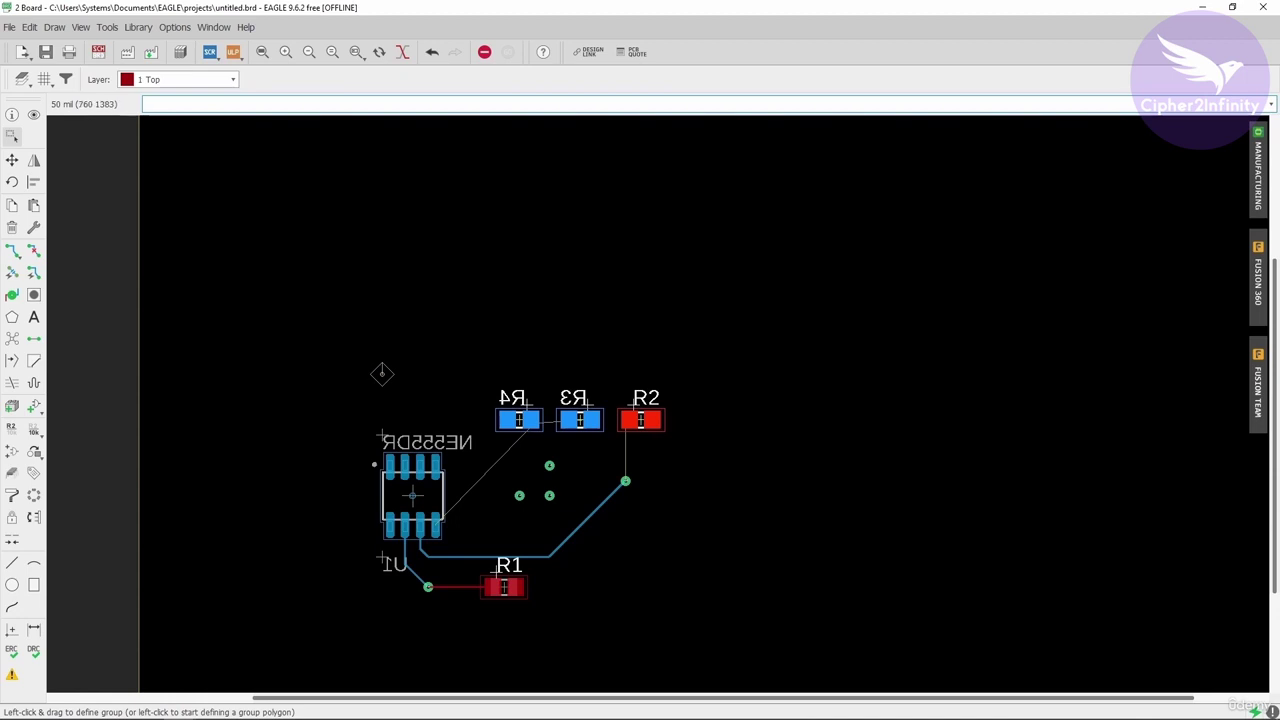
Examine the new hole above U1 in the Top Side manufacturing preview and close the preview
scroll(377, 398, "up", 5)
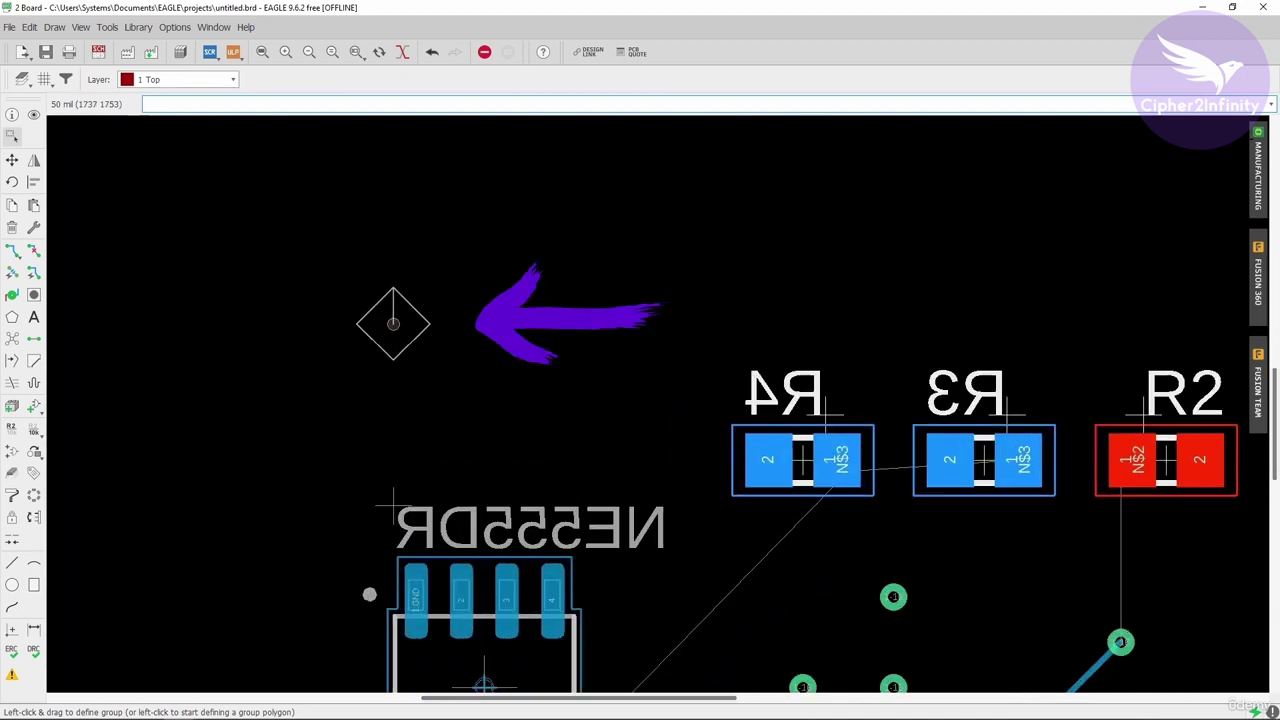
left_click(1258, 170)
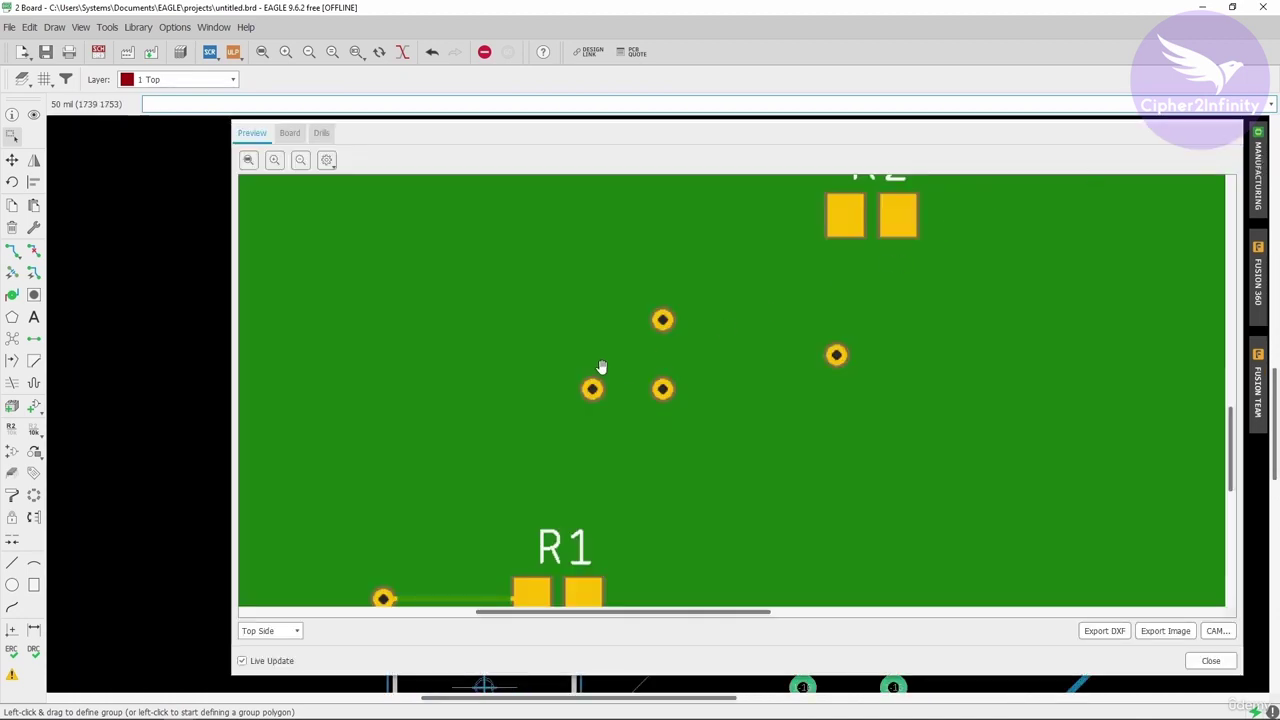
scroll(602, 367, "down", 3)
scroll(486, 342, "up", 3)
left_click_drag(486, 346, 499, 186)
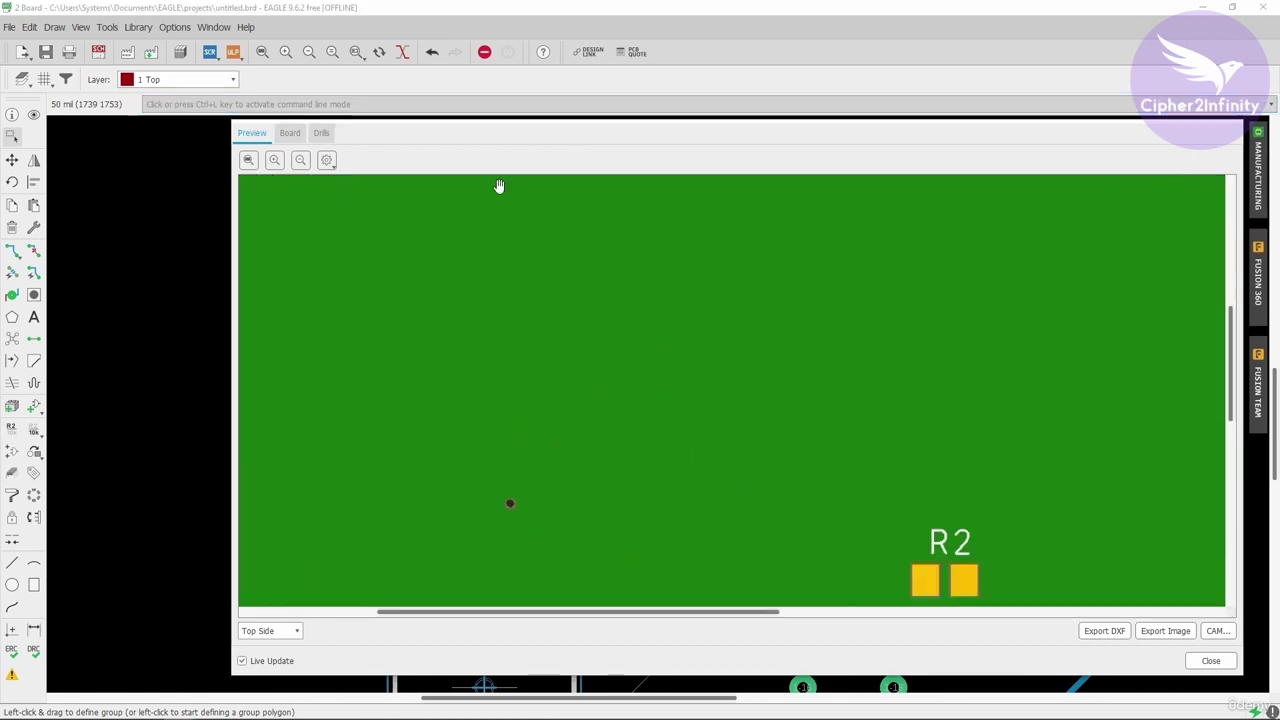
left_click_drag(508, 518, 506, 268)
scroll(509, 363, "up", 1)
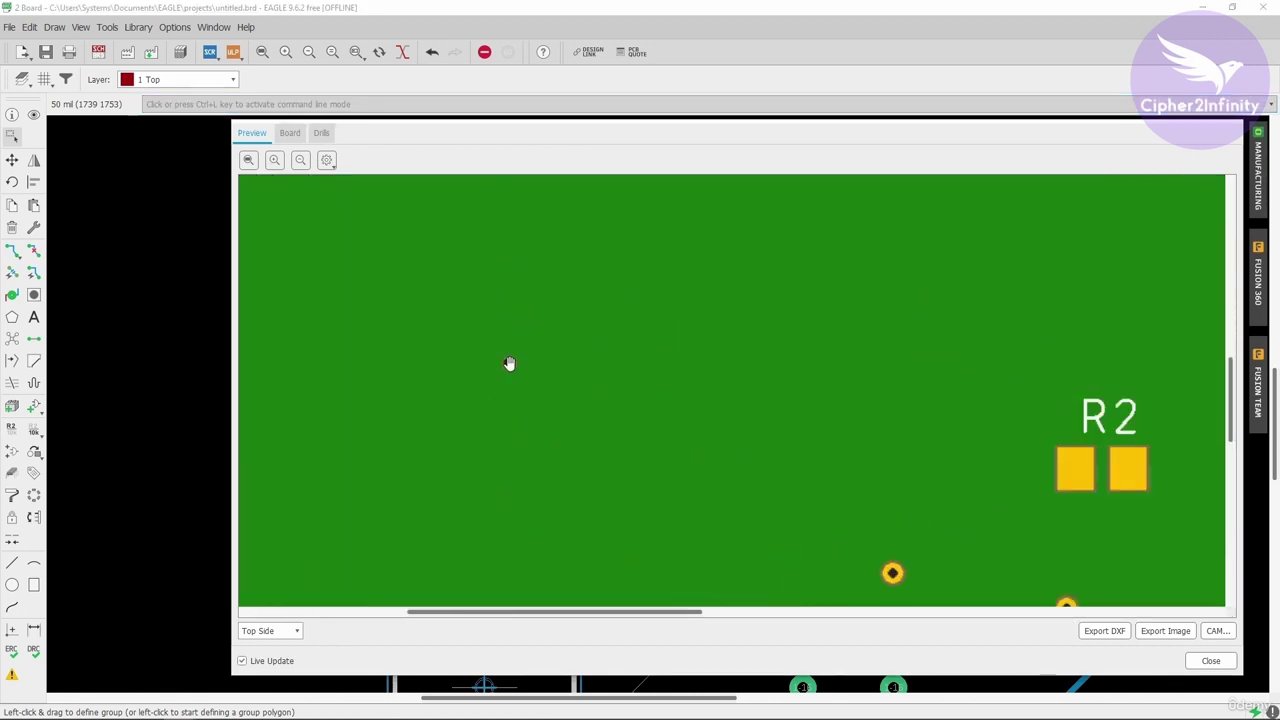
left_click_drag(477, 409, 500, 386)
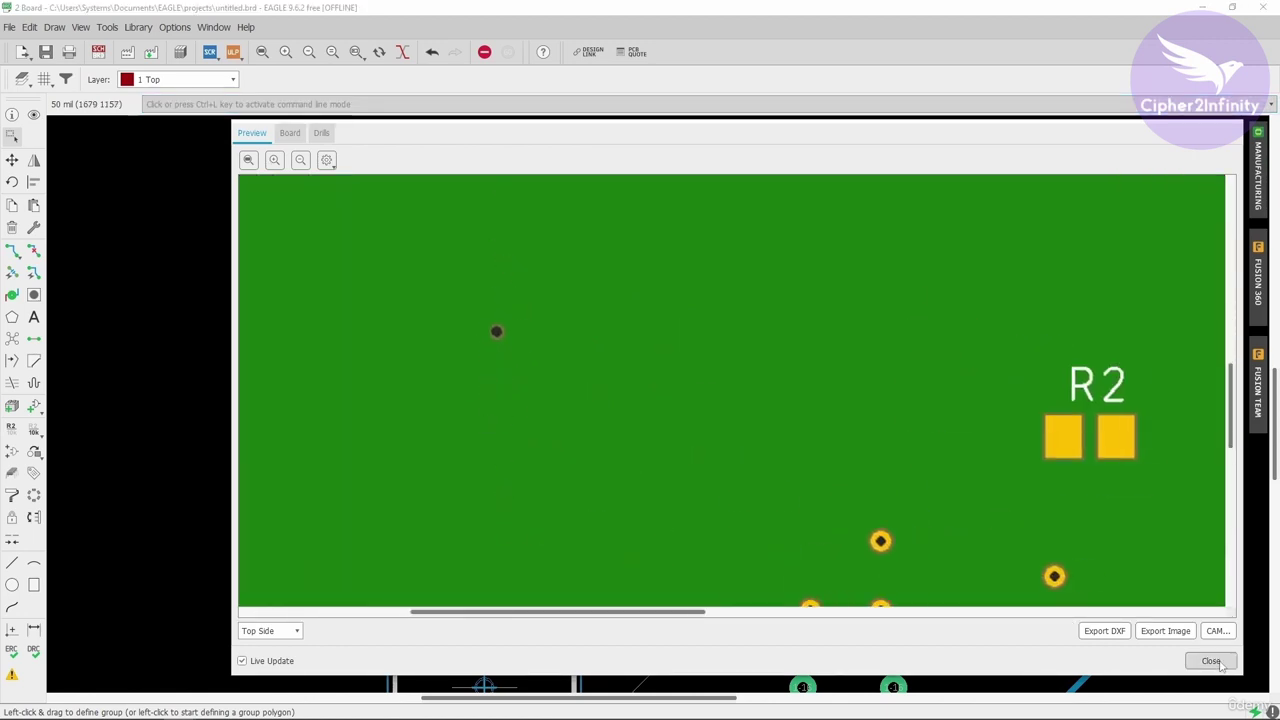
left_click(1211, 661)
Set the drill diameter of the hole above U1 to 39.37008 mil in its properties
right_click(393, 324)
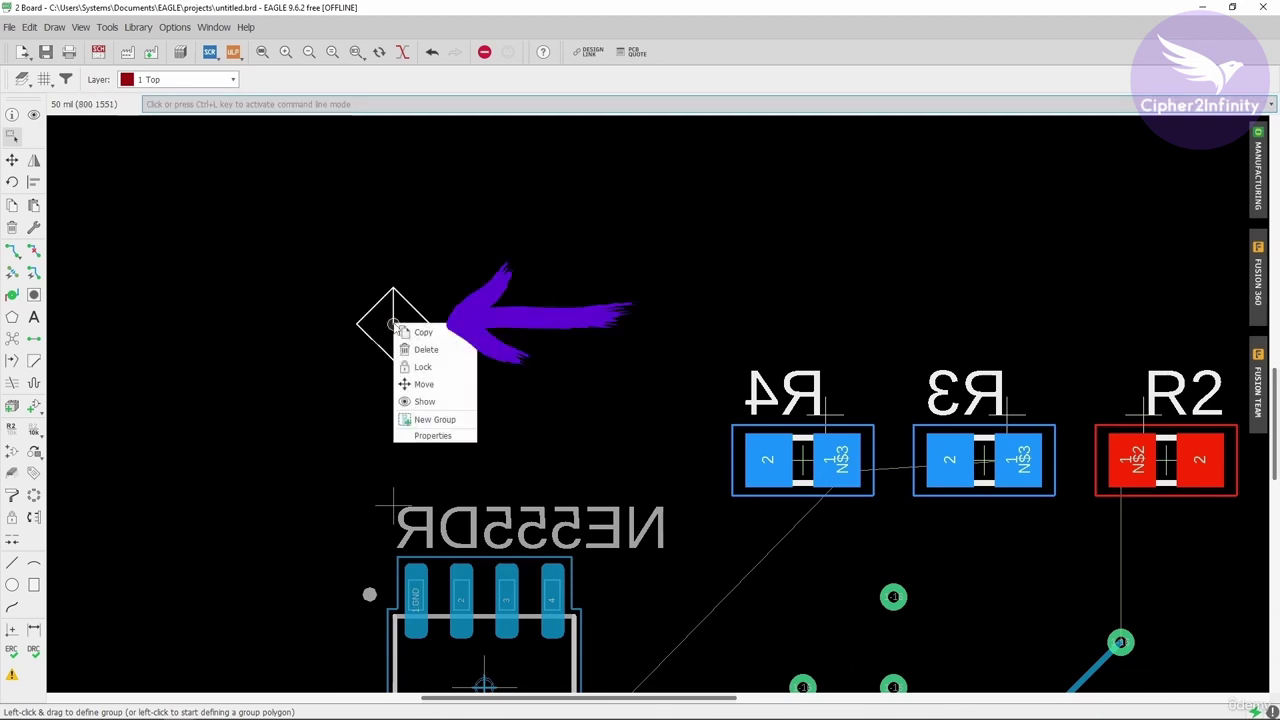
key("Escape")
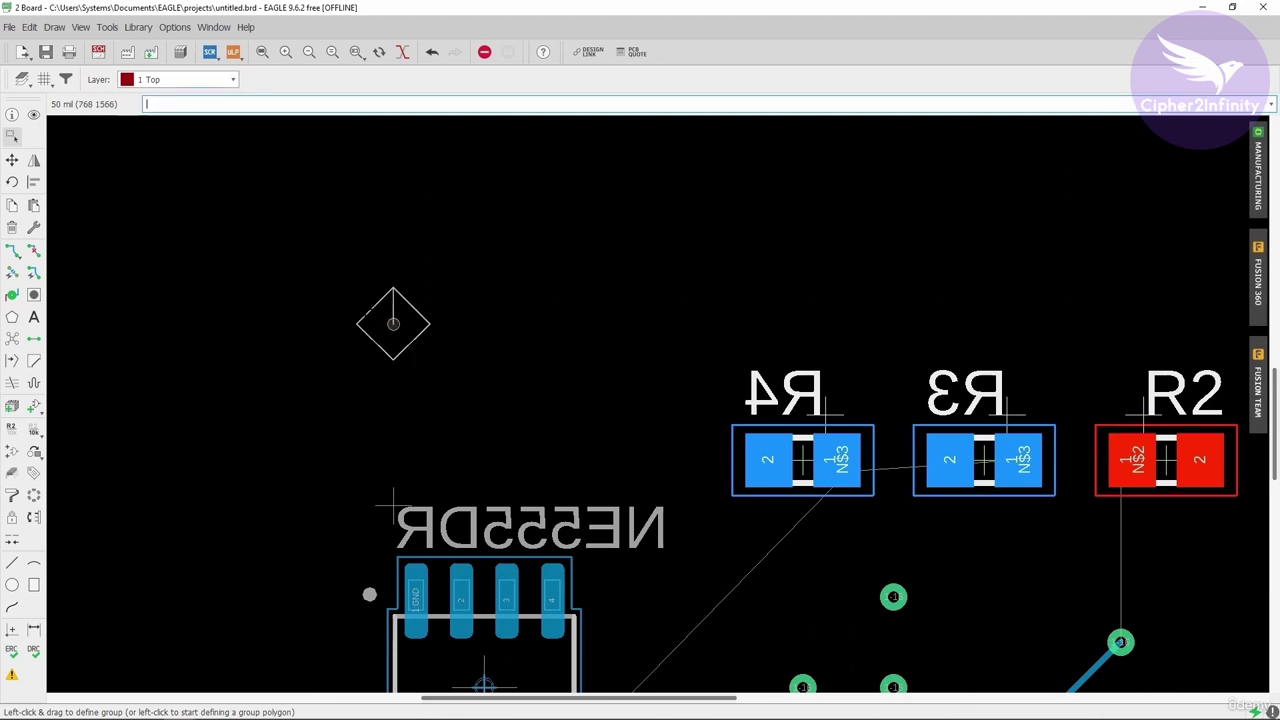
right_click(394, 324)
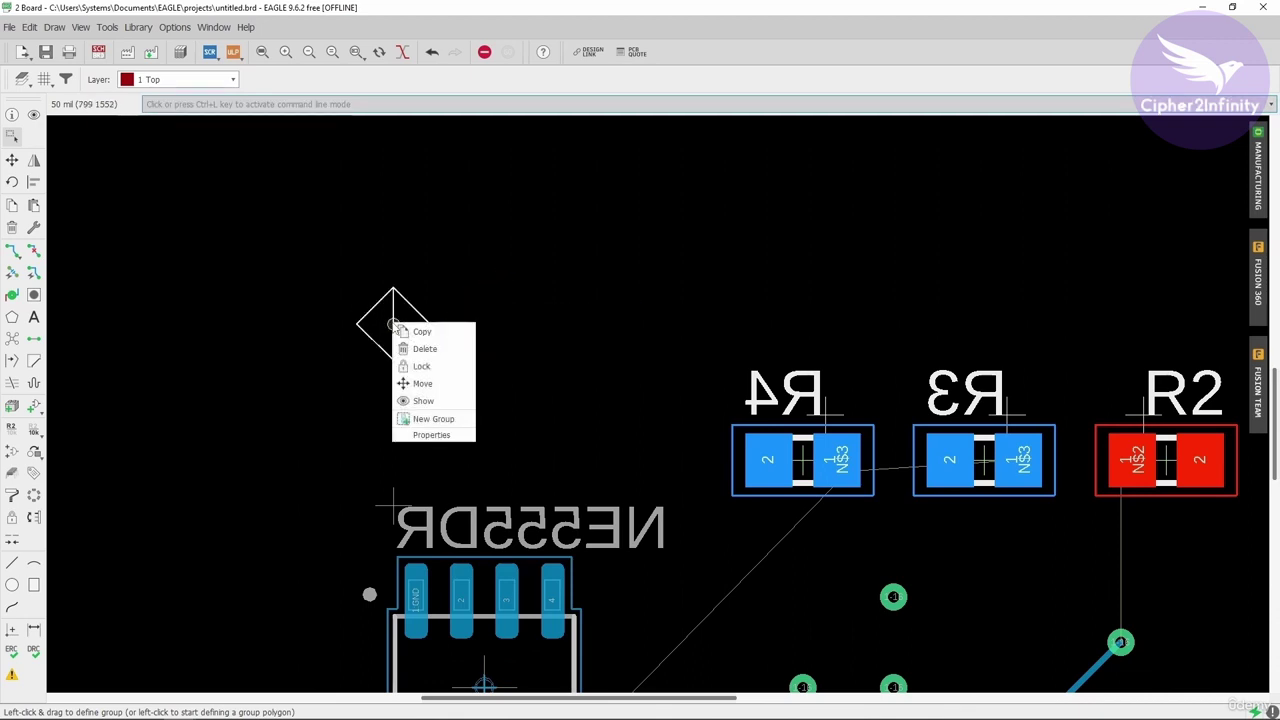
left_click(432, 436)
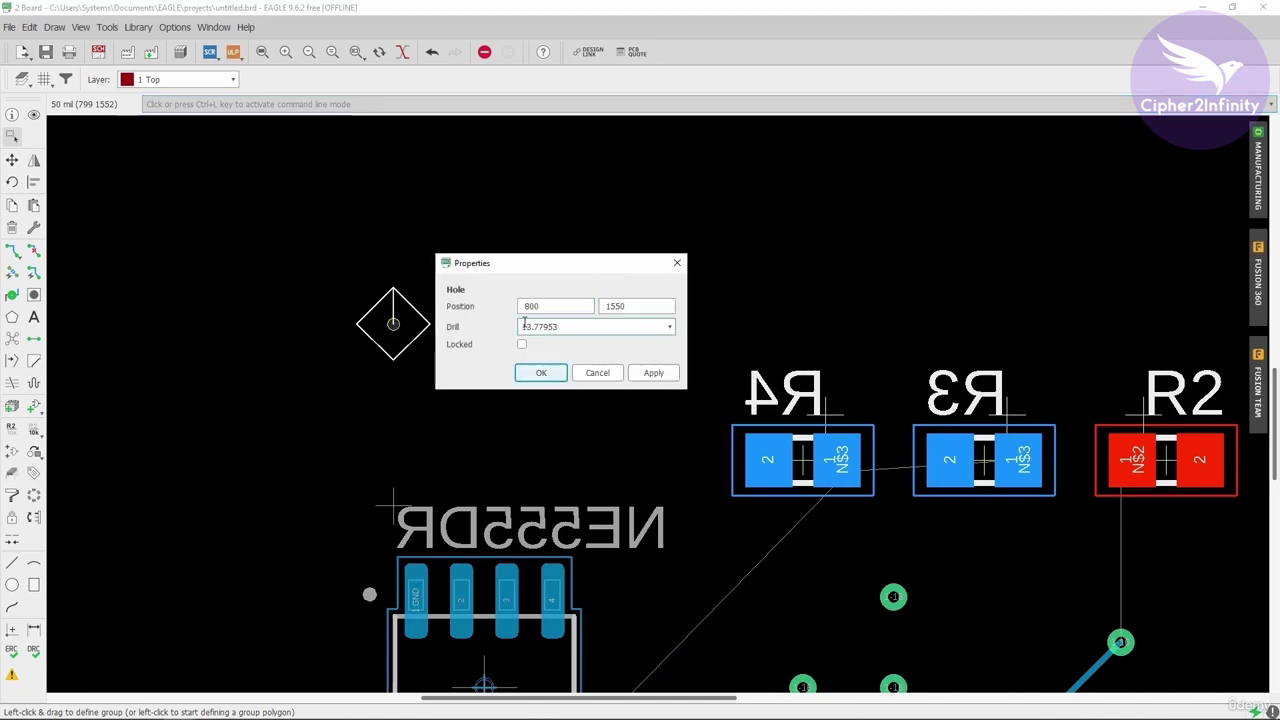
left_click(668, 328)
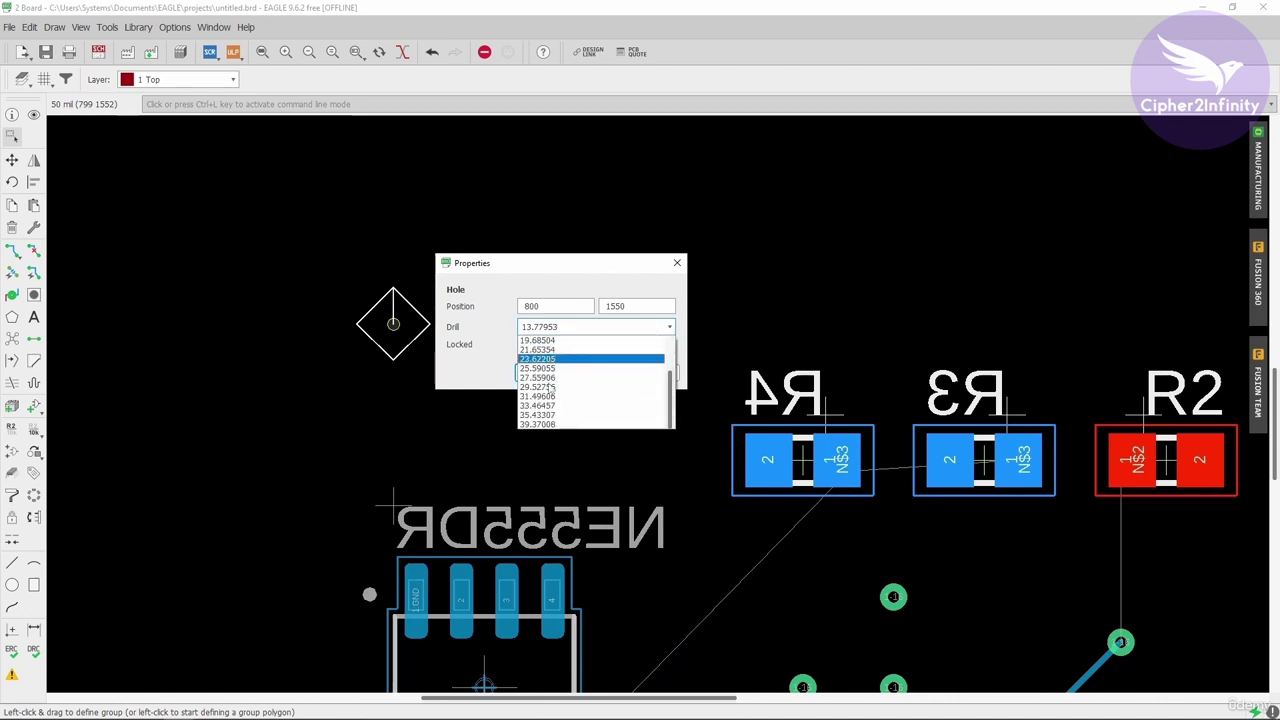
scroll(530, 420, "down", 1)
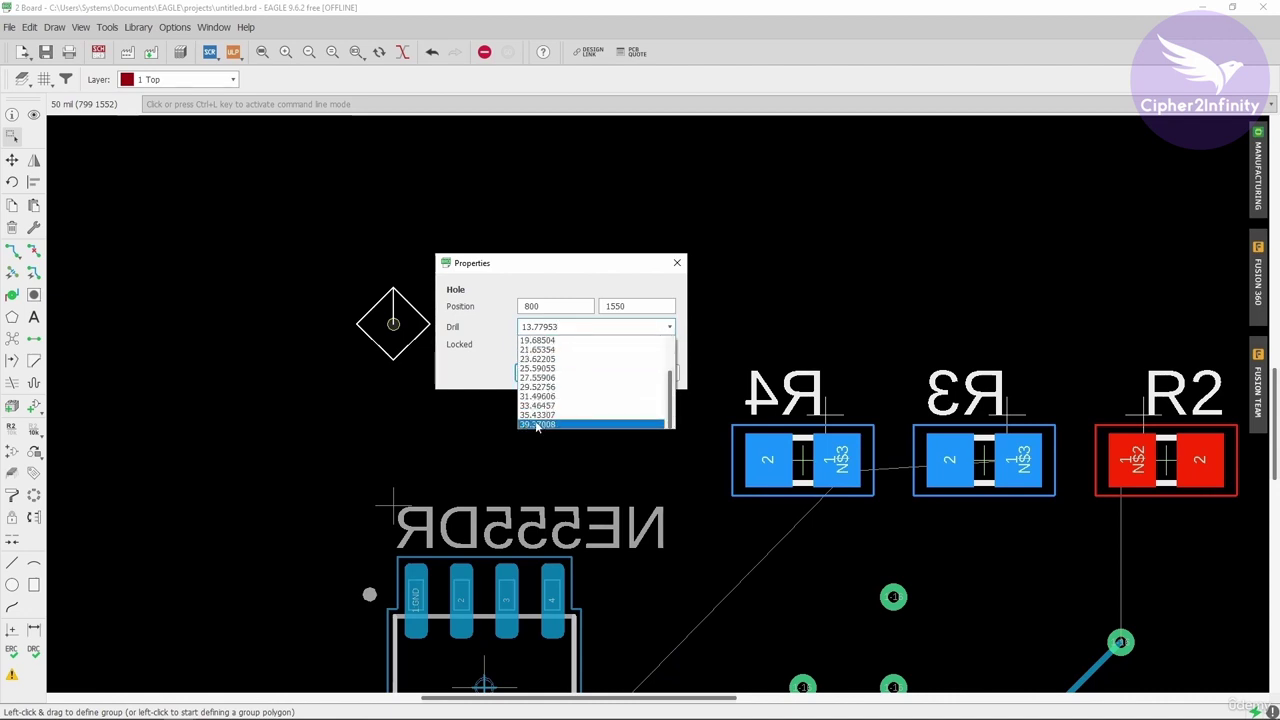
left_click(533, 424)
left_click(652, 373)
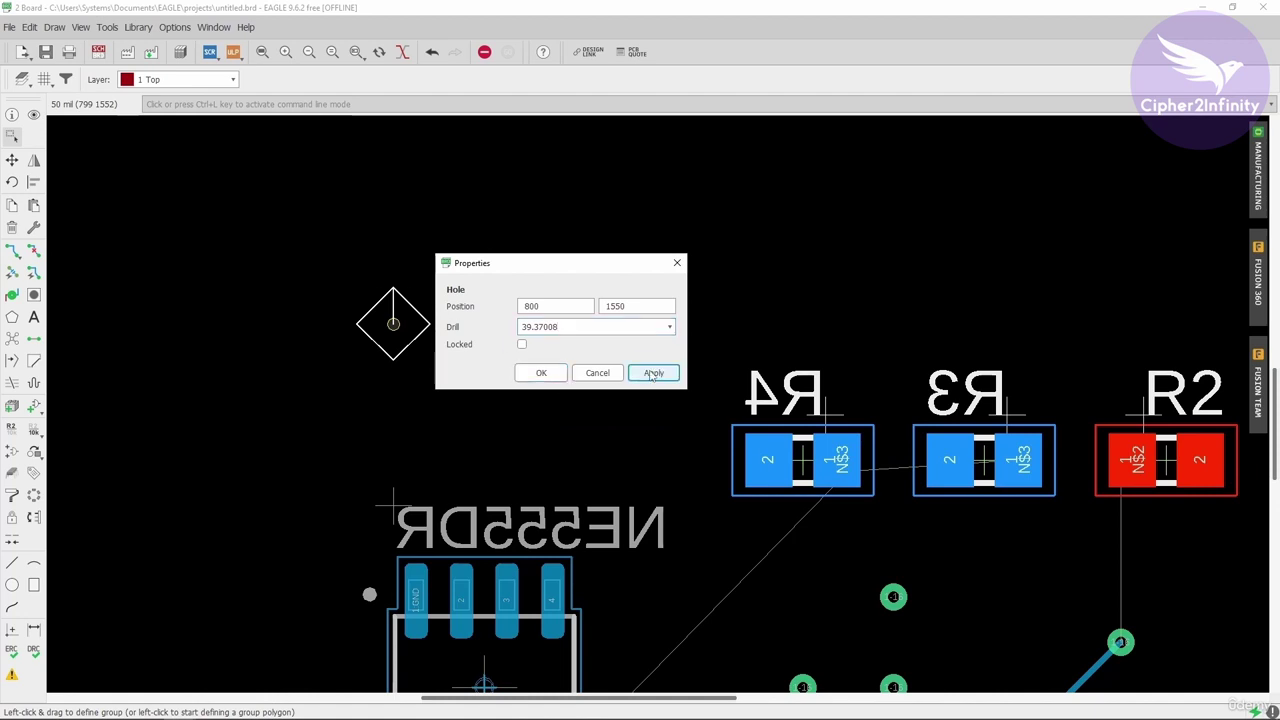
left_click(540, 372)
Inspect the resized hole against the vias in the Top Side manufacturing preview and close the preview
left_click(1258, 172)
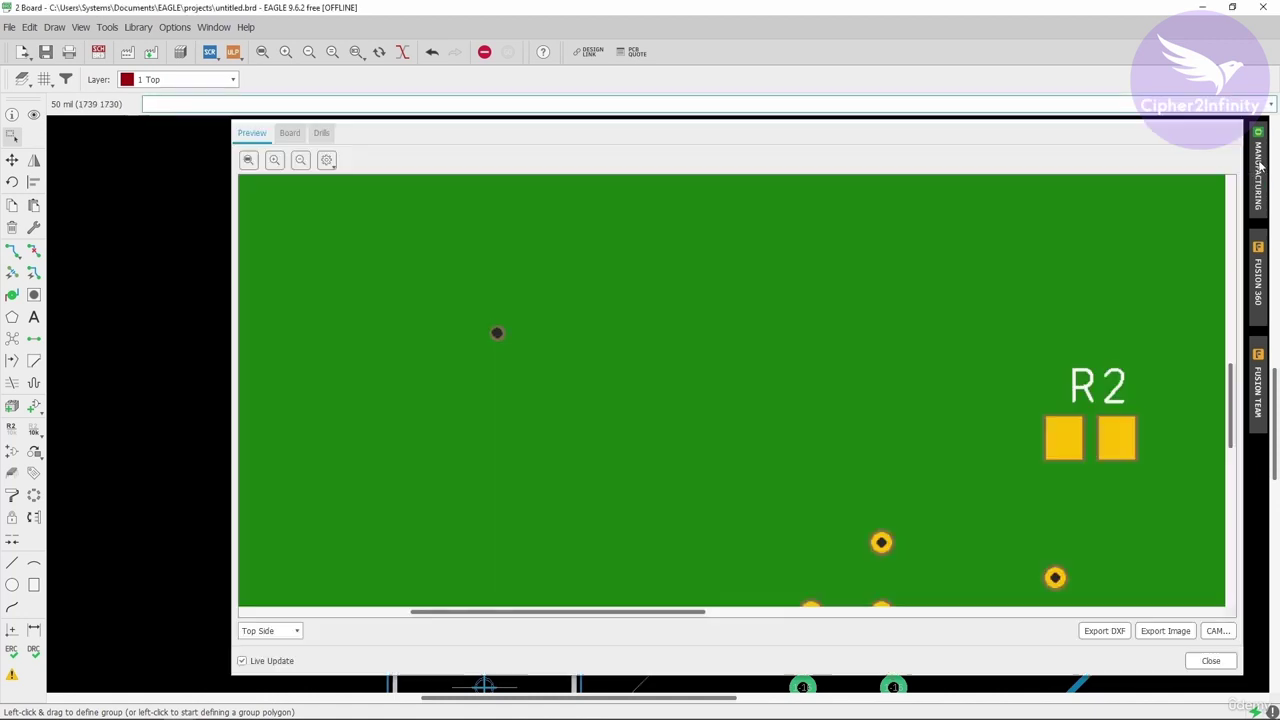
scroll(480, 326, "down", 3)
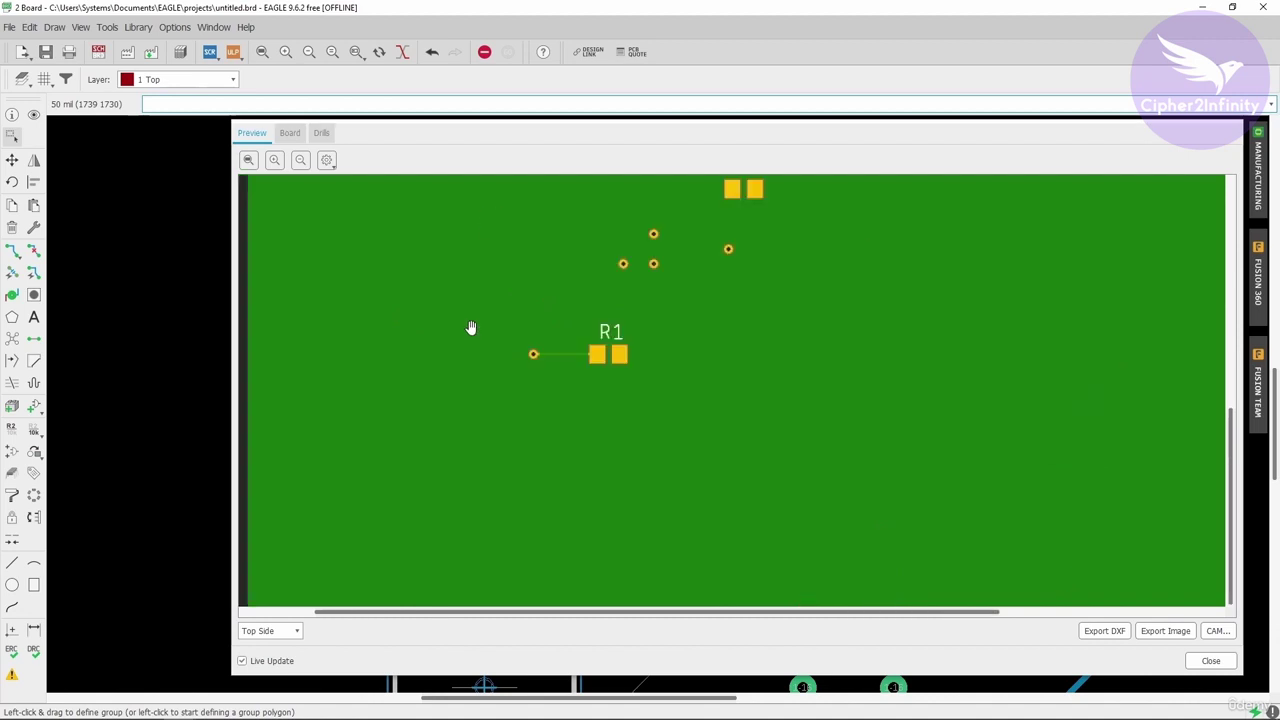
scroll(494, 306, "down", 2)
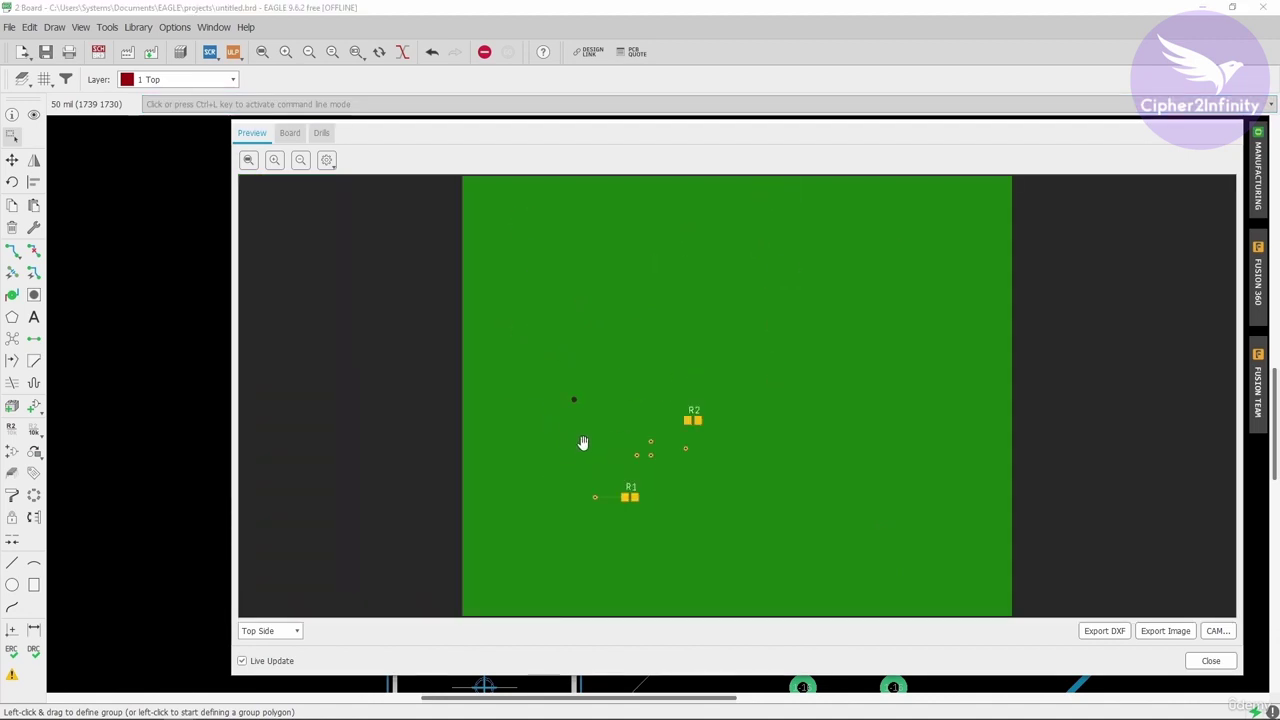
scroll(594, 446, "up", 2)
scroll(511, 309, "down", 2)
scroll(493, 327, "down", 2)
scroll(577, 439, "up", 2)
scroll(577, 439, "down", 3)
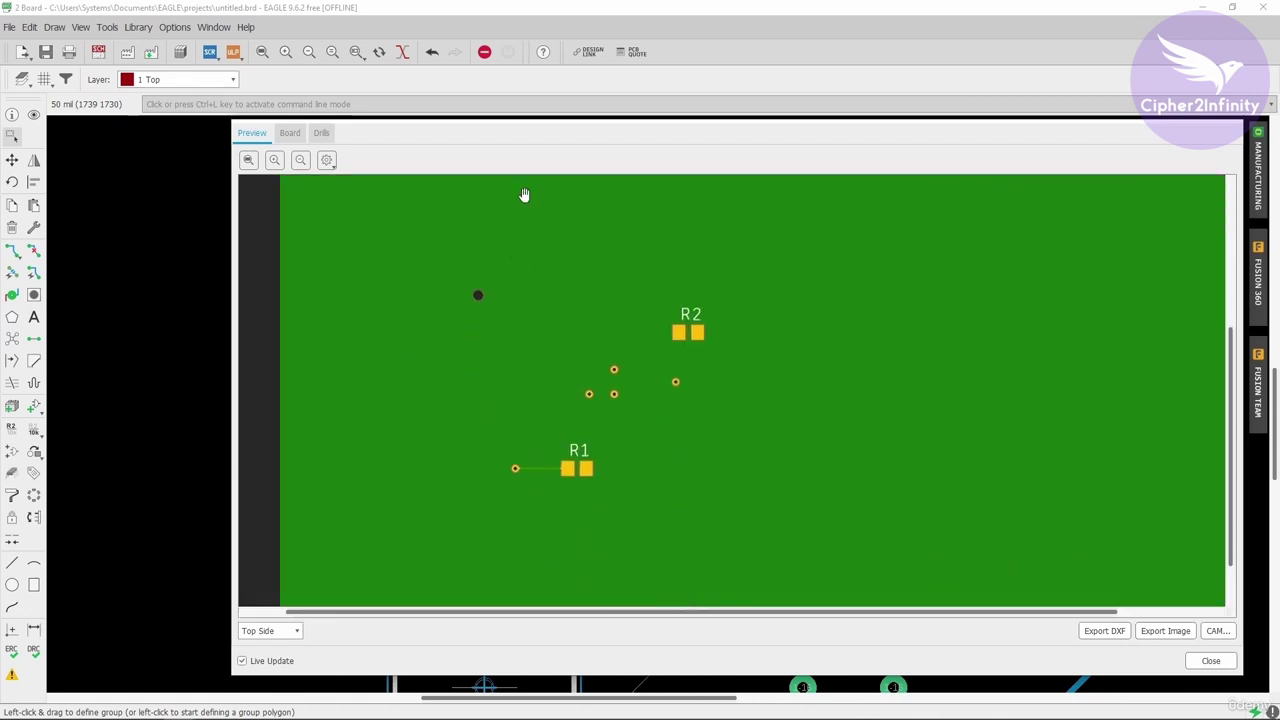
scroll(471, 291, "up", 1)
scroll(493, 330, "up", 2)
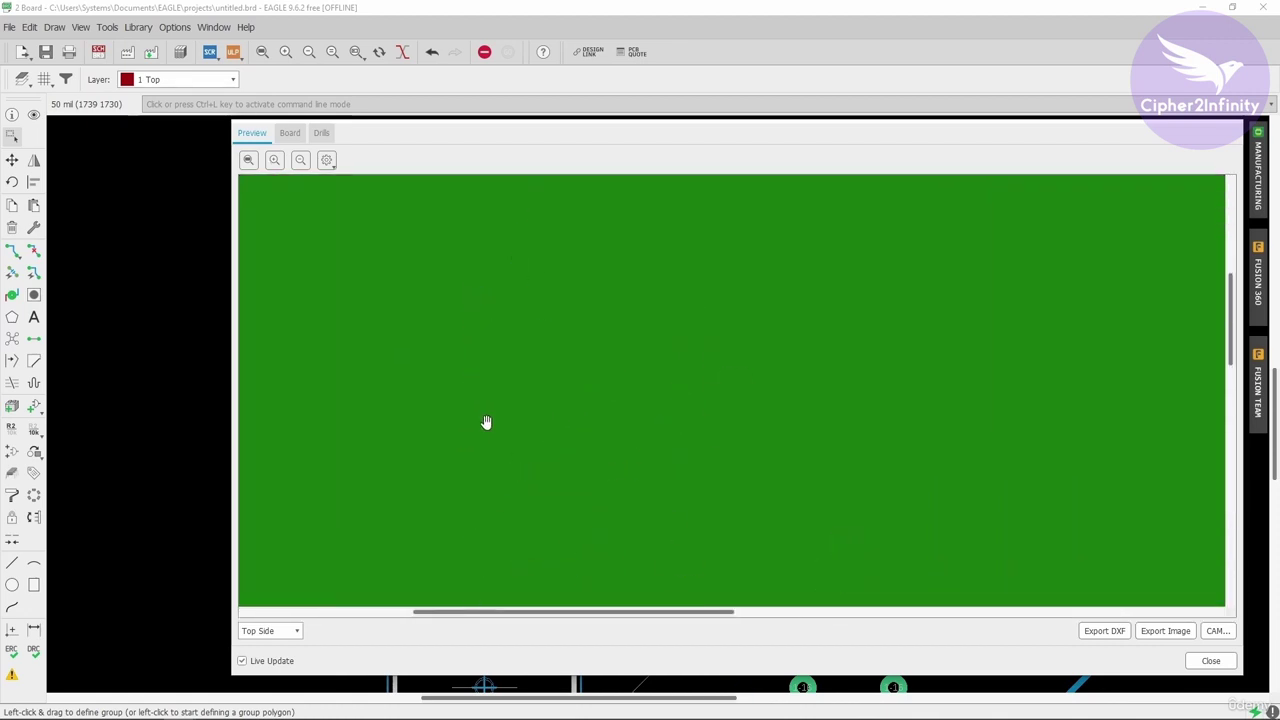
scroll(488, 380, "down", 4)
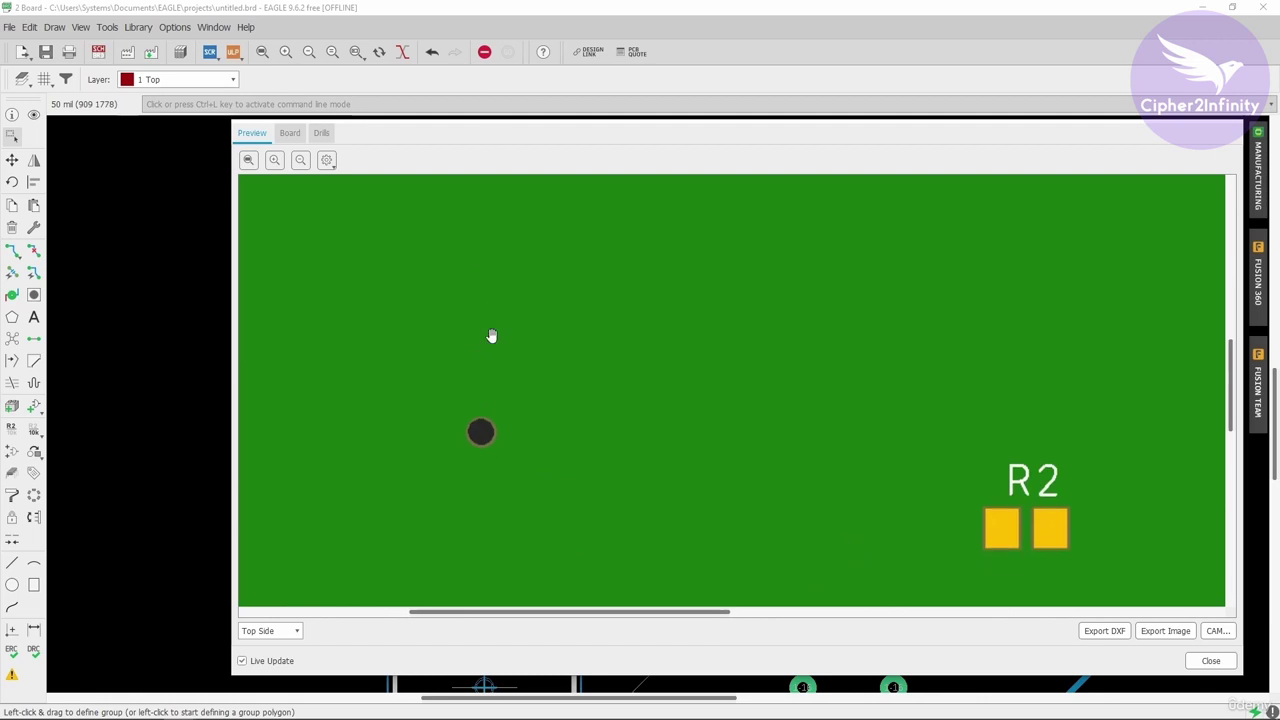
left_click(1210, 661)
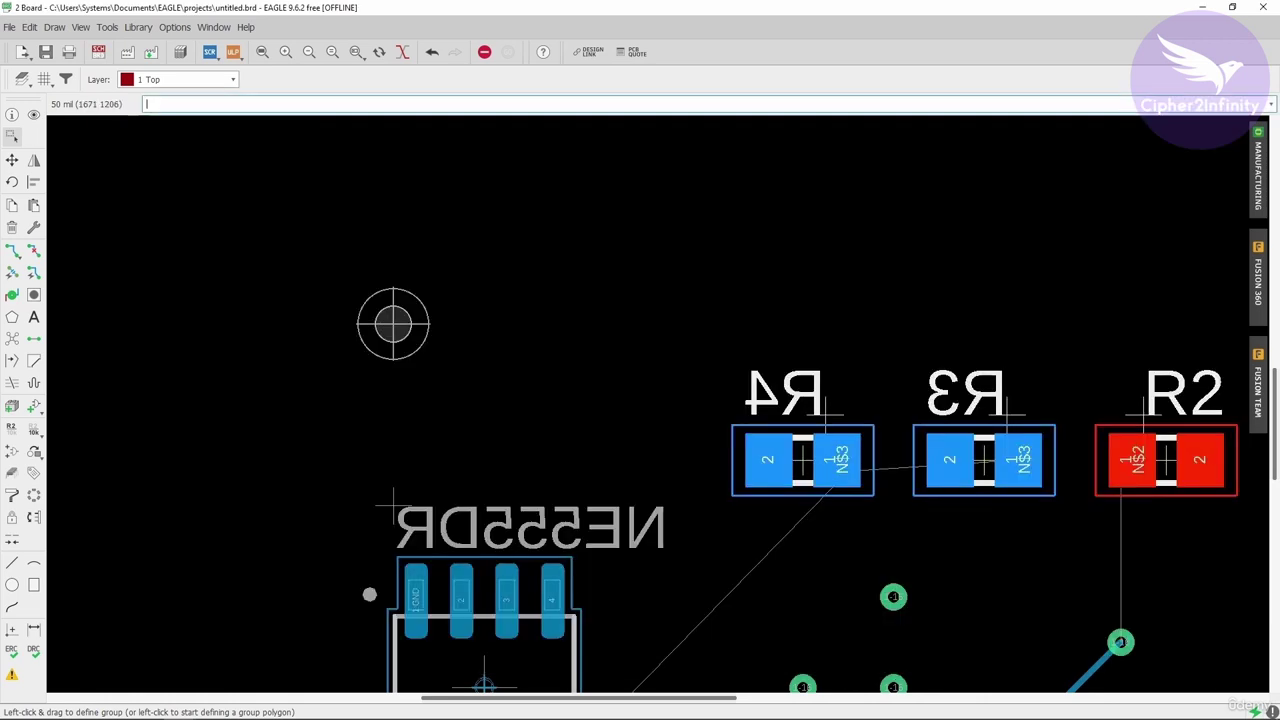